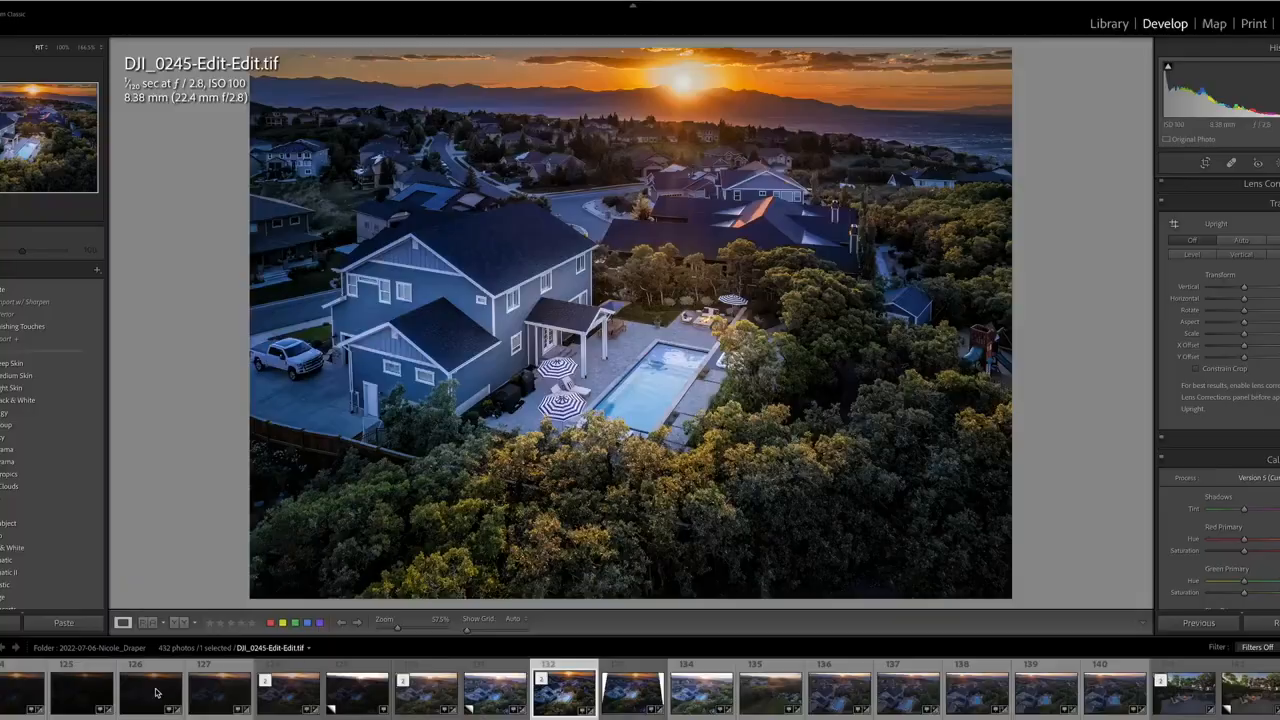
On DJI_0245.DNG, set the exposure to +1.35 and warm the temperature to 6,755
key("Left")
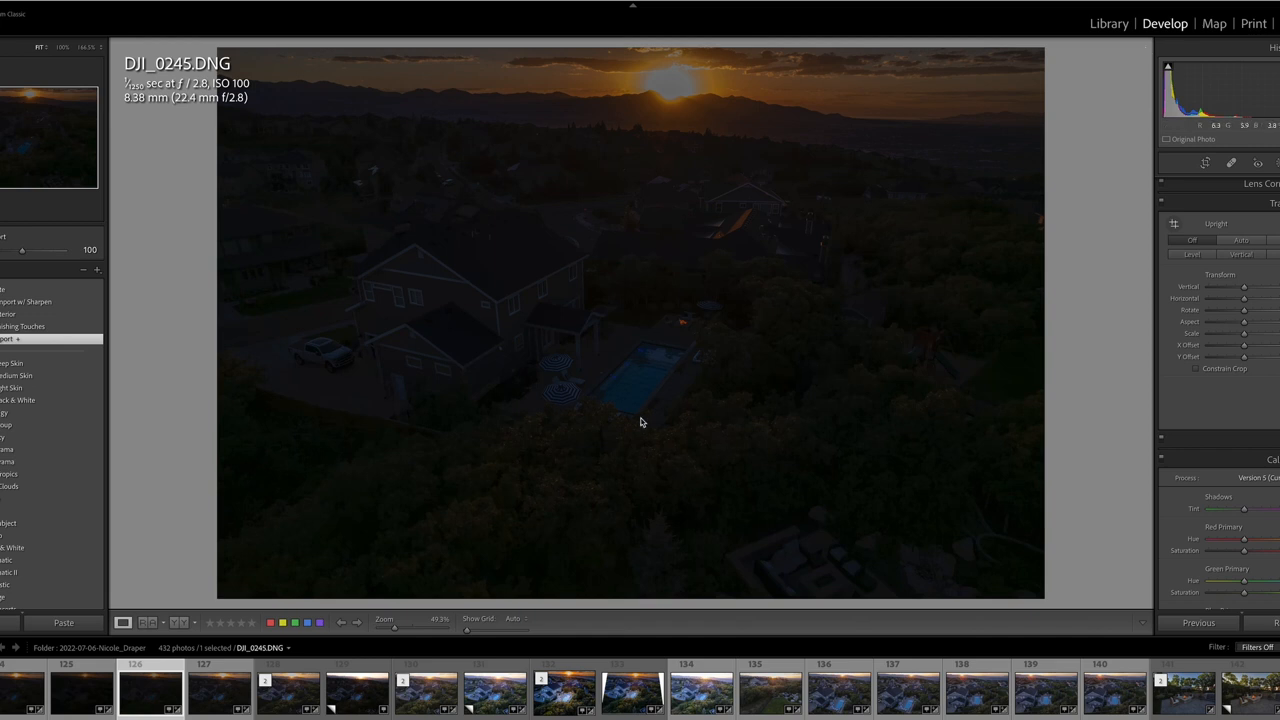
scroll(1222, 321, "up", 10)
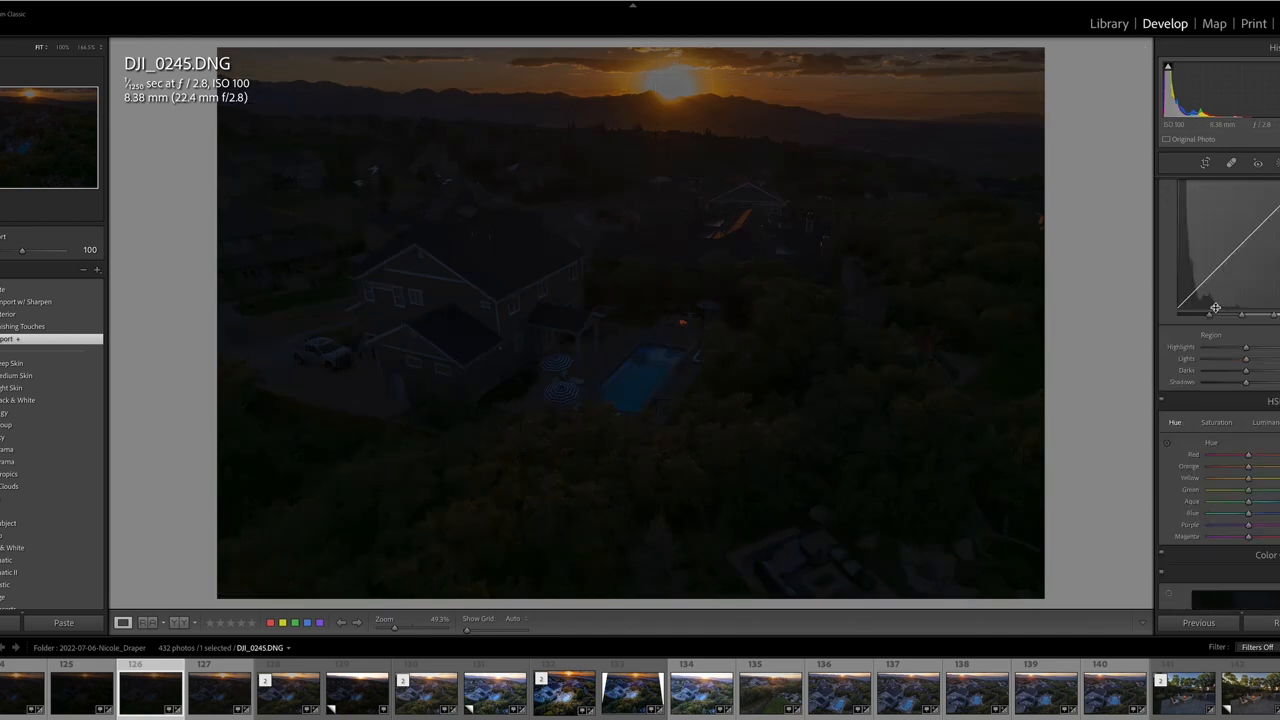
scroll(1222, 279, "up", 1)
left_click_drag(1244, 298, 1250, 302)
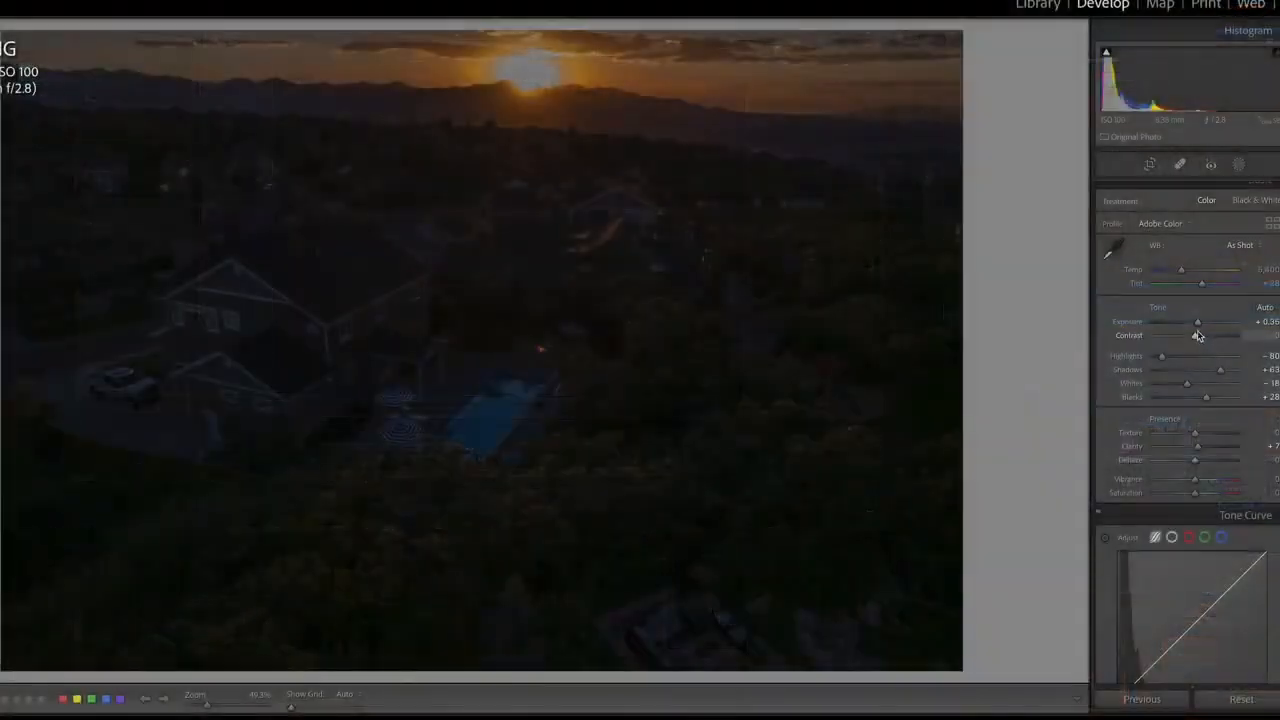
left_click_drag(1197, 324, 1205, 322)
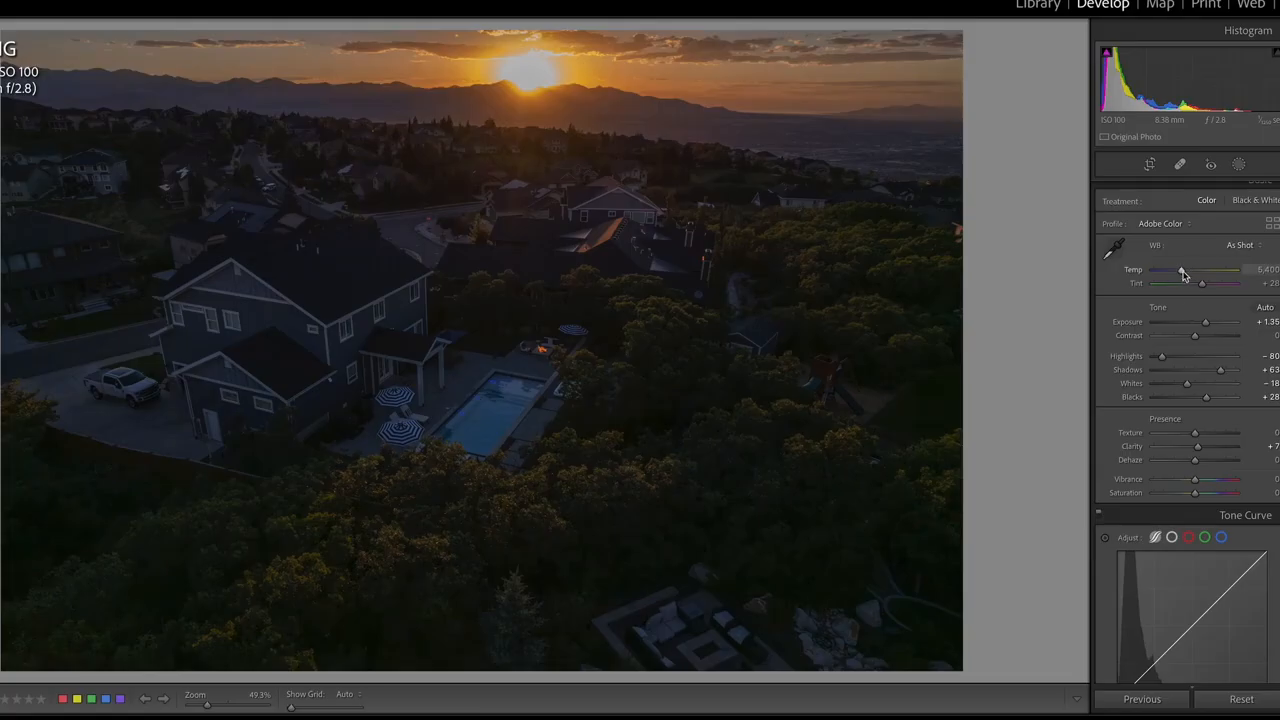
left_click_drag(1183, 271, 1194, 271)
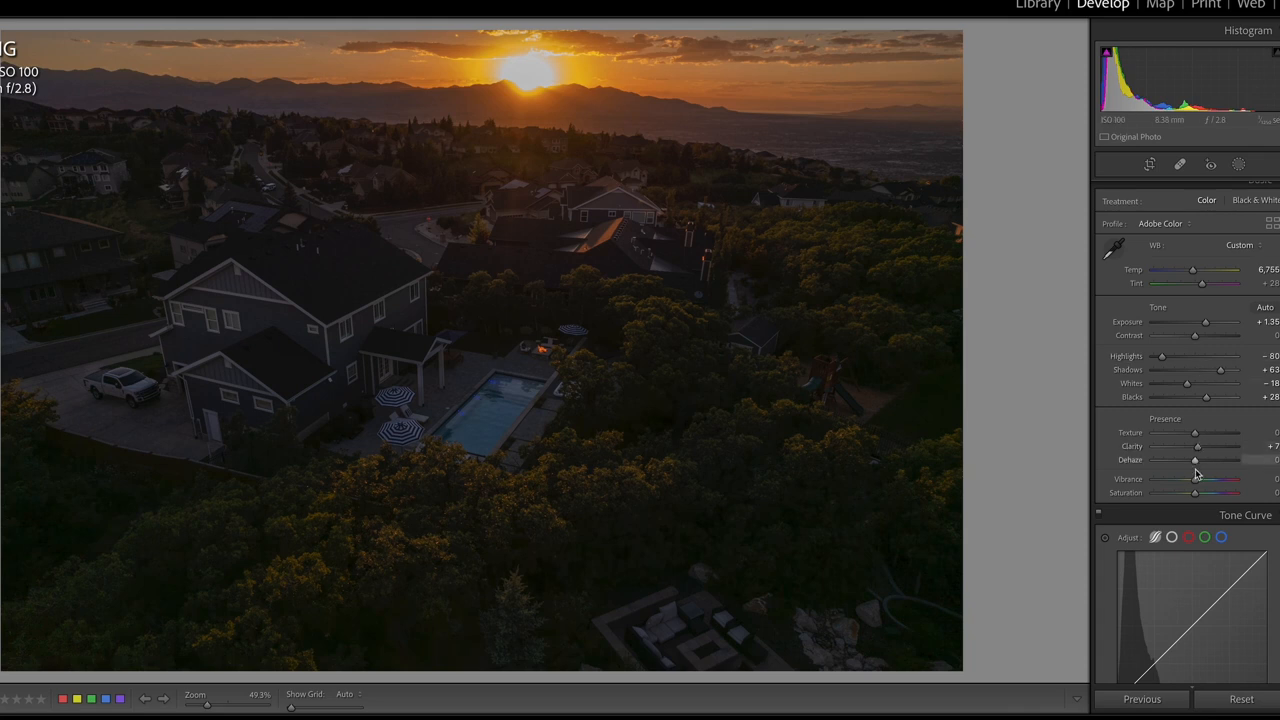
Set the vibrance to +57 and the clarity to +17 on DJI_0245.DNG, and give the photo a green colour label
left_click_drag(1198, 484, 1220, 480)
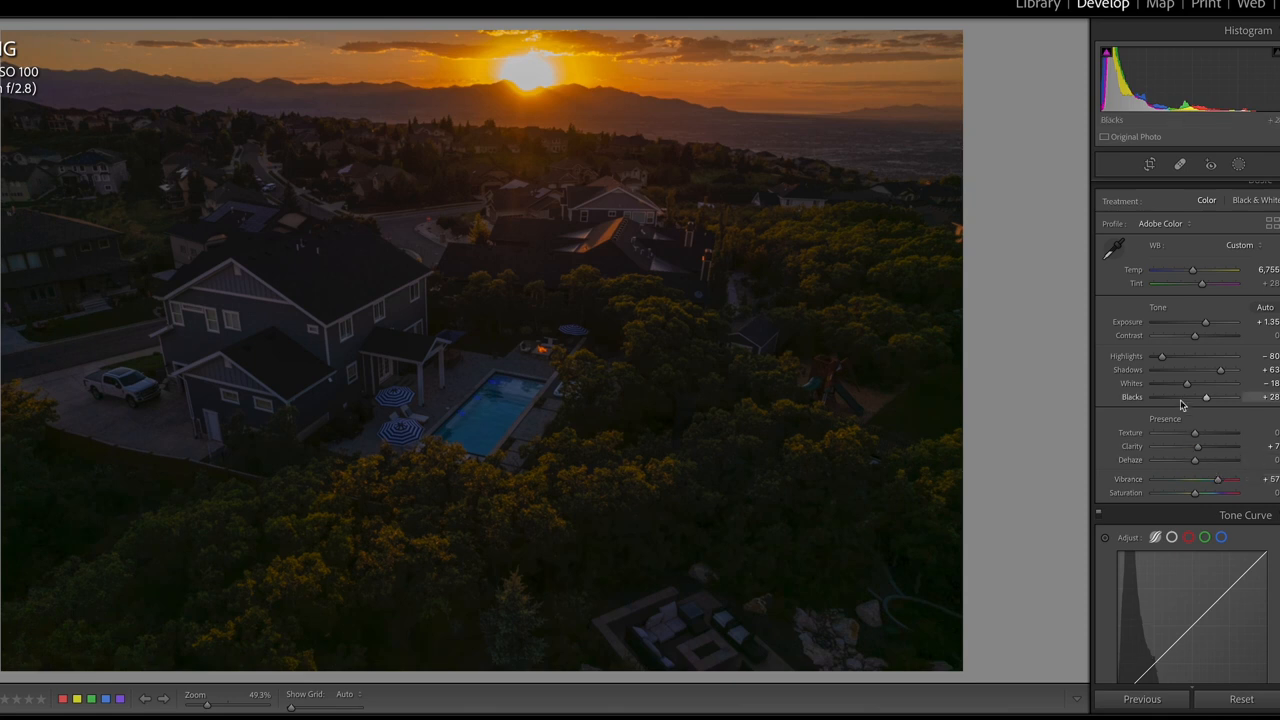
left_click_drag(1197, 446, 1209, 449)
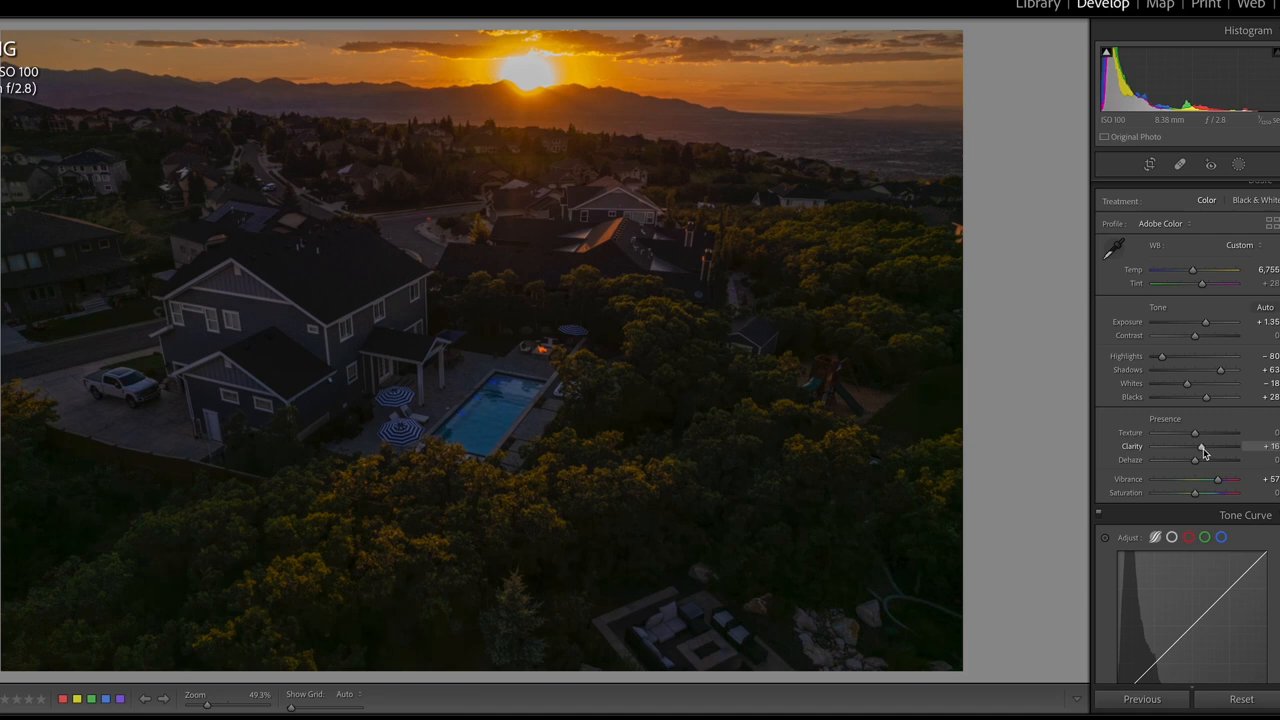
left_click_drag(1197, 449, 1201, 450)
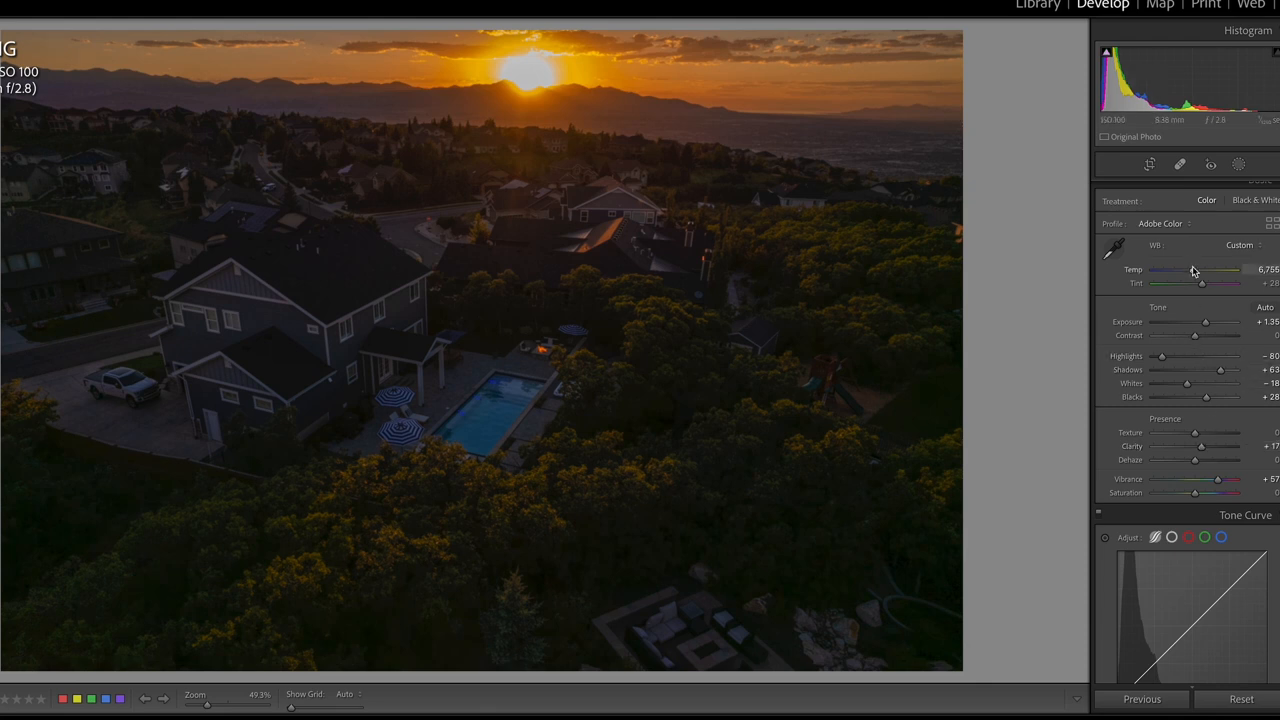
scroll(1141, 442, "down", 1)
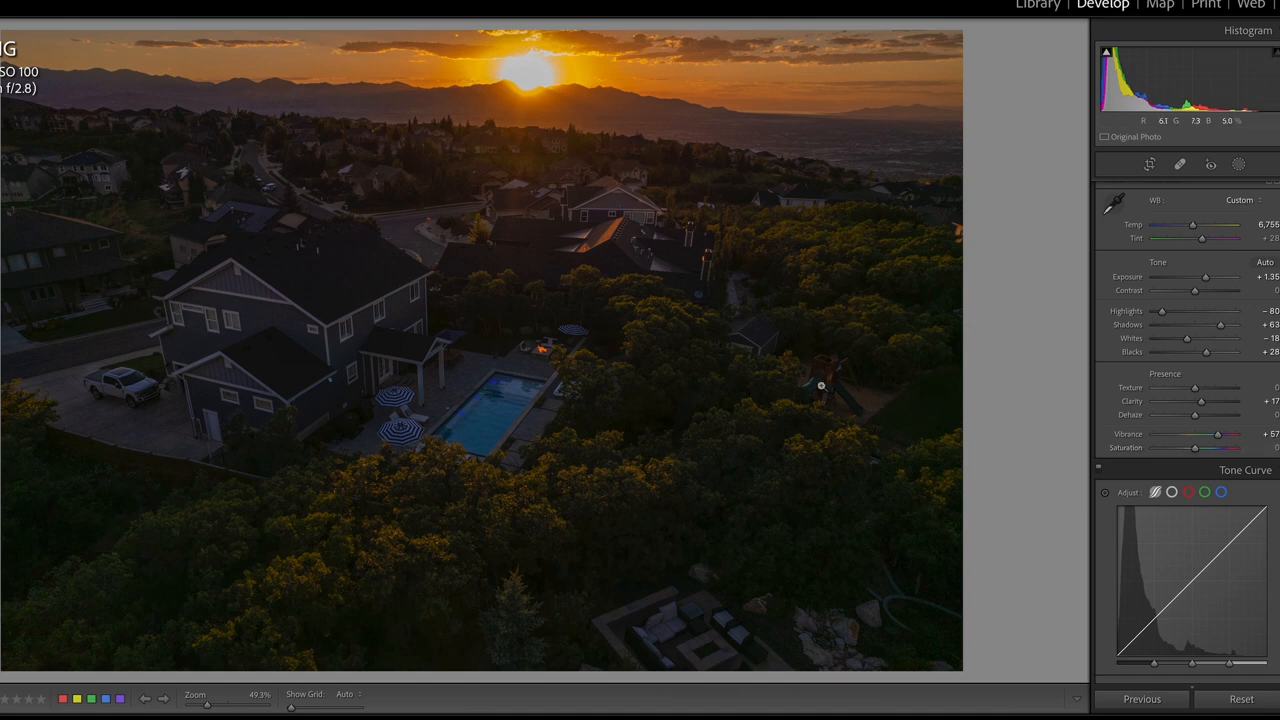
left_click(91, 699)
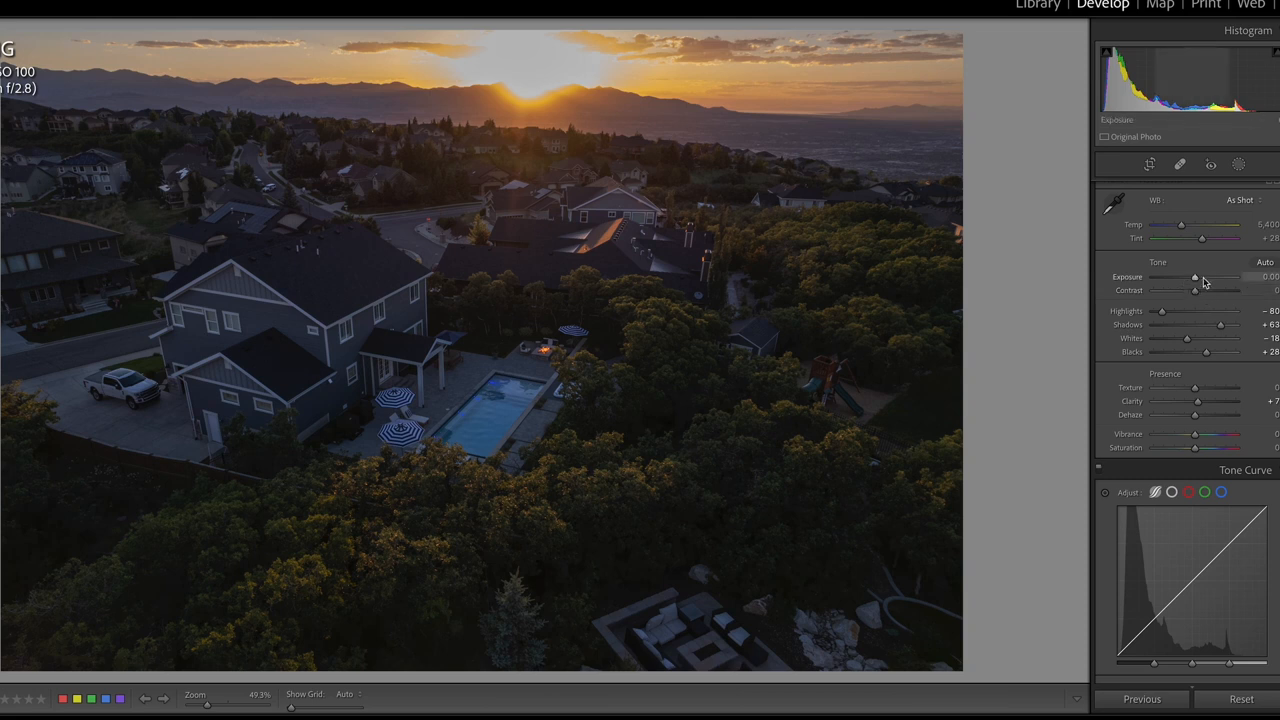
On DJI_0247.DNG, set exposure to +0.45, contrast to +43, blacks to +29 and temperature to 6,631, and label it green
left_click_drag(1198, 283, 1214, 292)
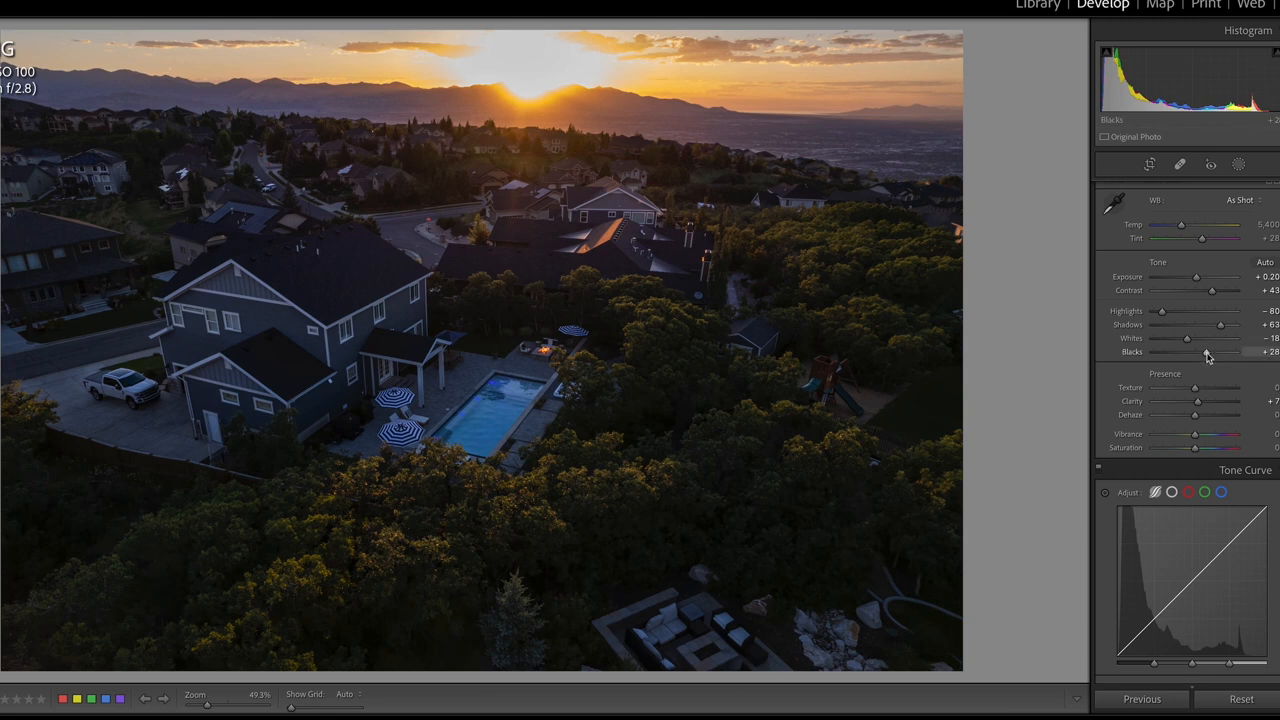
left_click_drag(1207, 355, 1208, 355)
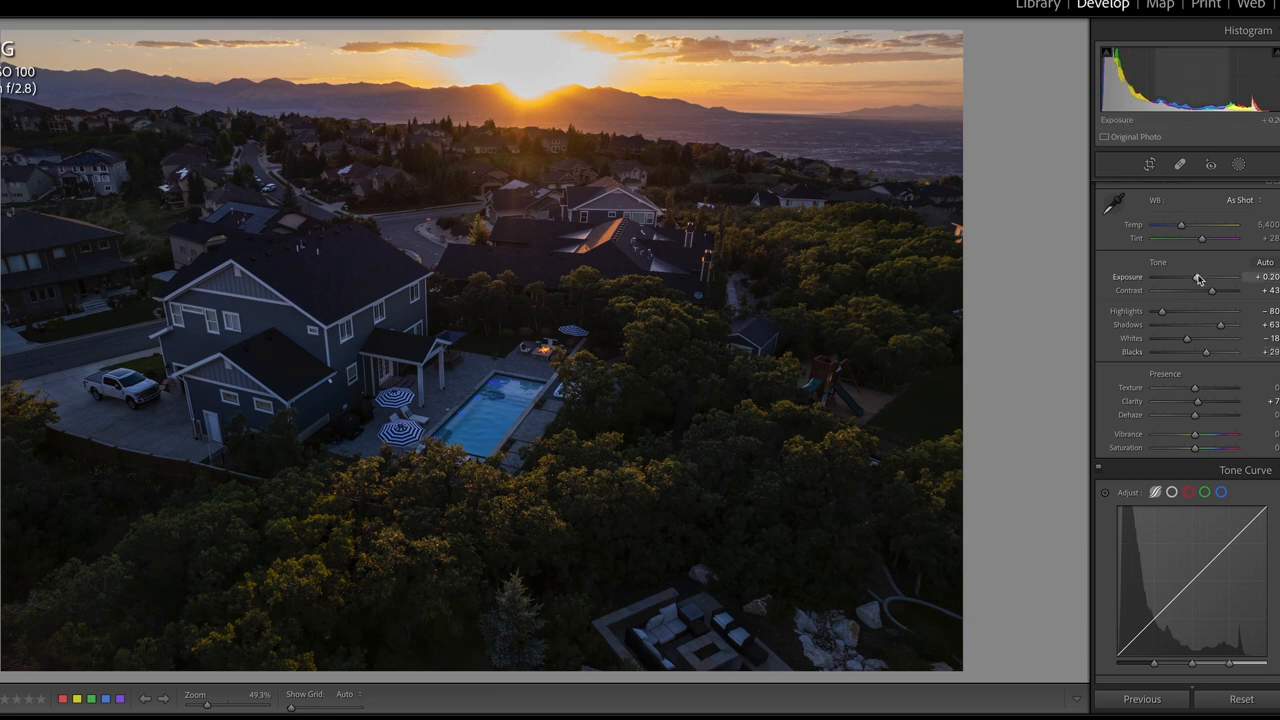
mouse_move(1197, 277)
left_mouse_down()
mouse_move(1136, 289)
mouse_move(1201, 285)
left_mouse_up()
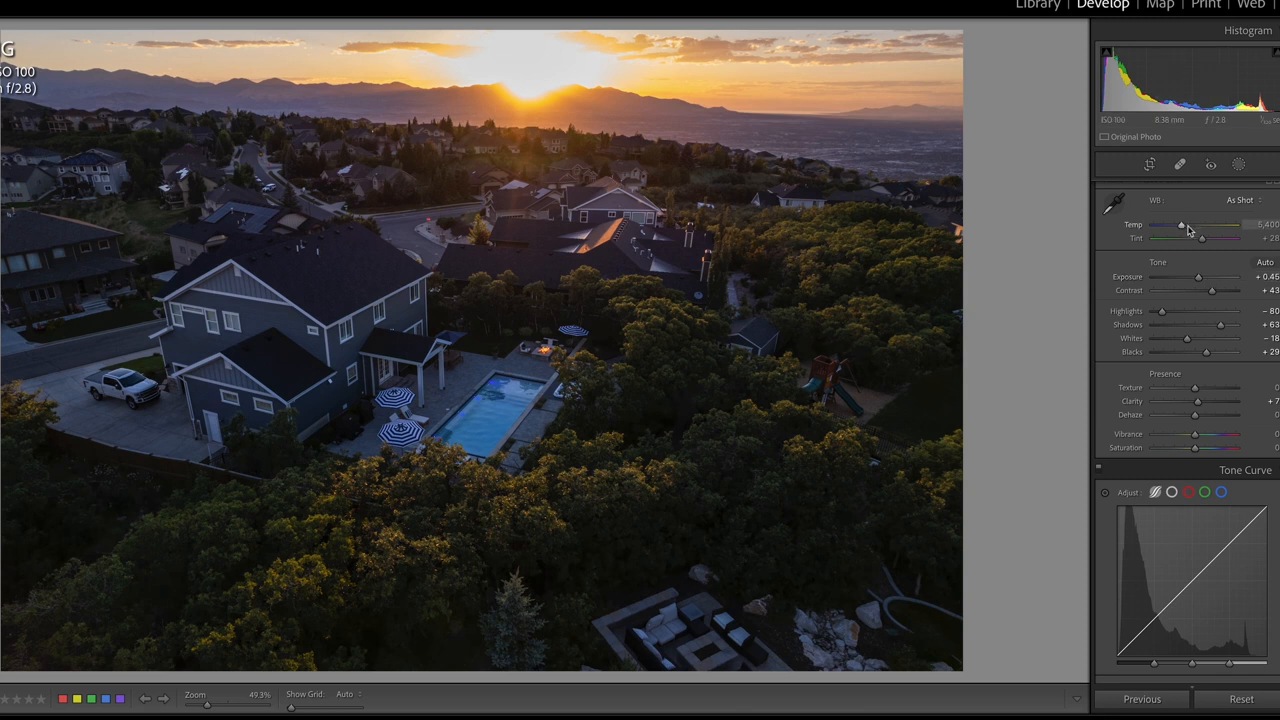
left_click_drag(1183, 230, 1193, 229)
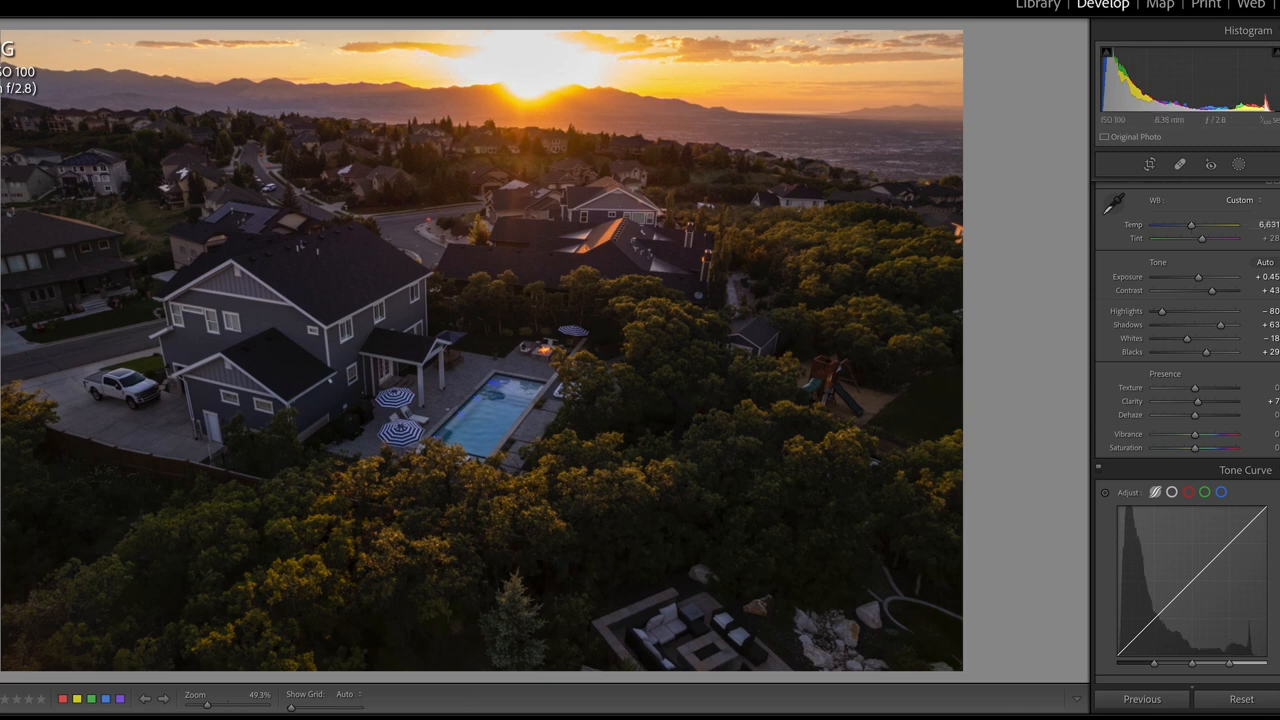
left_click(91, 699)
Create a virtual copy of DJI_0247.DNG
right_click(216, 646)
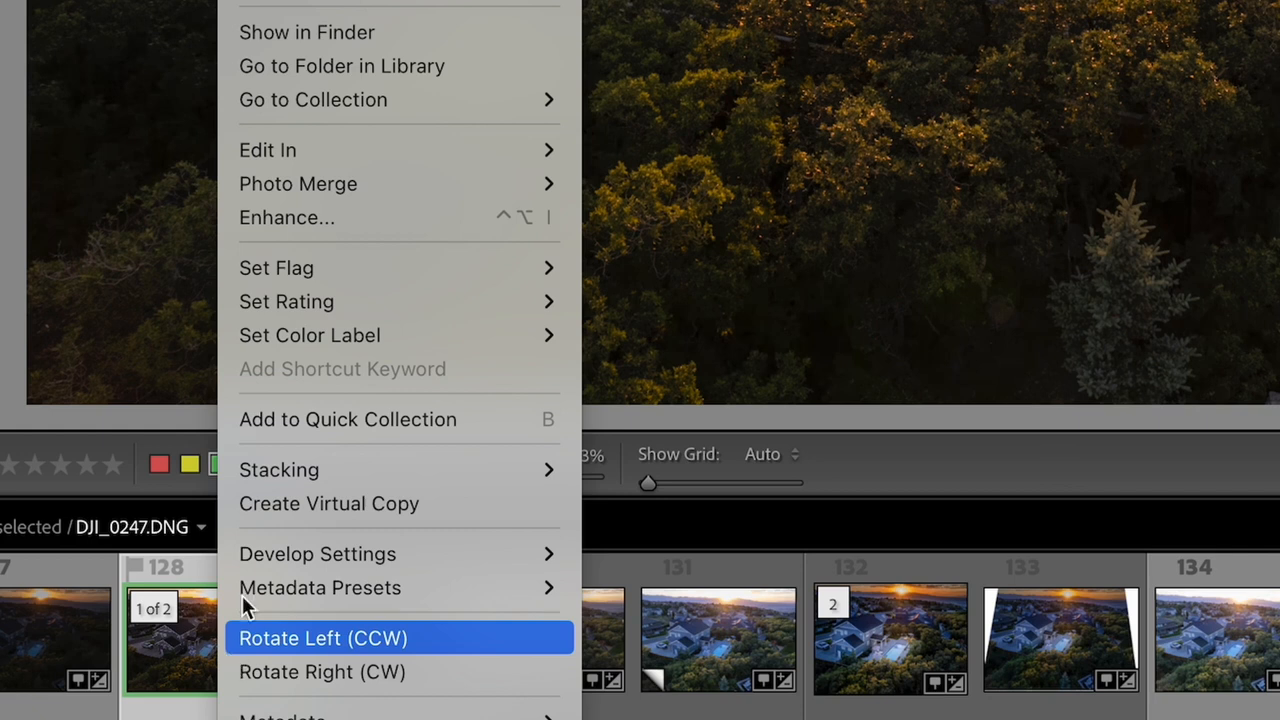
left_click(532, 503)
right_click(214, 632)
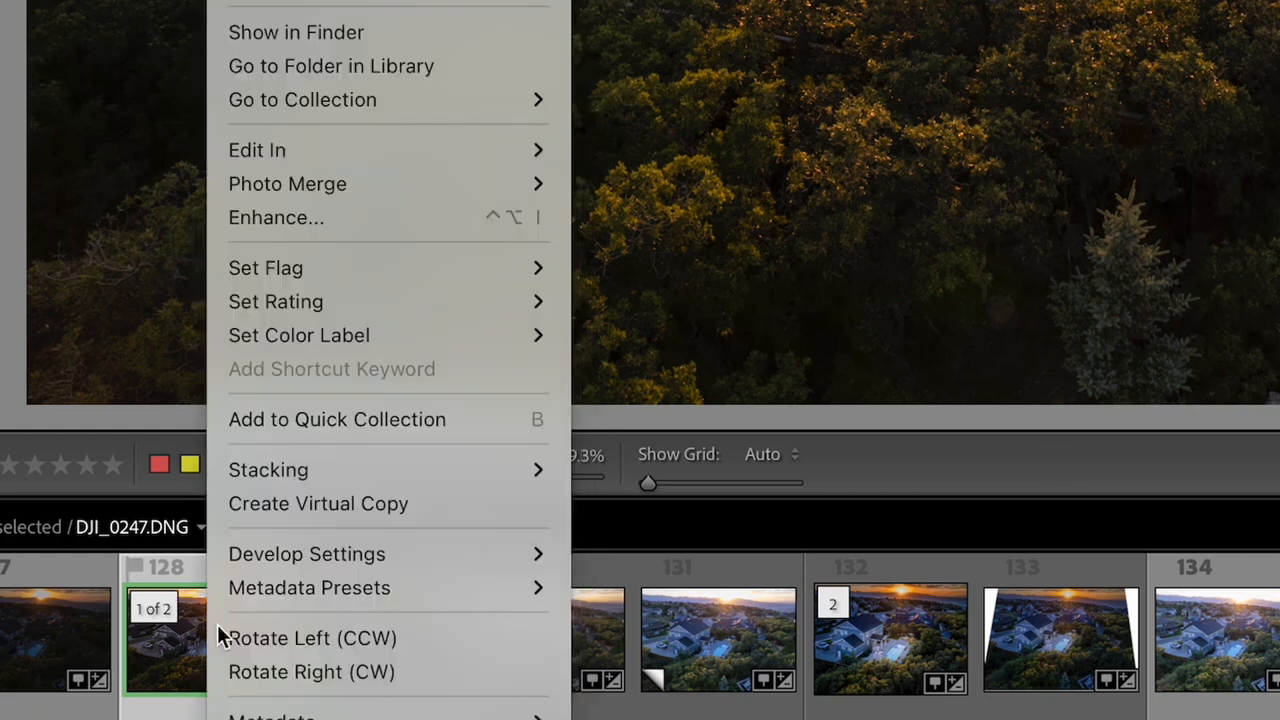
left_click(422, 503)
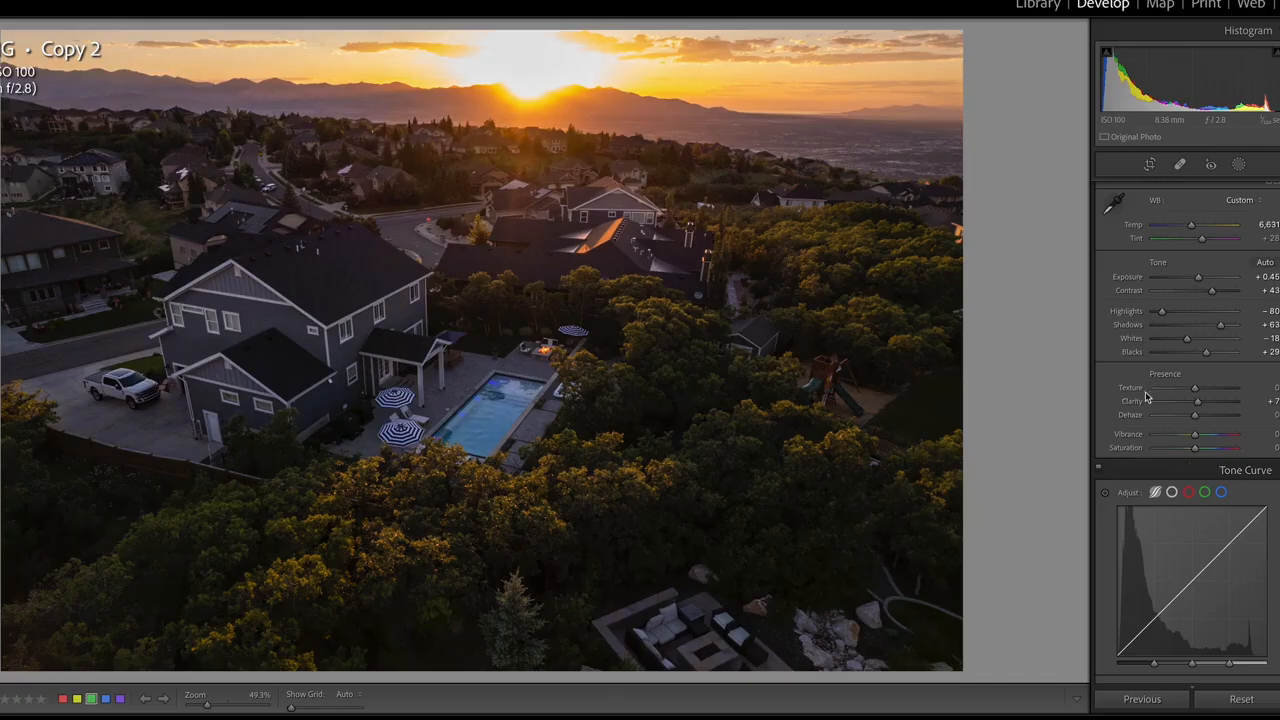
Lower the colour temperature of the DJI_0247.DNG virtual copy to make a cool, blue version
scroll(1208, 262, "up", 1)
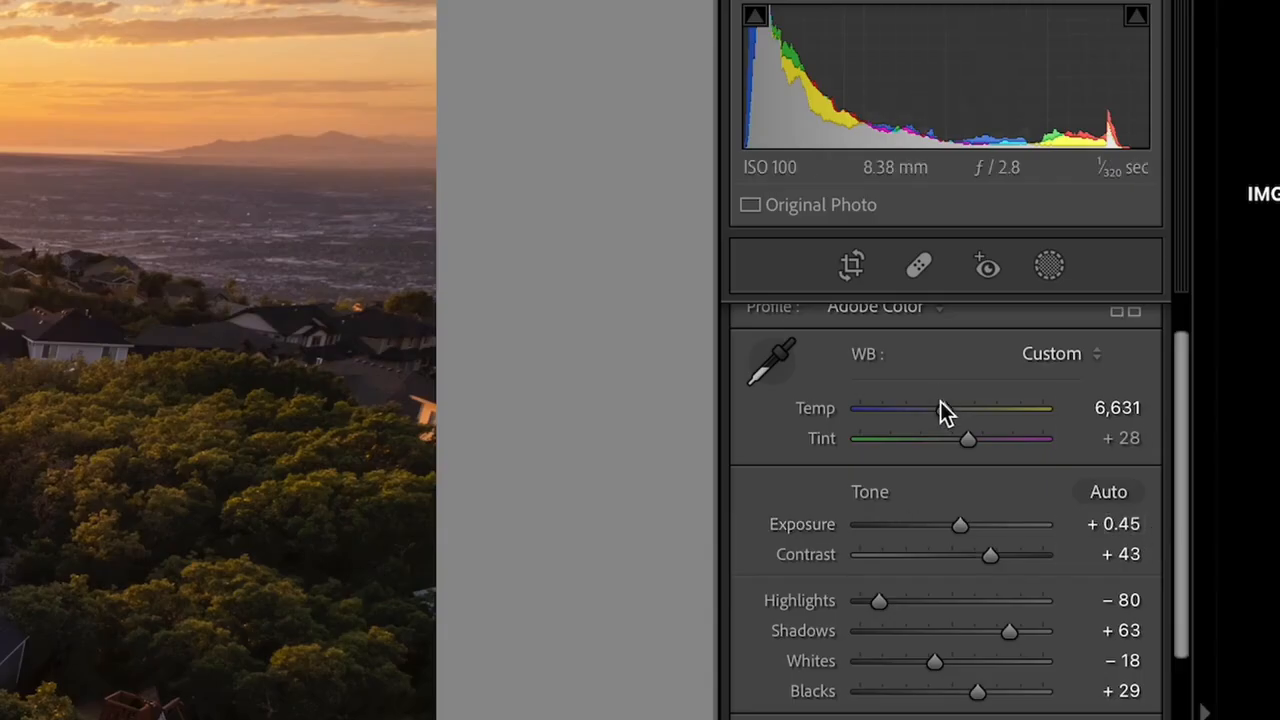
left_click_drag(1190, 228, 1176, 227)
left_click_drag(910, 405, 907, 404)
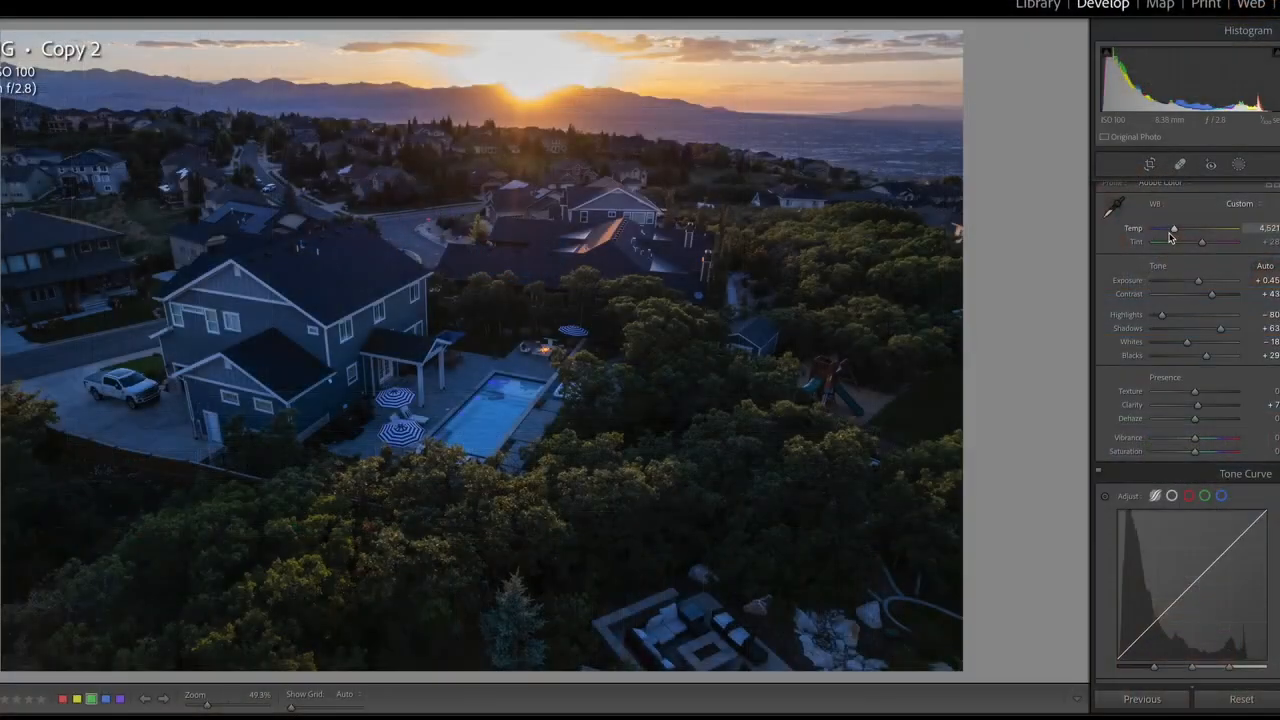
left_click_drag(1174, 235, 1177, 232)
On DJI_0248.DNG, set the exposure to +0.35, the contrast to +54 and the temperature to 6,357
key("Left")
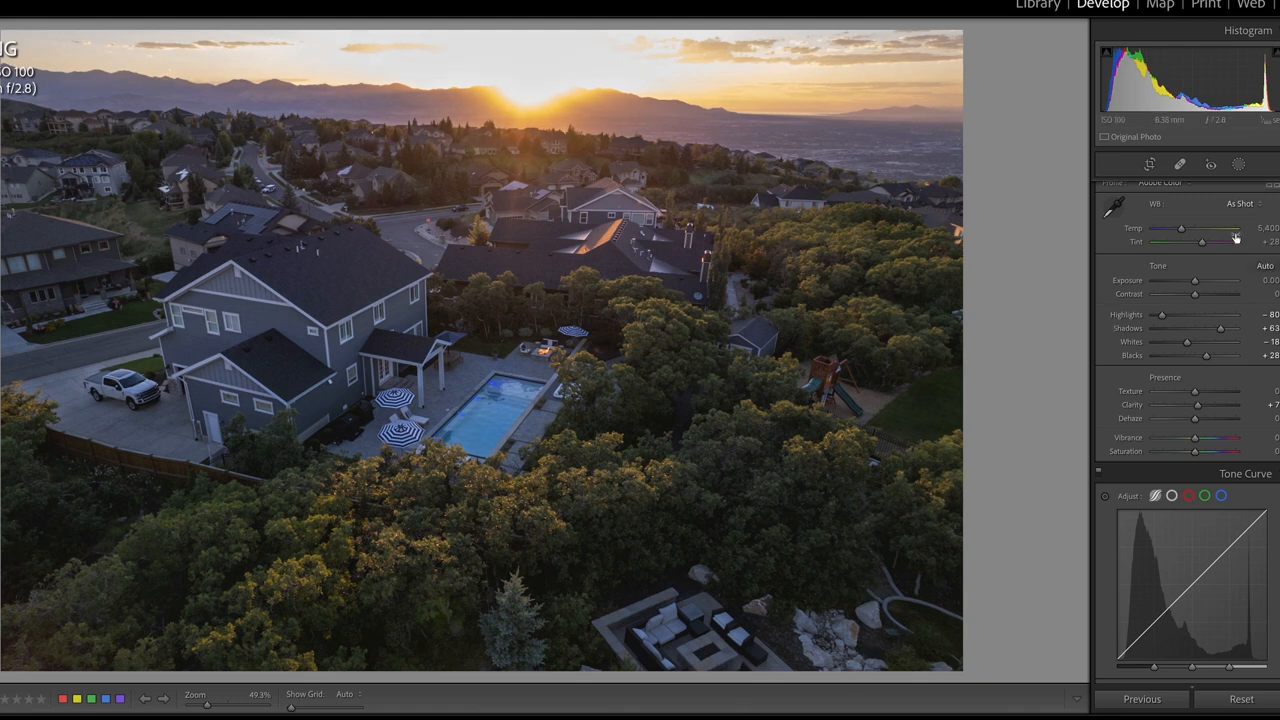
left_click_drag(1193, 284, 1197, 286)
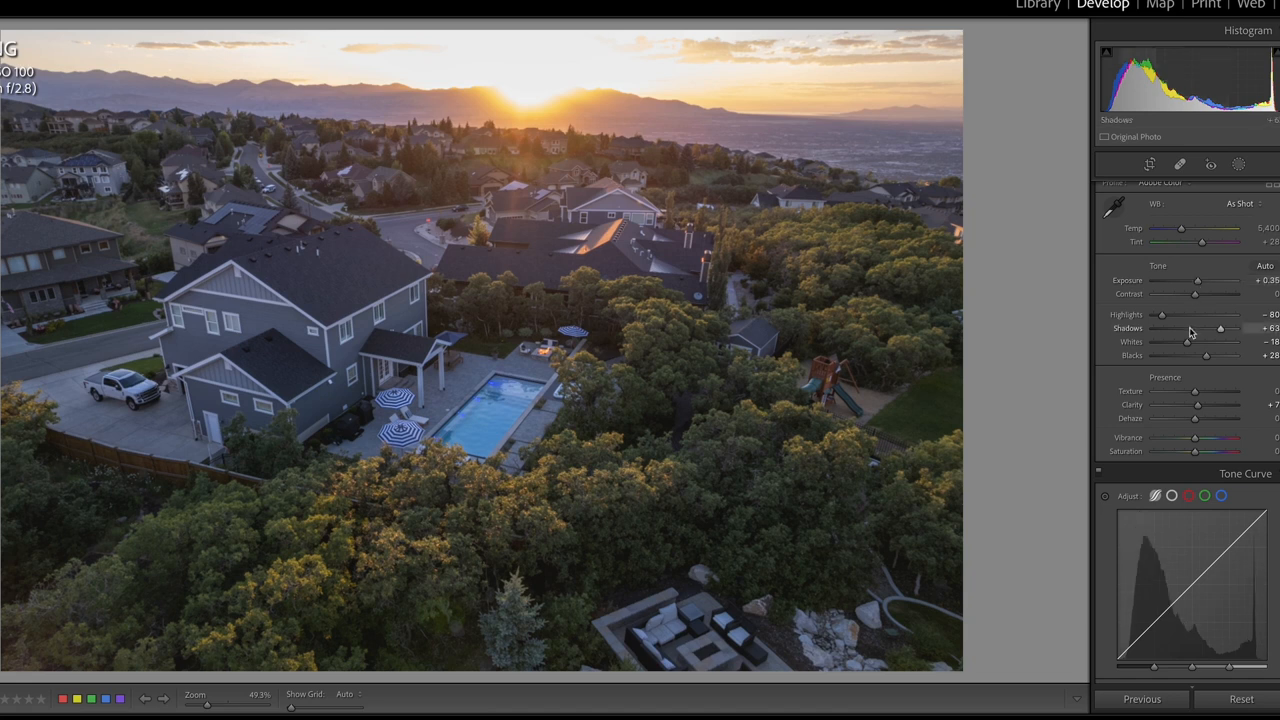
left_click_drag(1200, 295, 1220, 297)
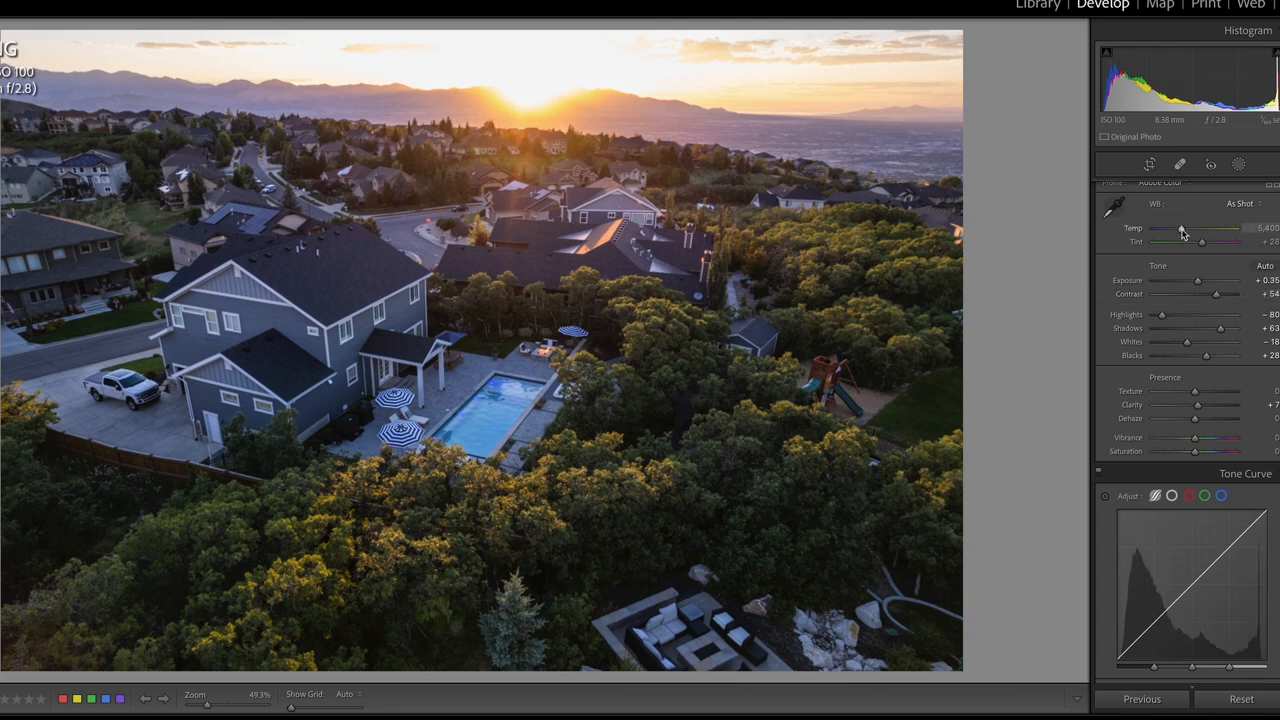
left_click_drag(1183, 231, 1188, 231)
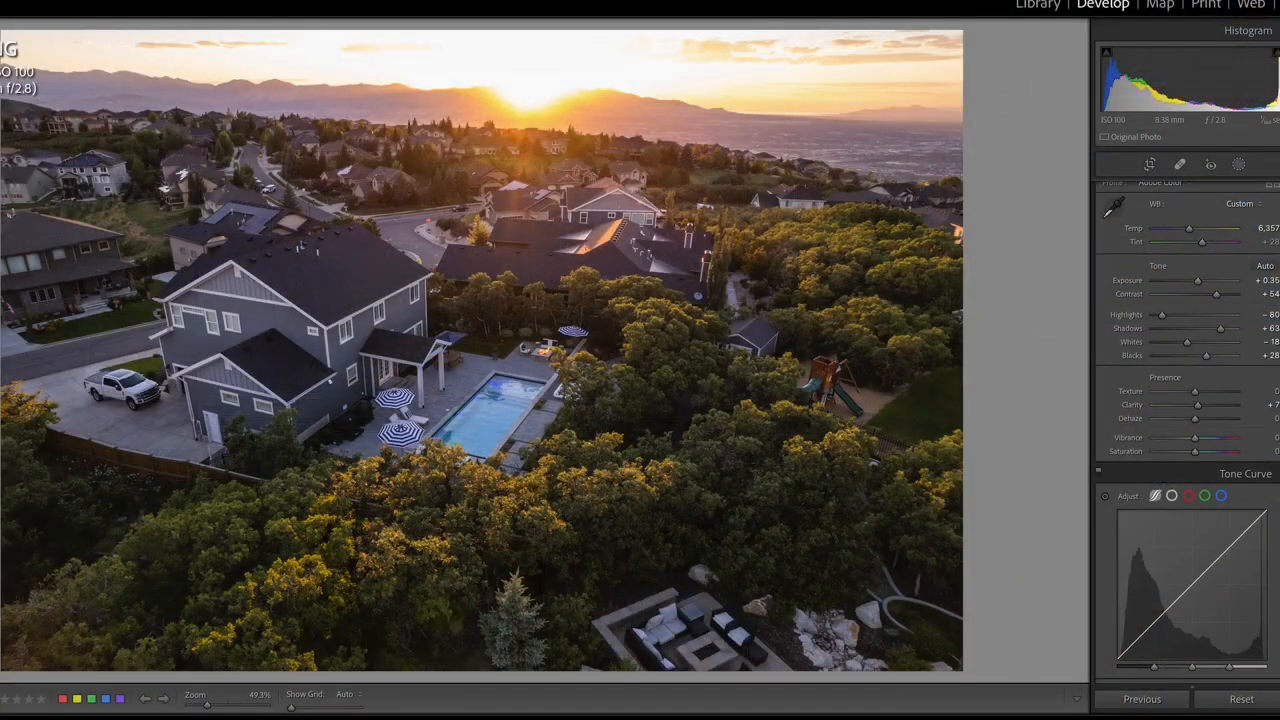
Create a virtual copy of DJI_0248.DNG and lower its colour temperature to make a cool, blue version
right_click(649, 438)
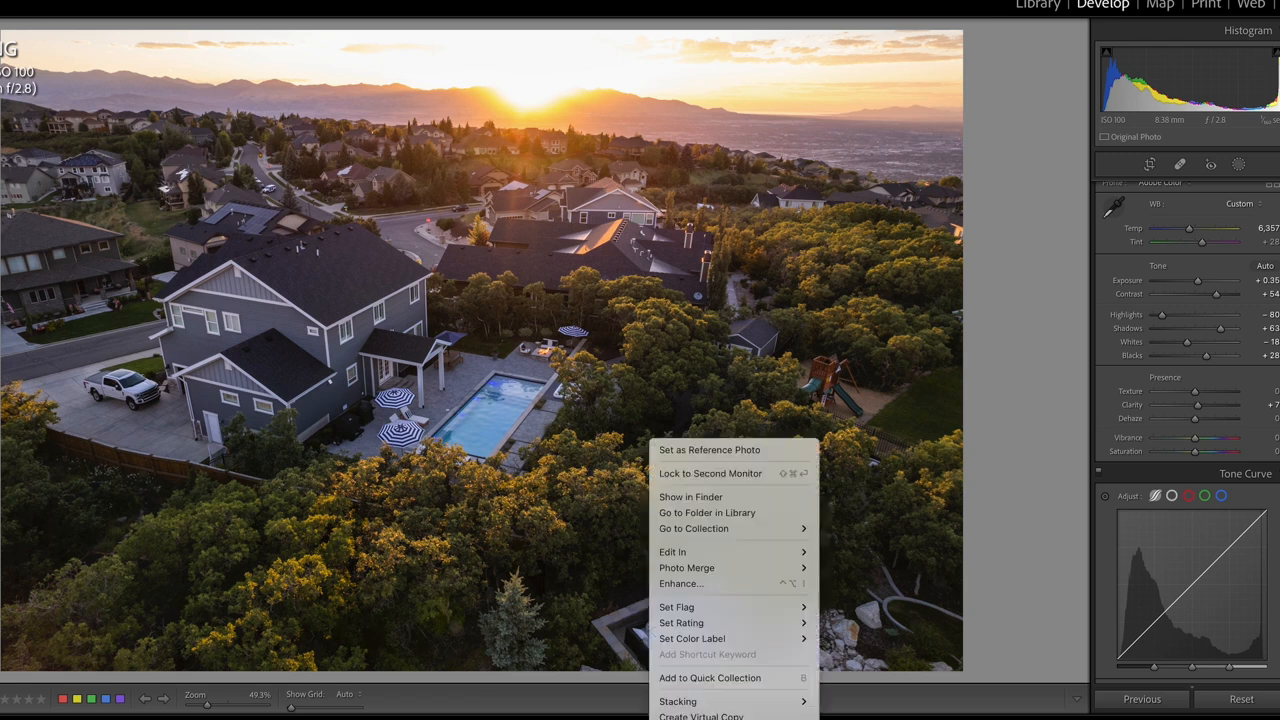
left_click(729, 715)
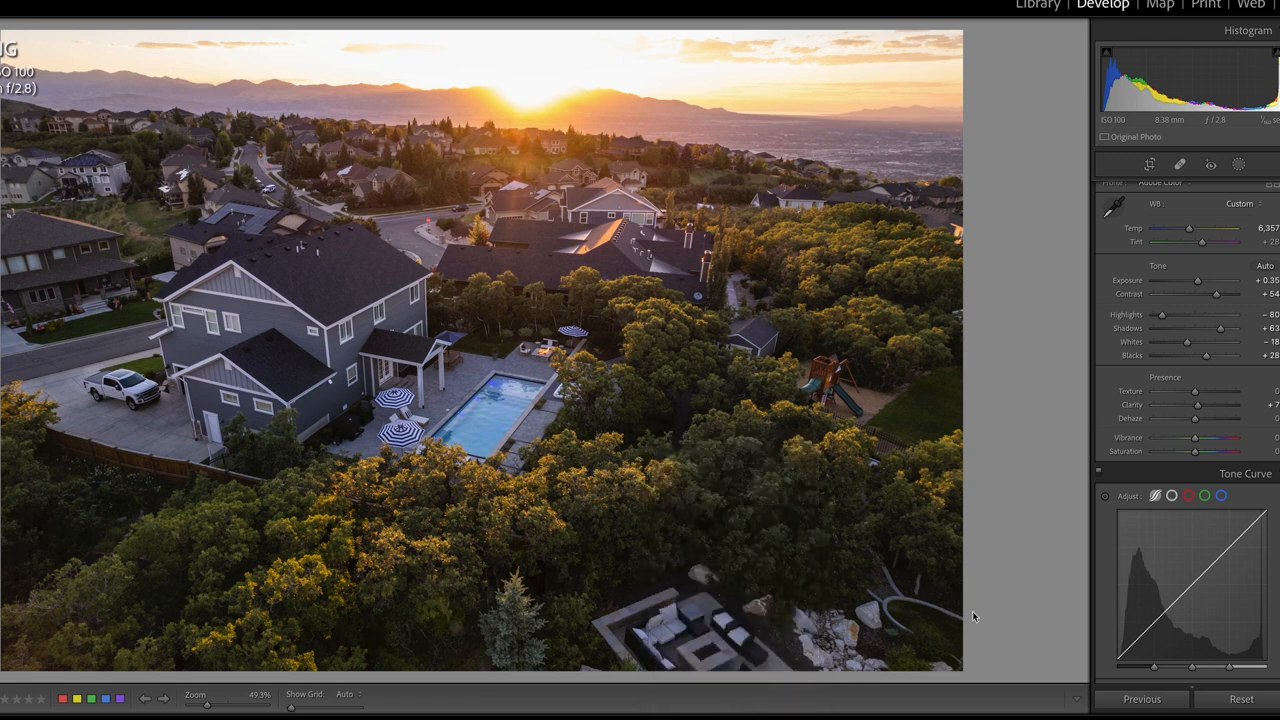
left_click_drag(1190, 229, 1176, 230)
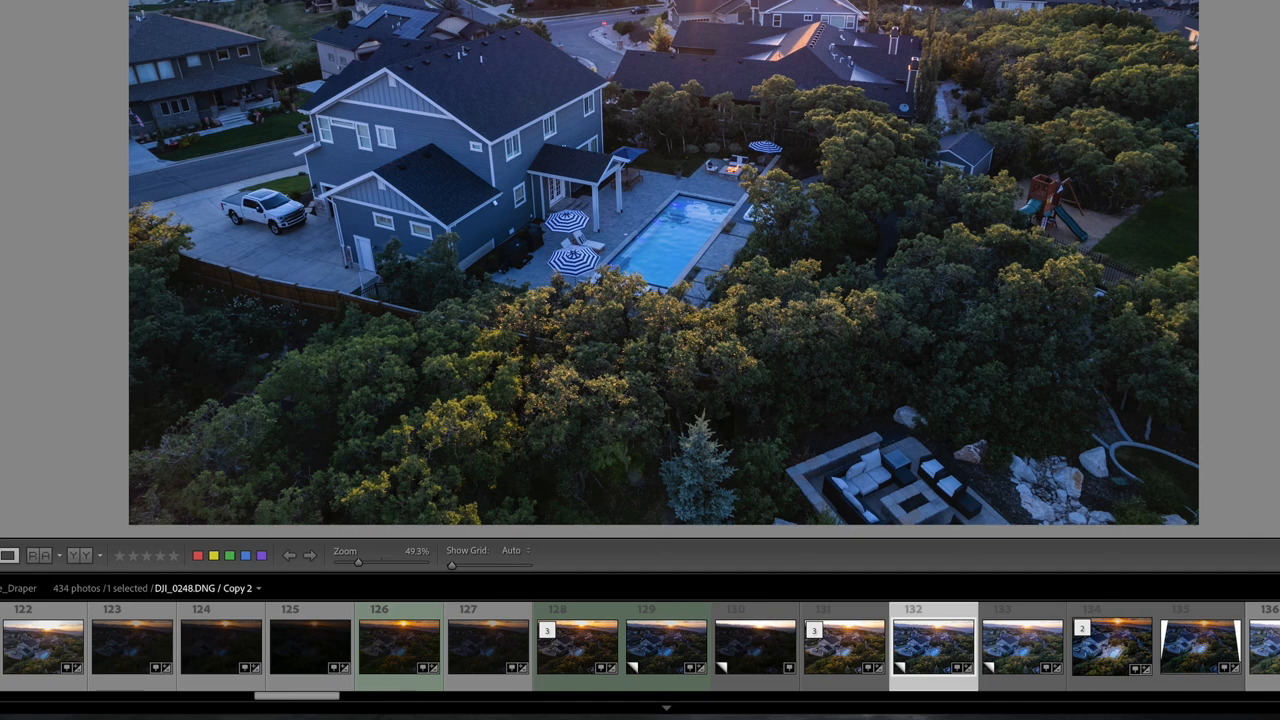
Select the edited DJI_0245.DNG together with the warm and cool versions of DJI_0247.DNG and DJI_0248.DNG
left_click(385, 652)
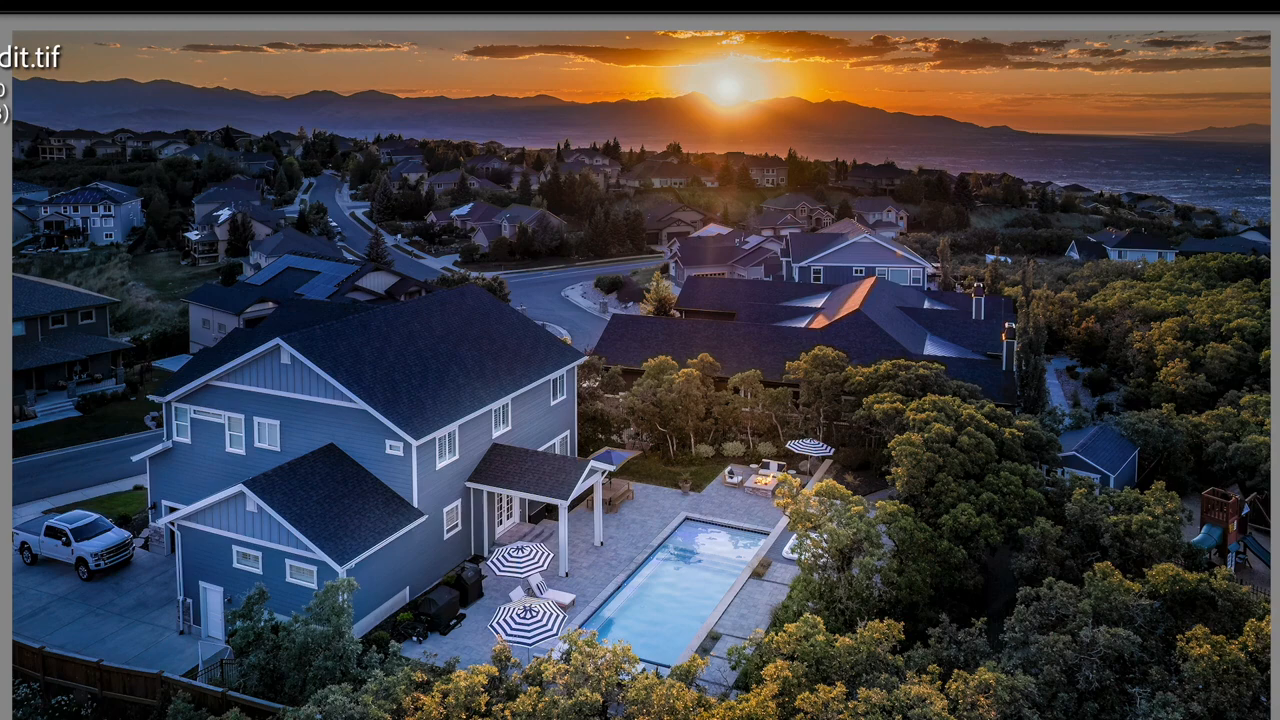
key("Right")
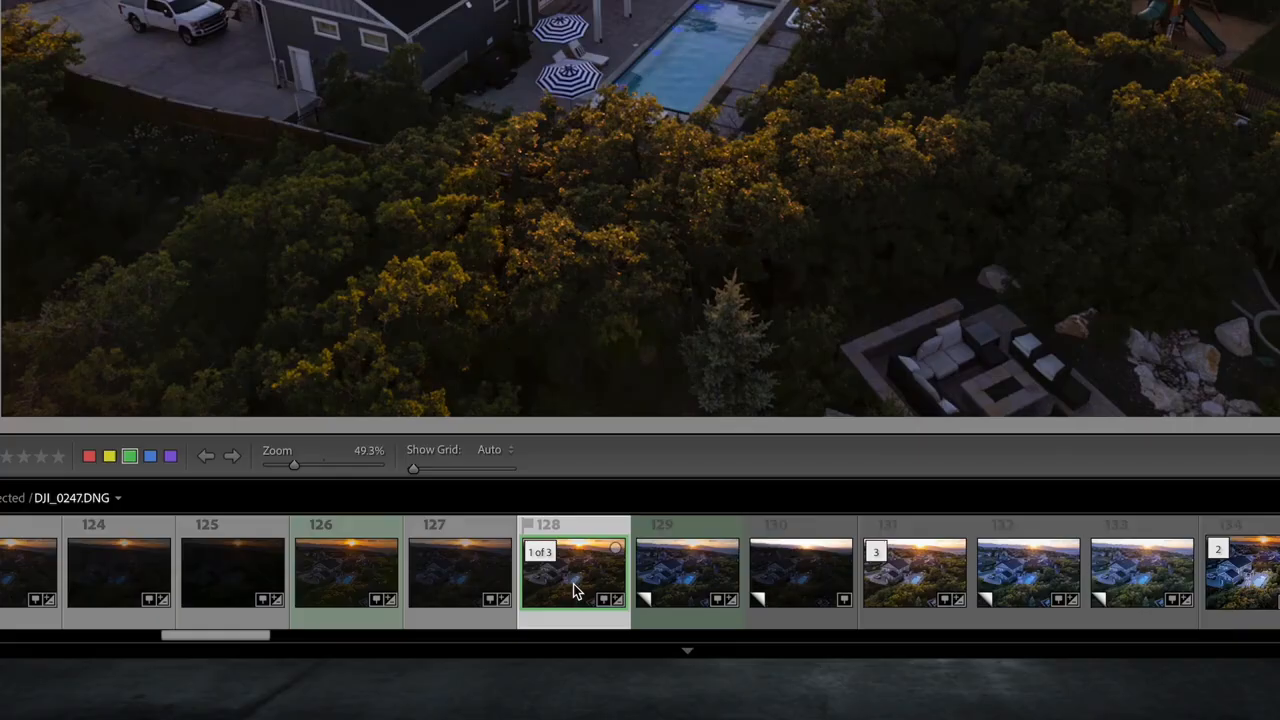
left_click(693, 588)
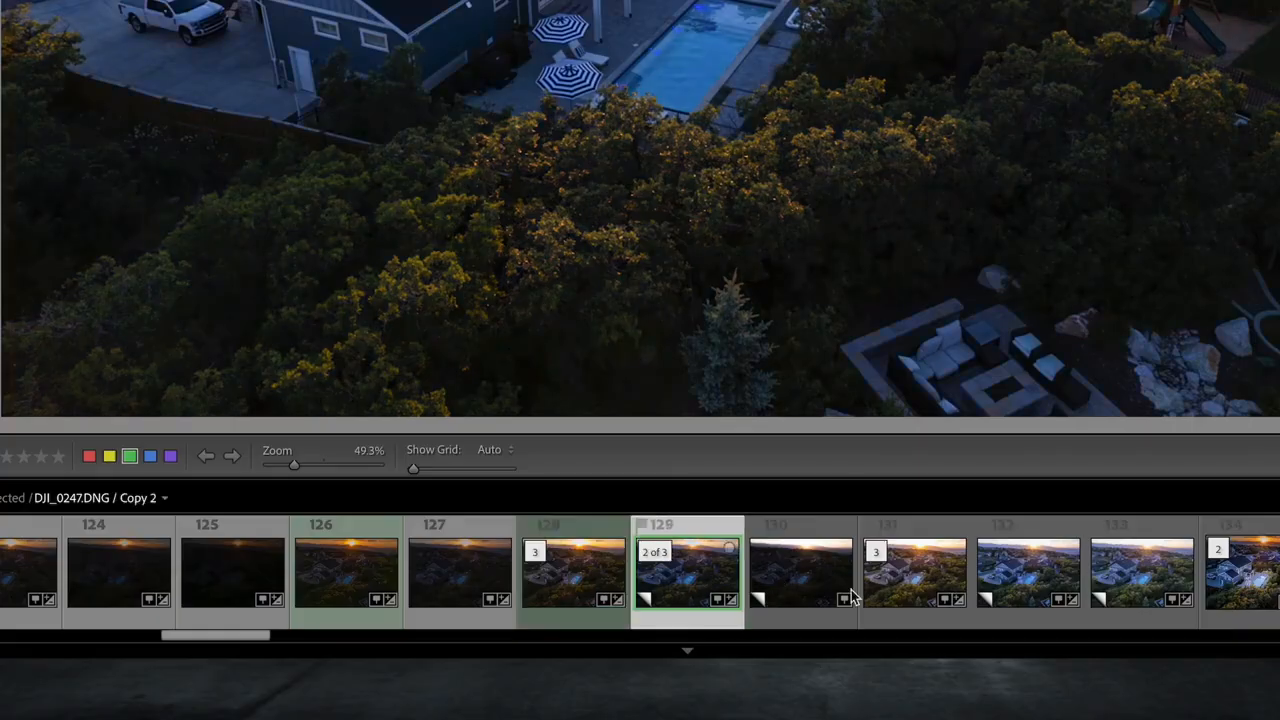
left_click(912, 595)
left_click(1005, 595)
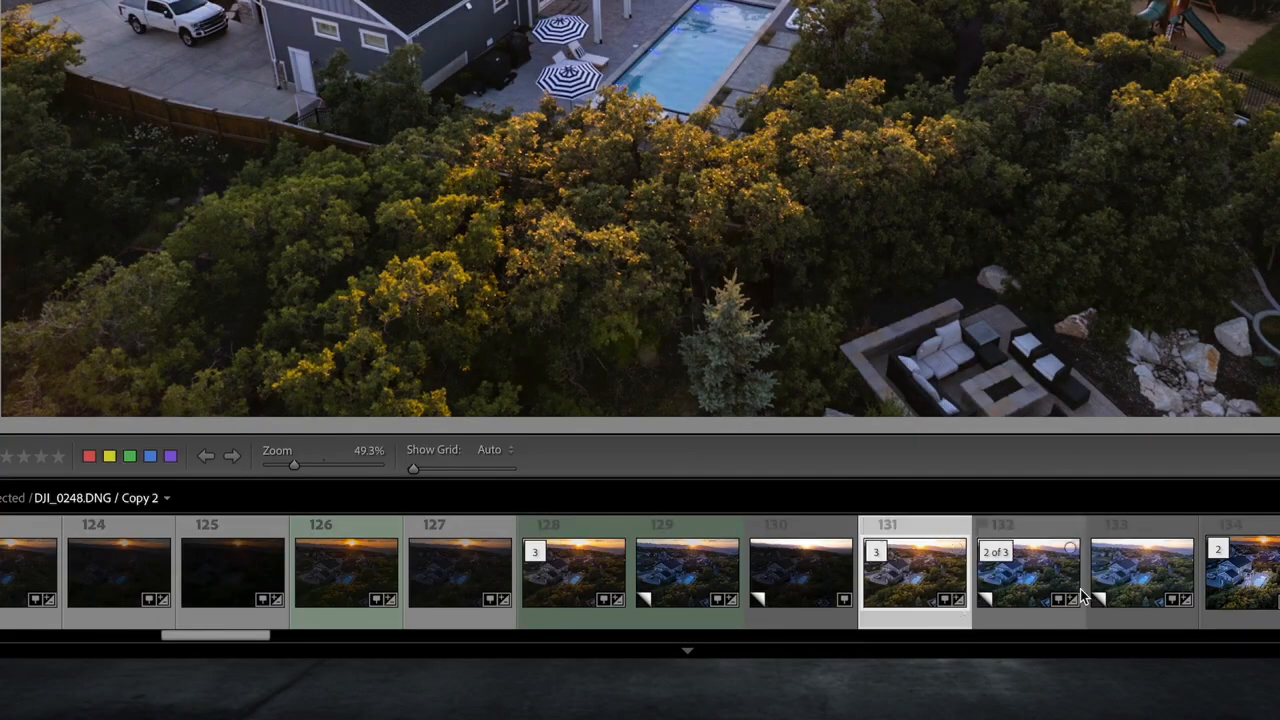
left_click(879, 584, "super")
left_click(663, 581, "super")
left_click(576, 584, "super")
left_click(346, 589, "super")
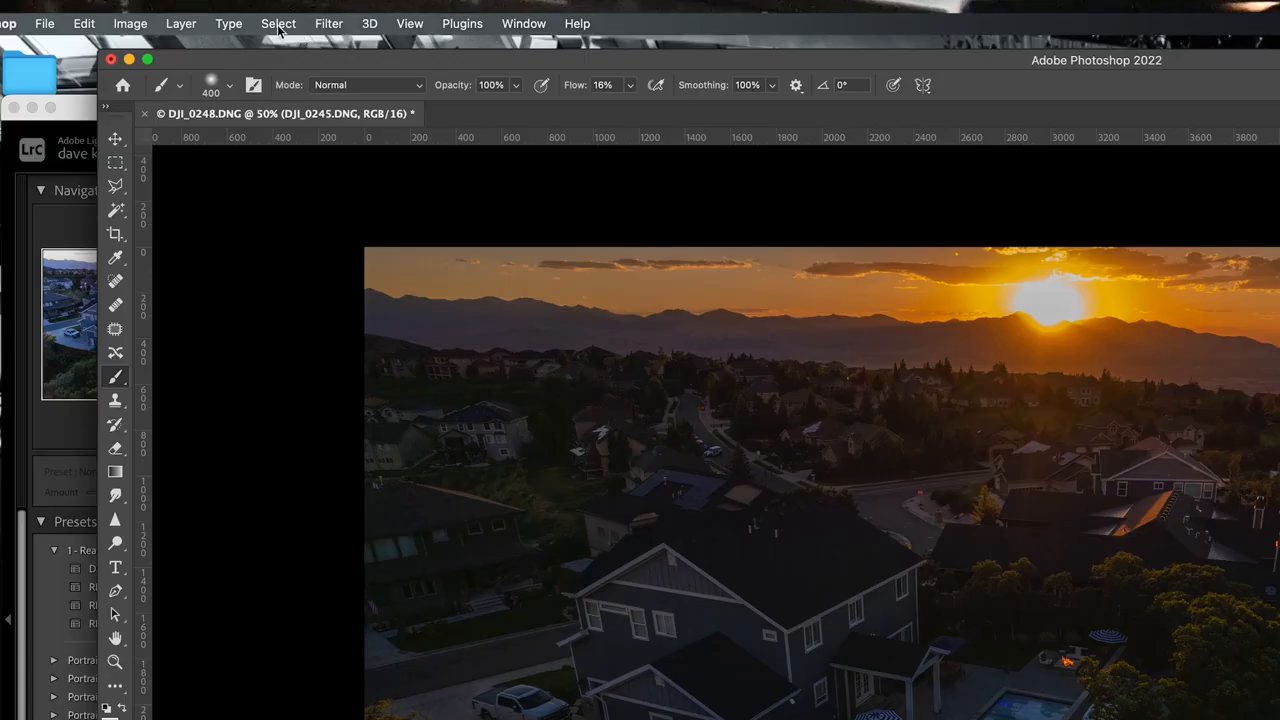
In Photoshop, select the sky on the DJI_0245.DNG layer and add a layer mask from the selection
left_click(276, 28)
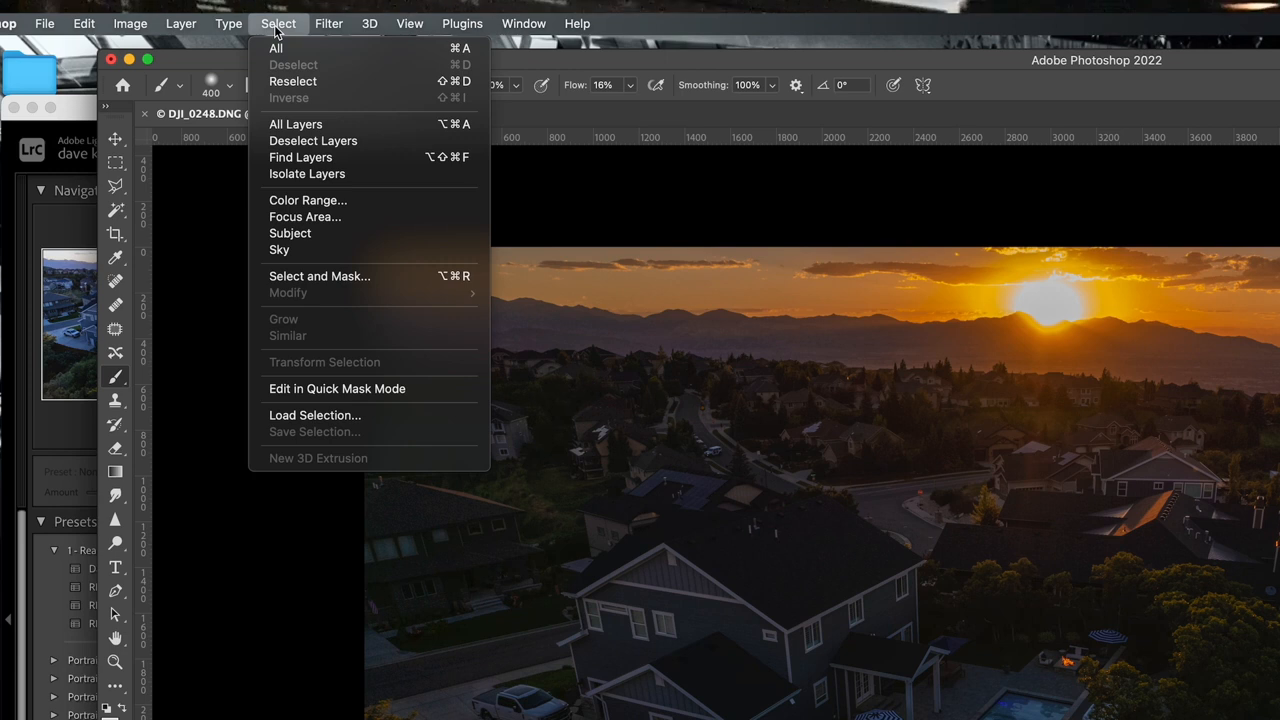
left_click(358, 255)
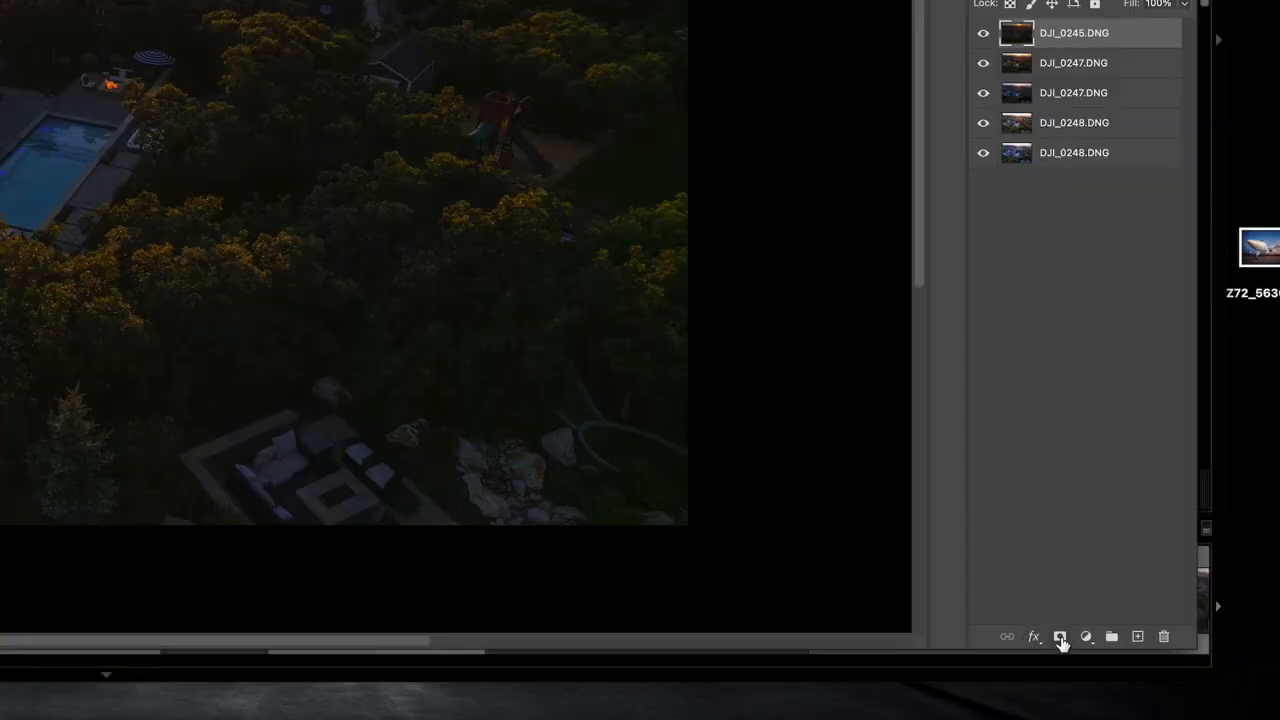
left_click(1060, 638)
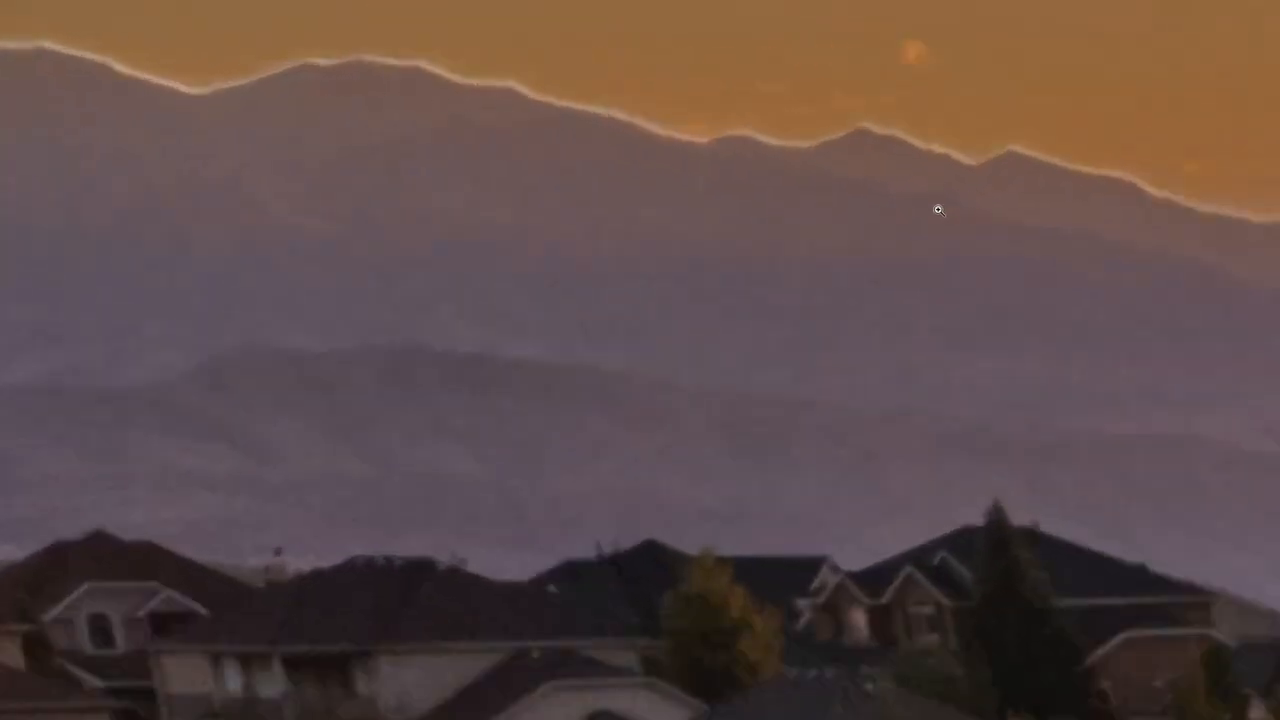
right_click(588, 248)
left_click(600, 256)
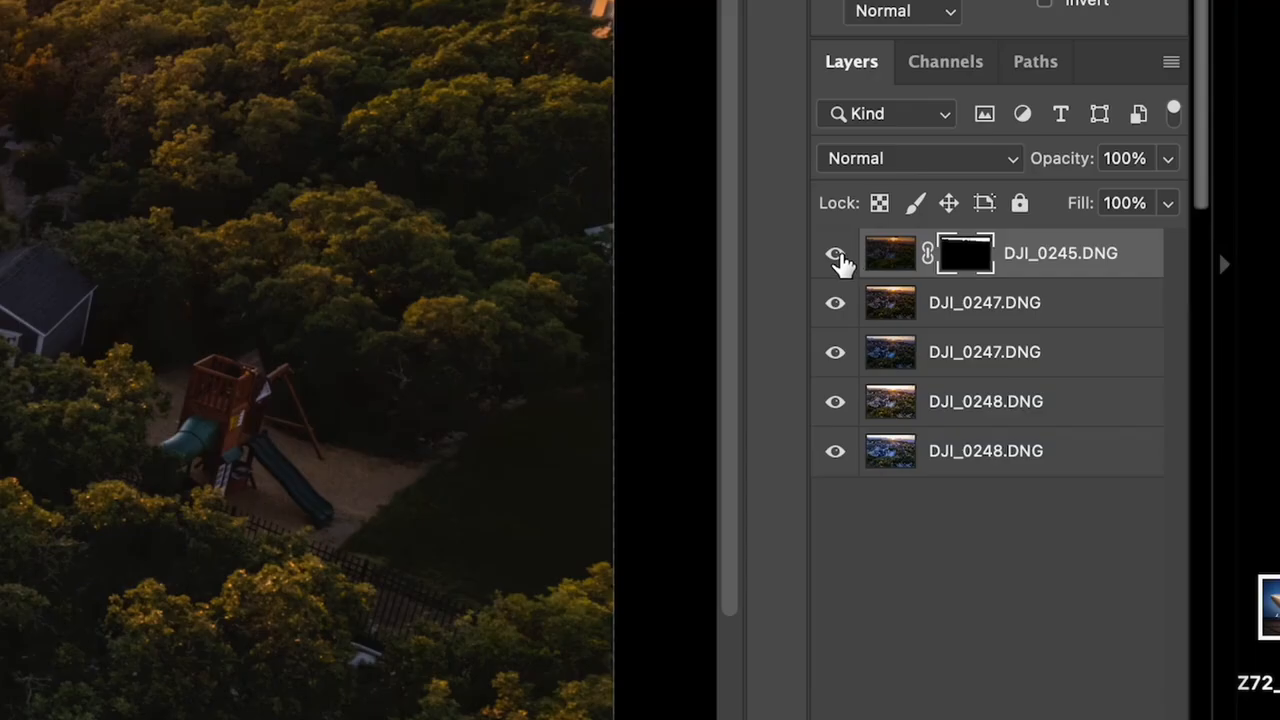
Hide the masked DJI_0245.DNG layer and move both DJI_0247.DNG layers below the two DJI_0248.DNG layers
left_click(836, 256)
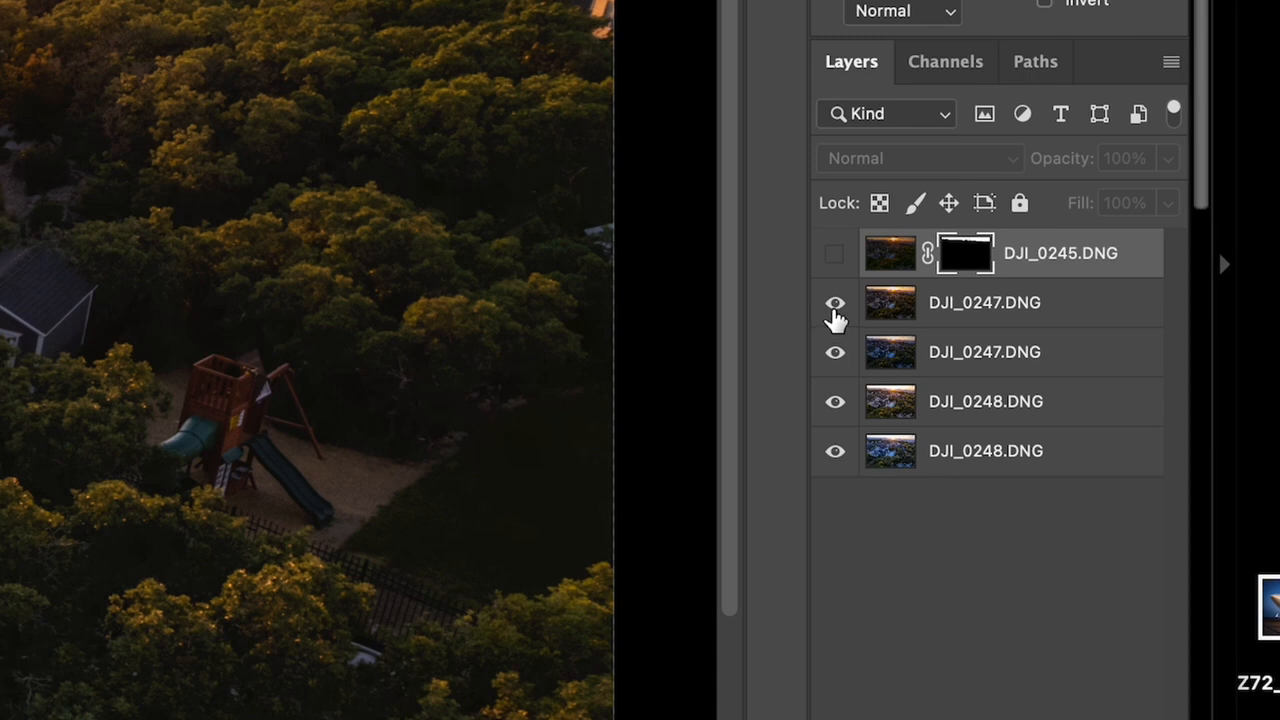
left_click(834, 303)
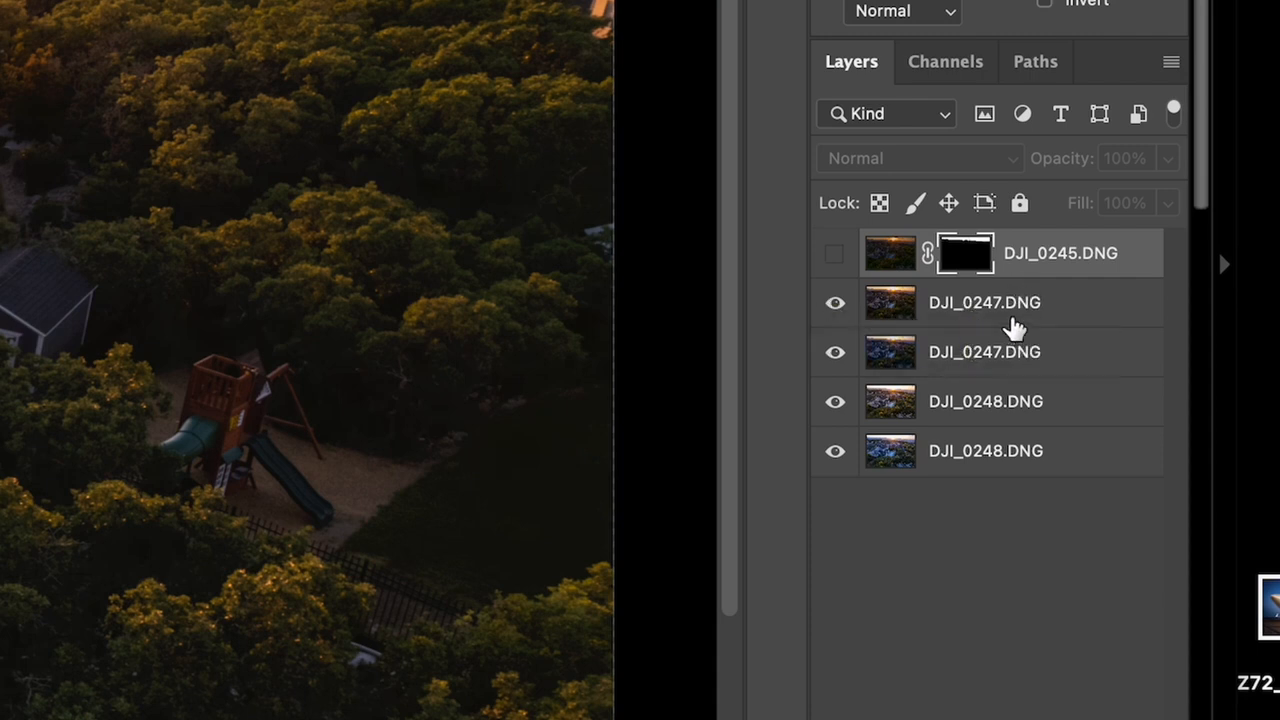
left_click(1010, 322)
left_click(1000, 362, "shift")
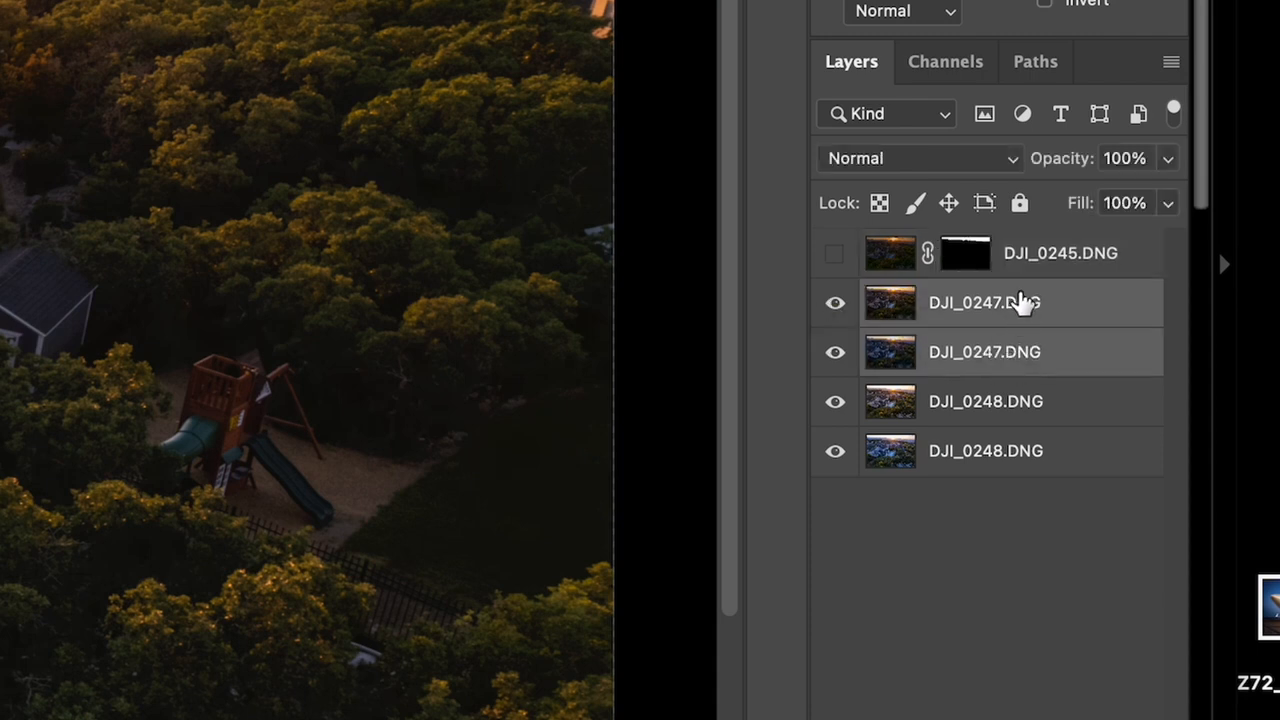
left_click_drag(1017, 300, 1020, 505)
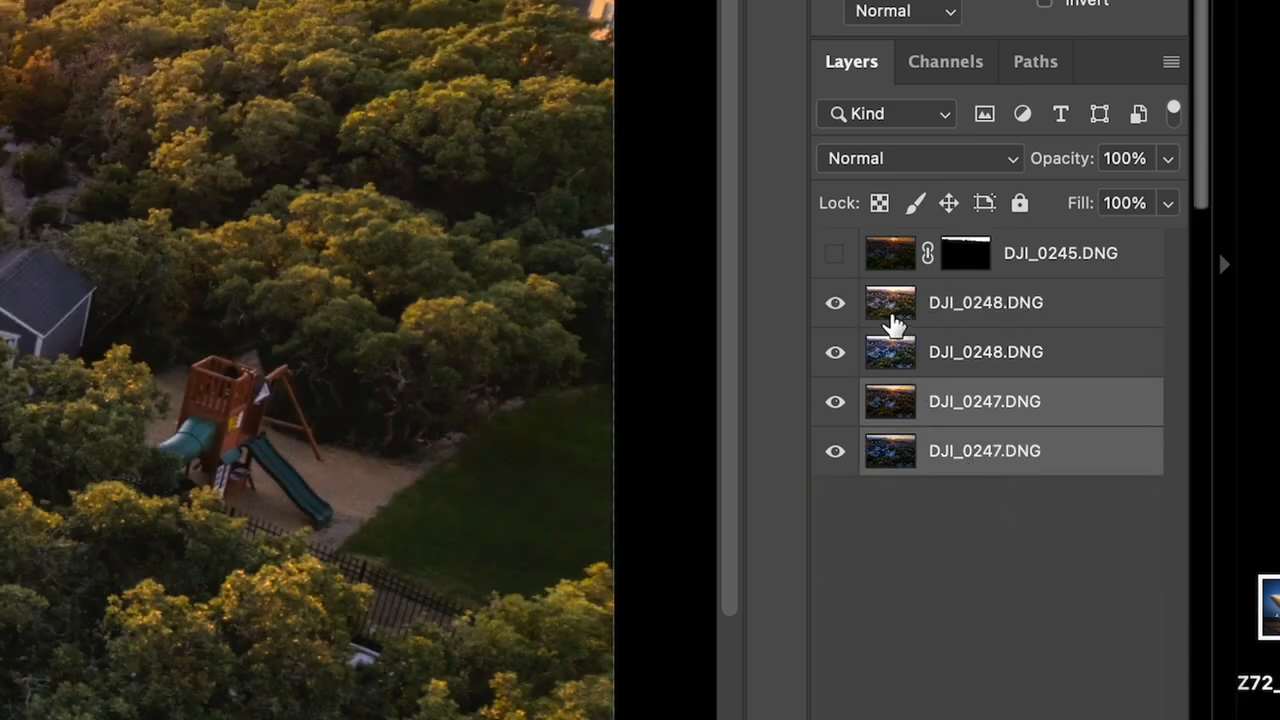
Compare the warm and cool DJI_0248.DNG and DJI_0247.DNG layers by switching their visibility, then show all layers including DJI_0245.DNG
left_click(893, 322)
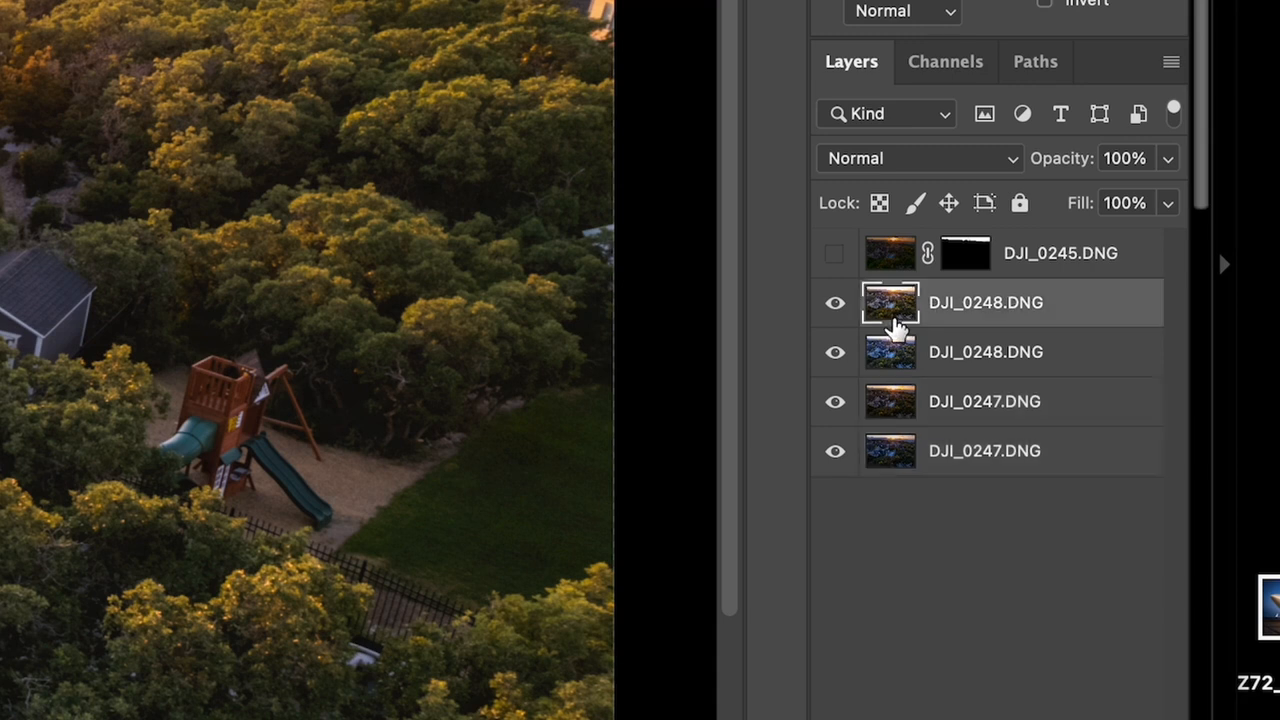
left_click(835, 303)
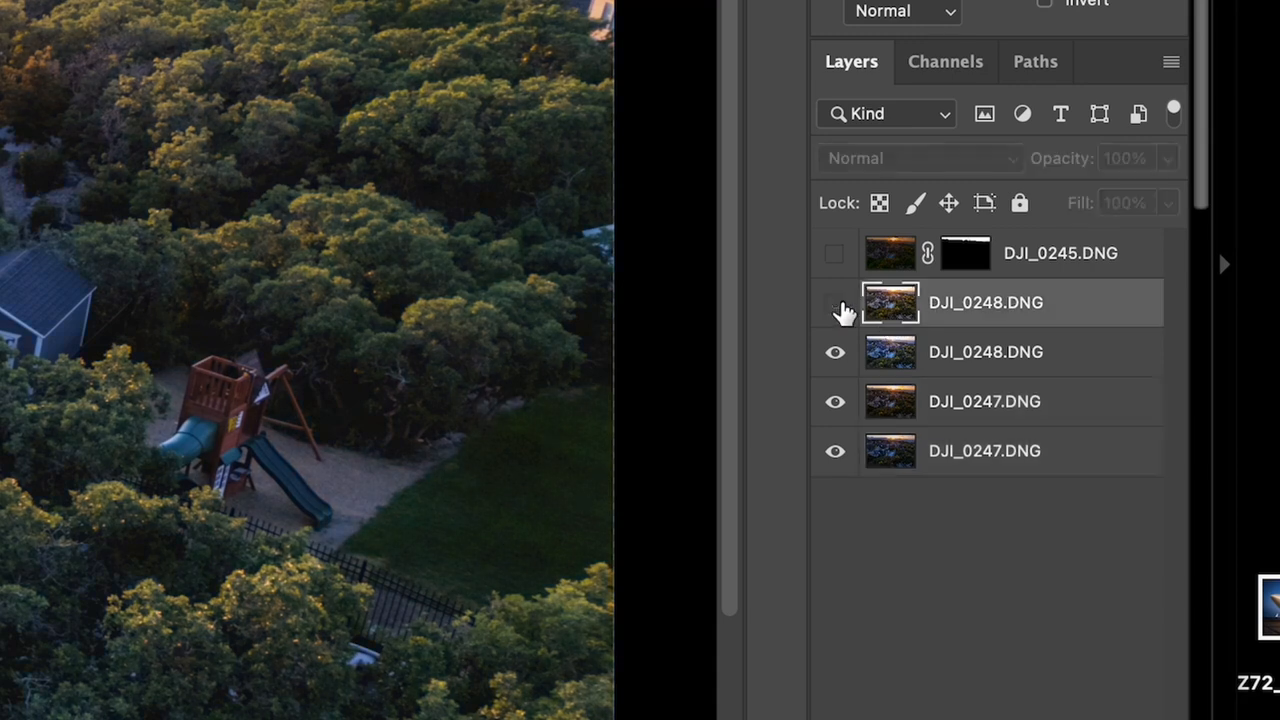
left_click(837, 304)
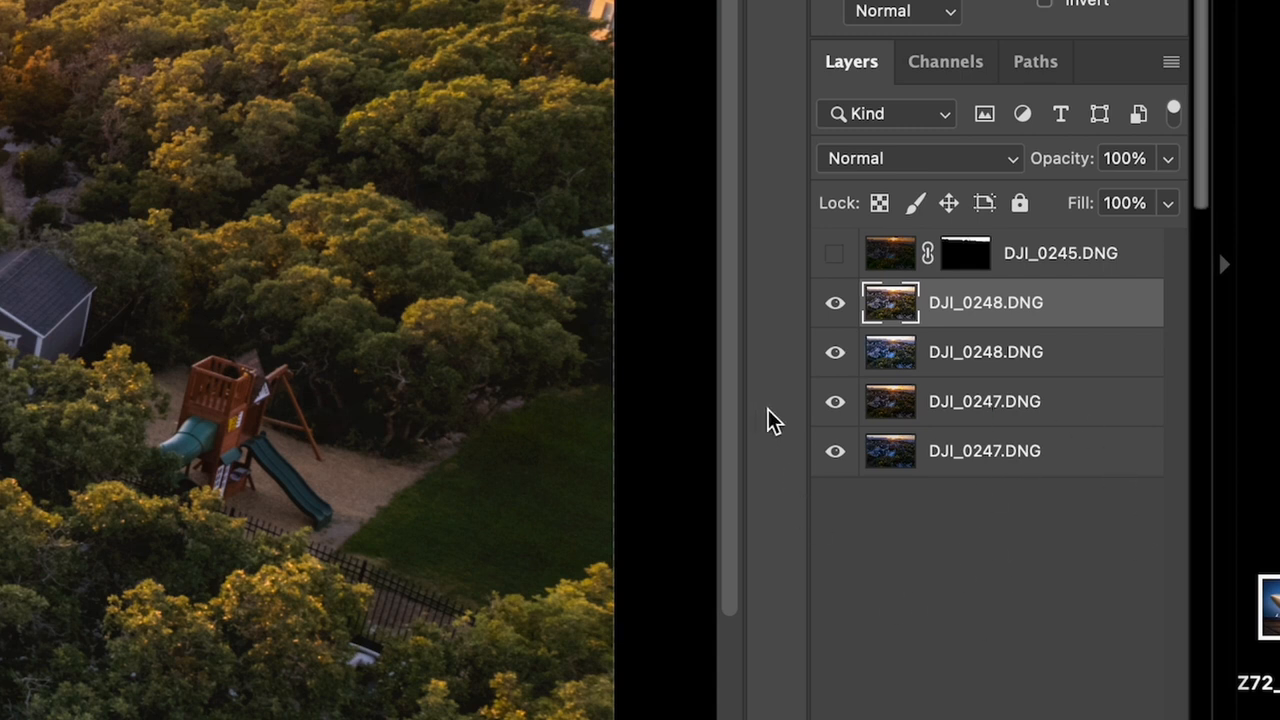
left_click_drag(838, 306, 837, 414)
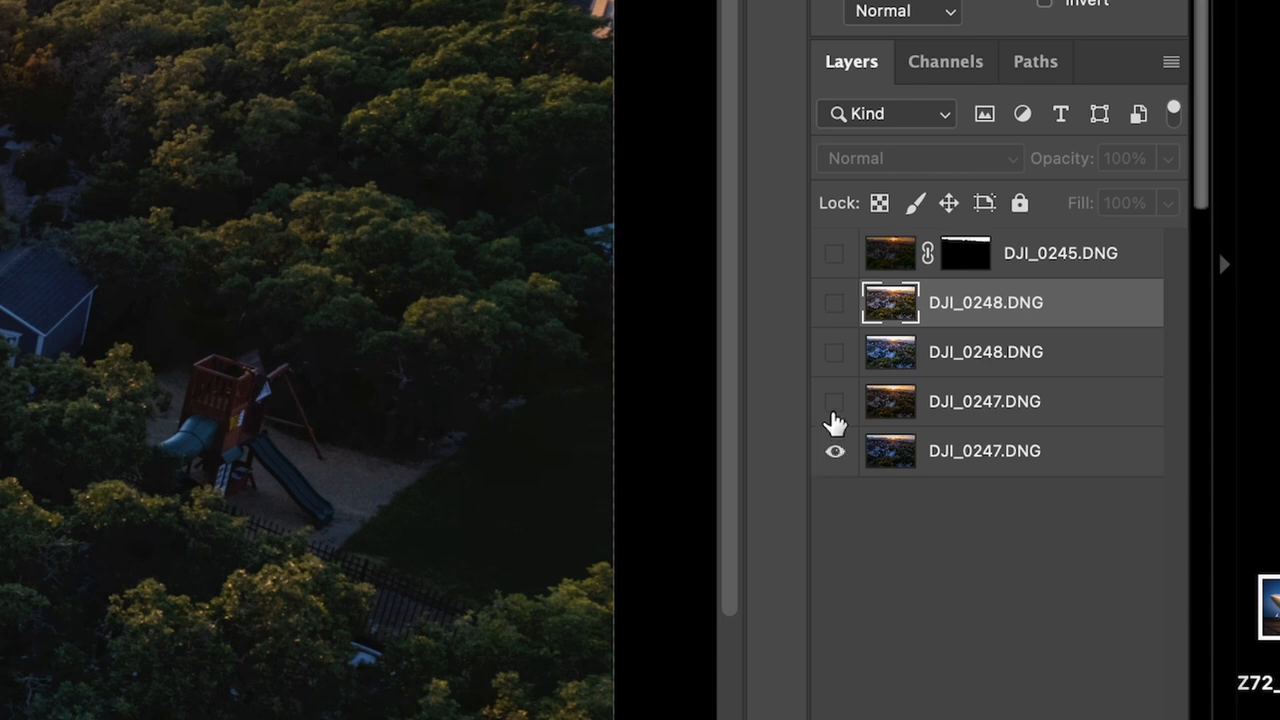
left_click(834, 352)
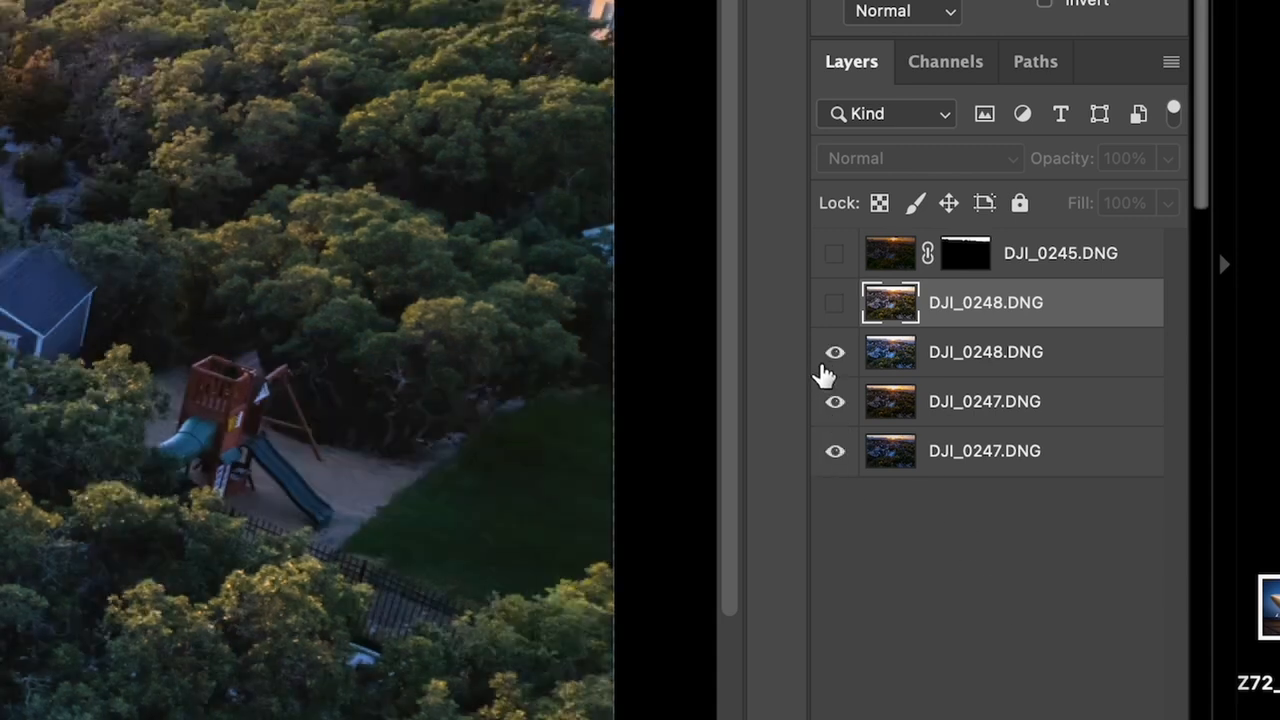
left_click(834, 302)
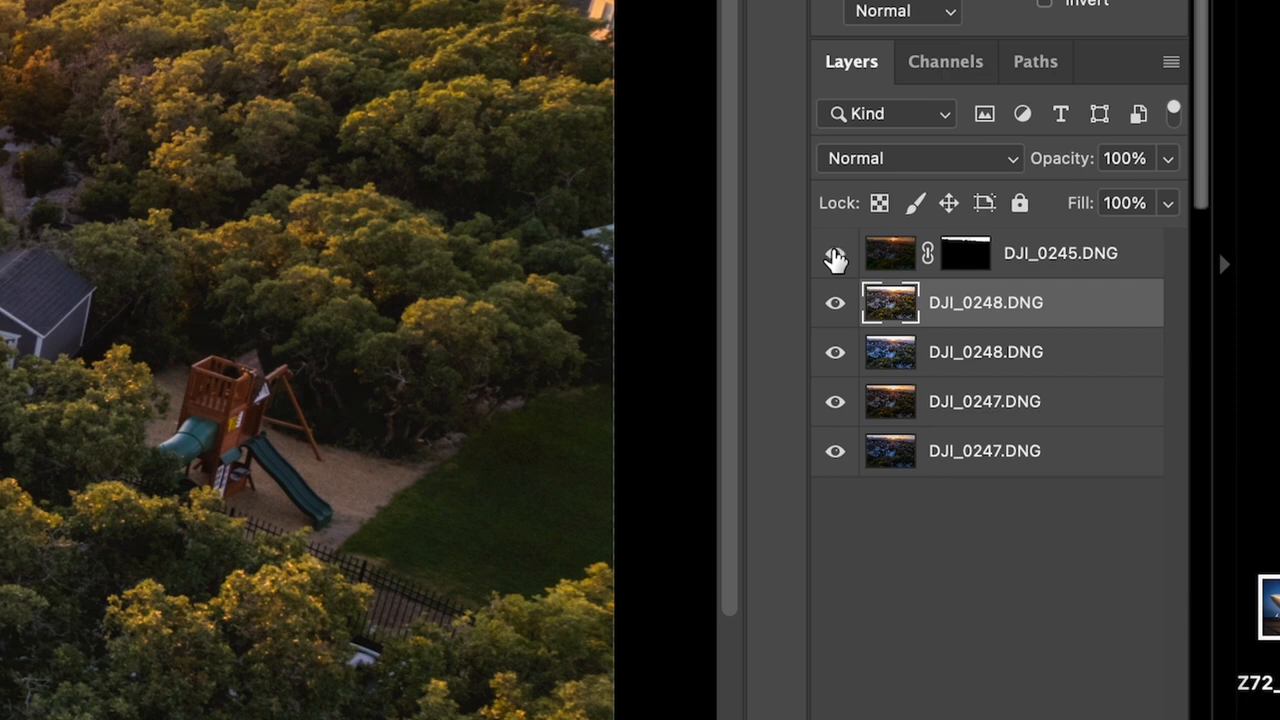
left_click(835, 256)
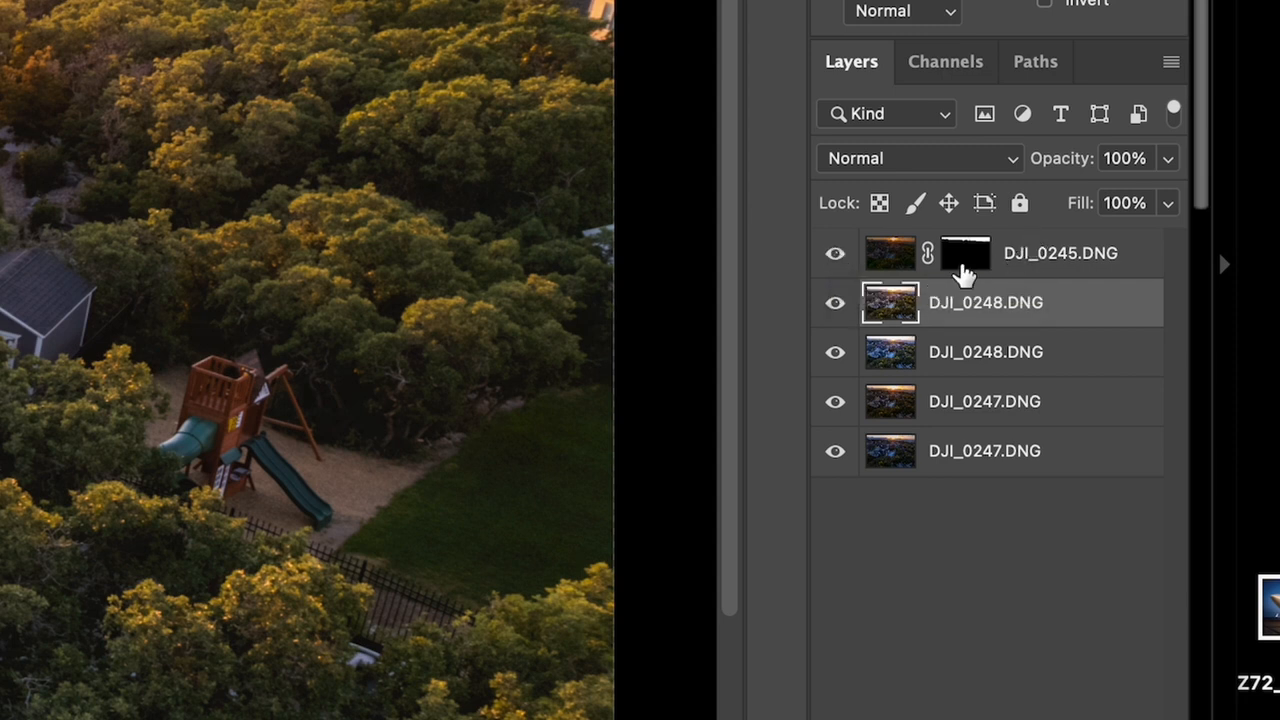
Align all five layers with the DJI_0245.DNG layer's sky mask temporarily disabled, and re-enable the mask
left_click(965, 268, "shift")
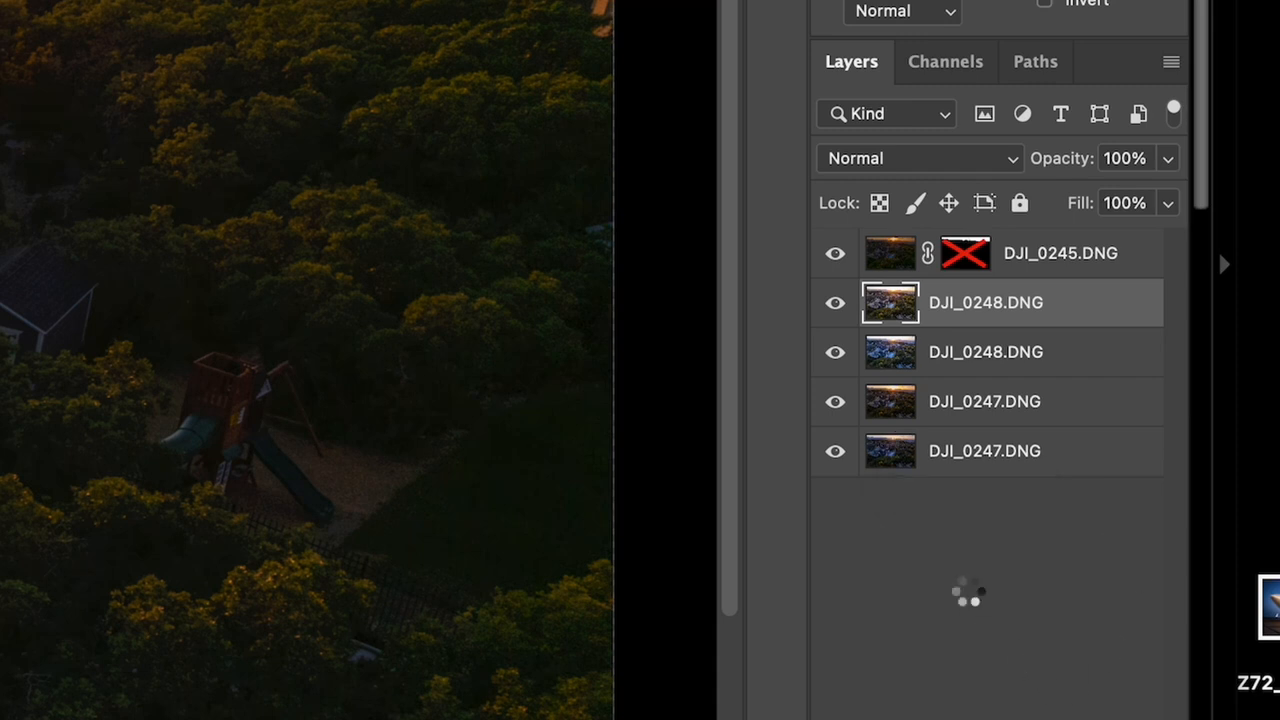
key("alt+super+a")
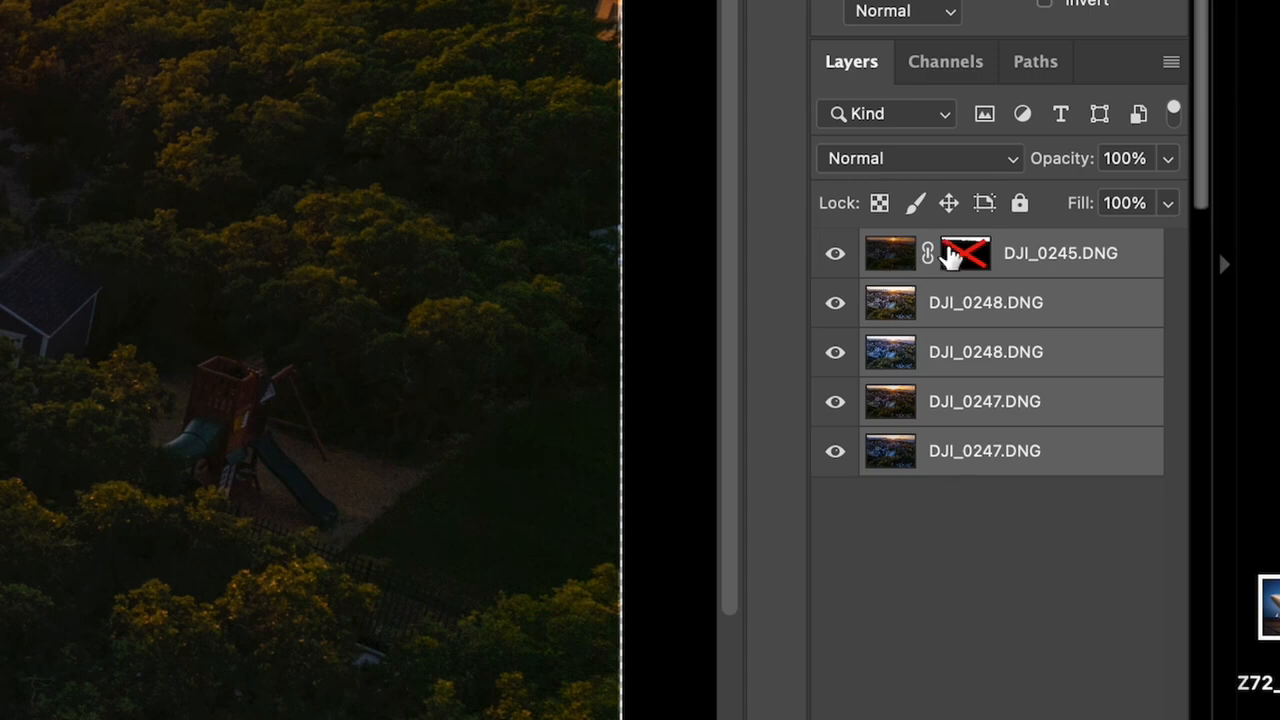
left_click(950, 255, "shift")
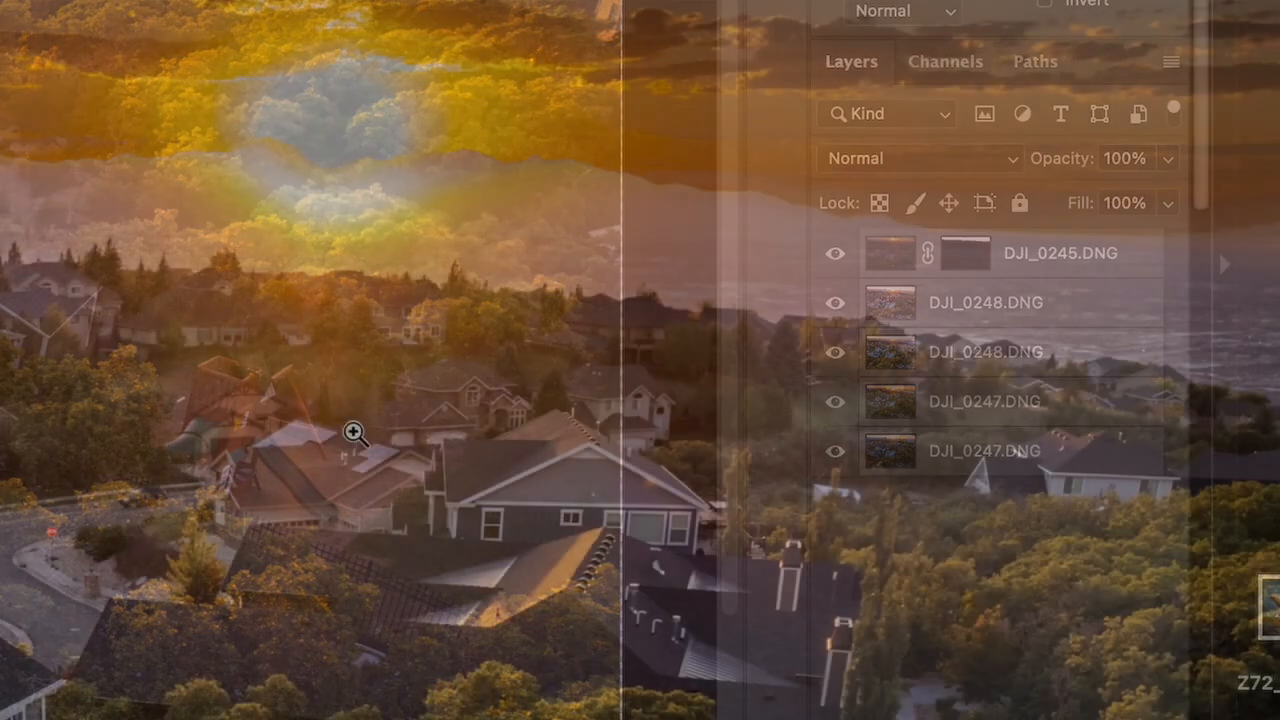
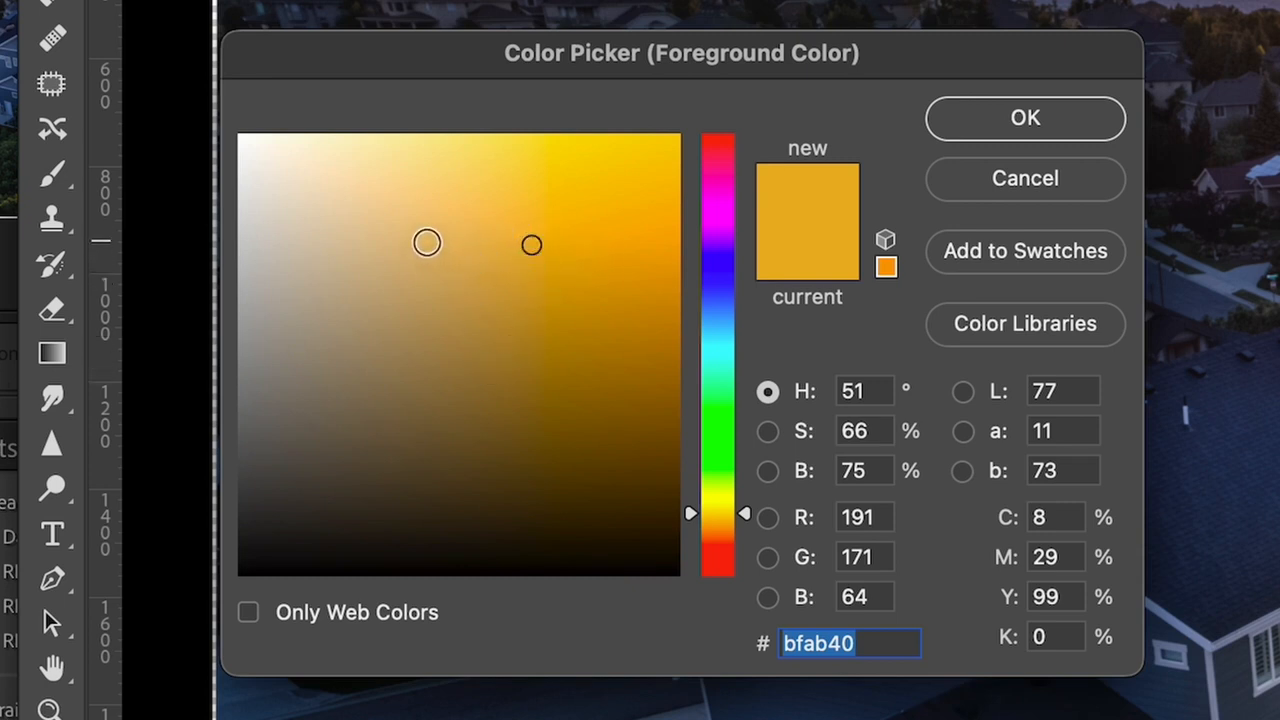
Set the foreground colour to pale tan bfb99a and shrink the brush for working on the sun's glow
left_click(428, 243)
left_click(1029, 125)
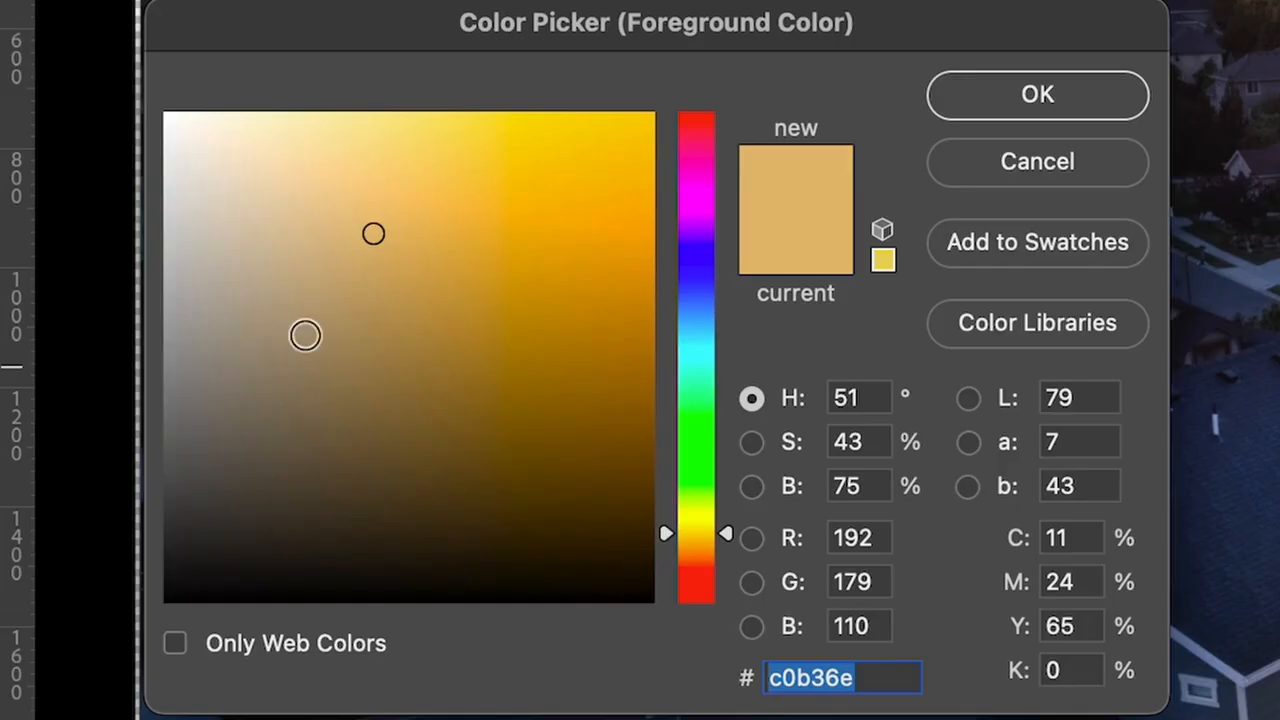
left_click(257, 234)
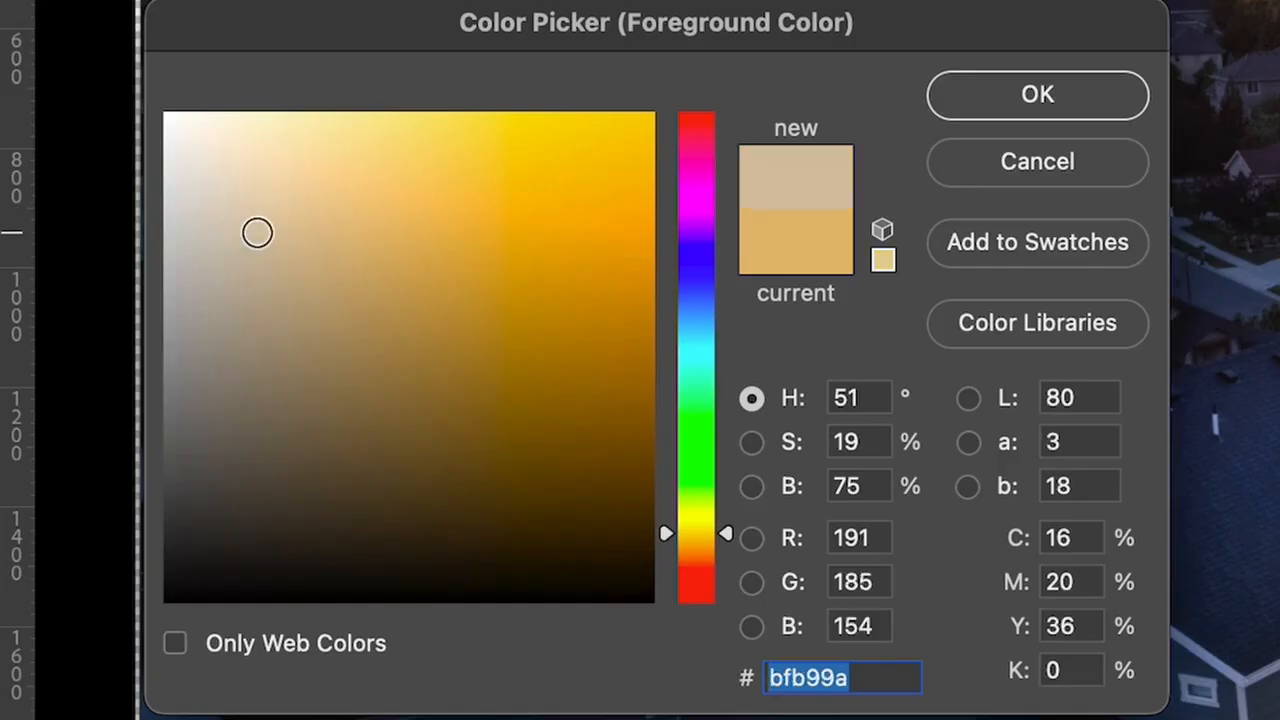
left_click(1079, 105)
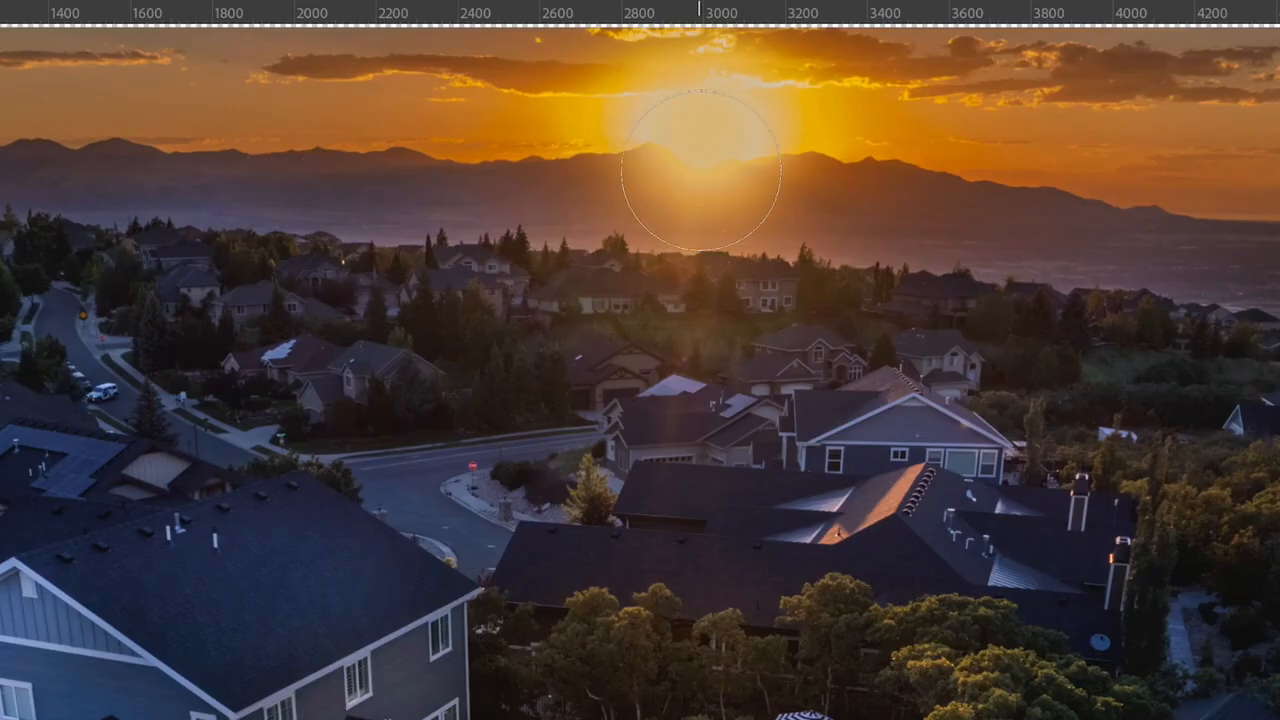
key("bracketleft")
key("bracketleft")
key("bracketleft")
key("bracketleft")
key("bracketleft")
key("bracketright")
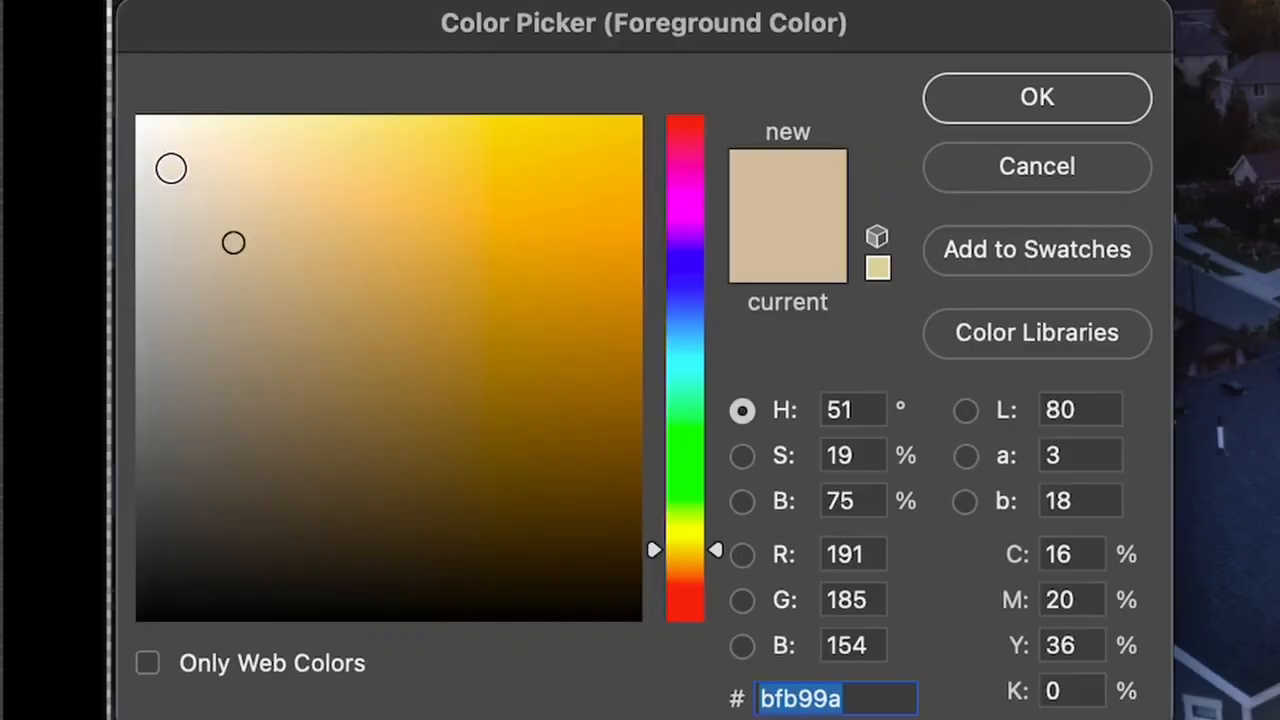
Choose a near-white foreground colour and paint over the centre of the sun with a smaller brush
left_click(171, 168)
left_click(1012, 100)
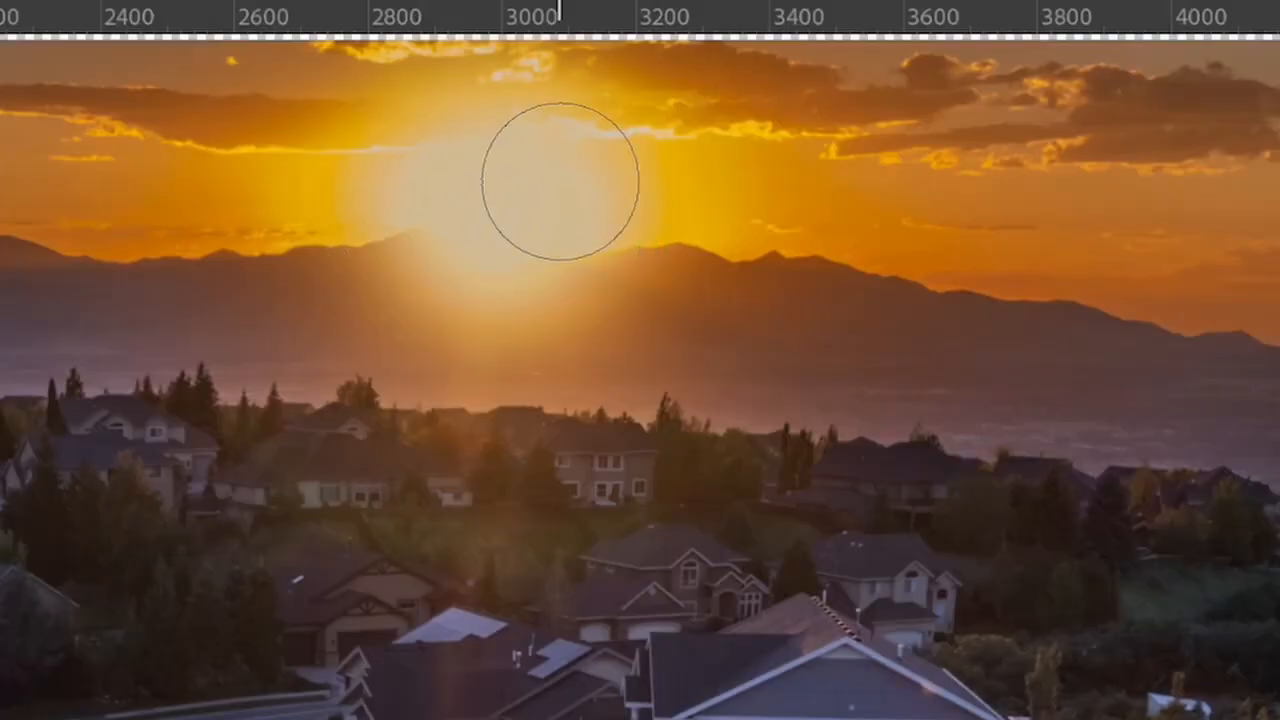
key("bracketleft")
key("bracketleft")
key("bracketleft")
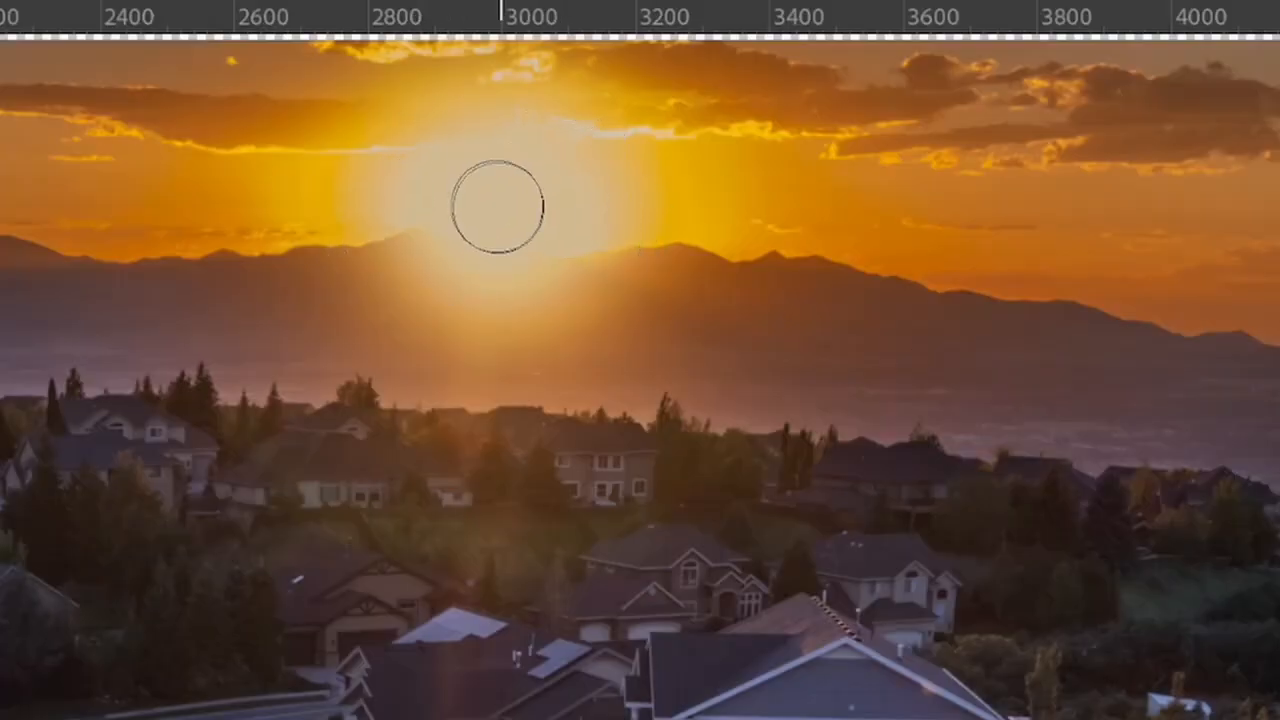
left_click_drag(497, 206, 462, 207)
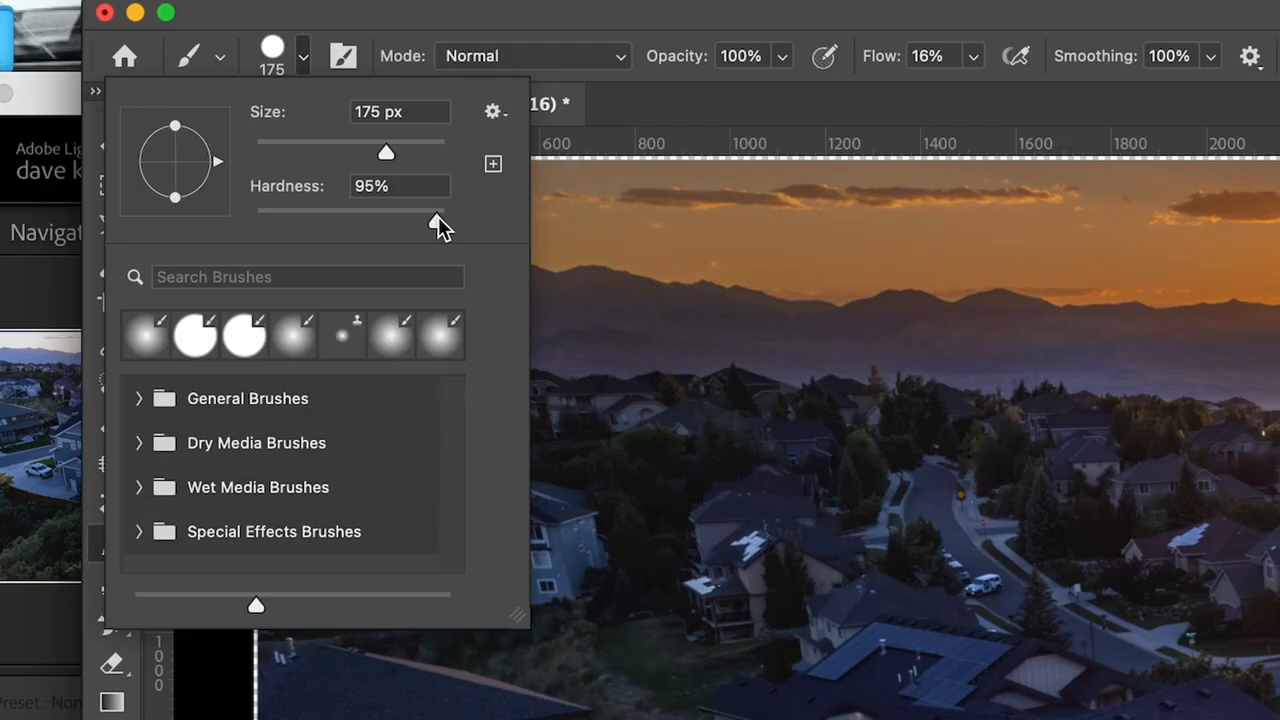
Try painting a small, harder-edged sun disc in the centre of the glow with an adjusted brush hardness
left_click_drag(437, 219, 430, 219)
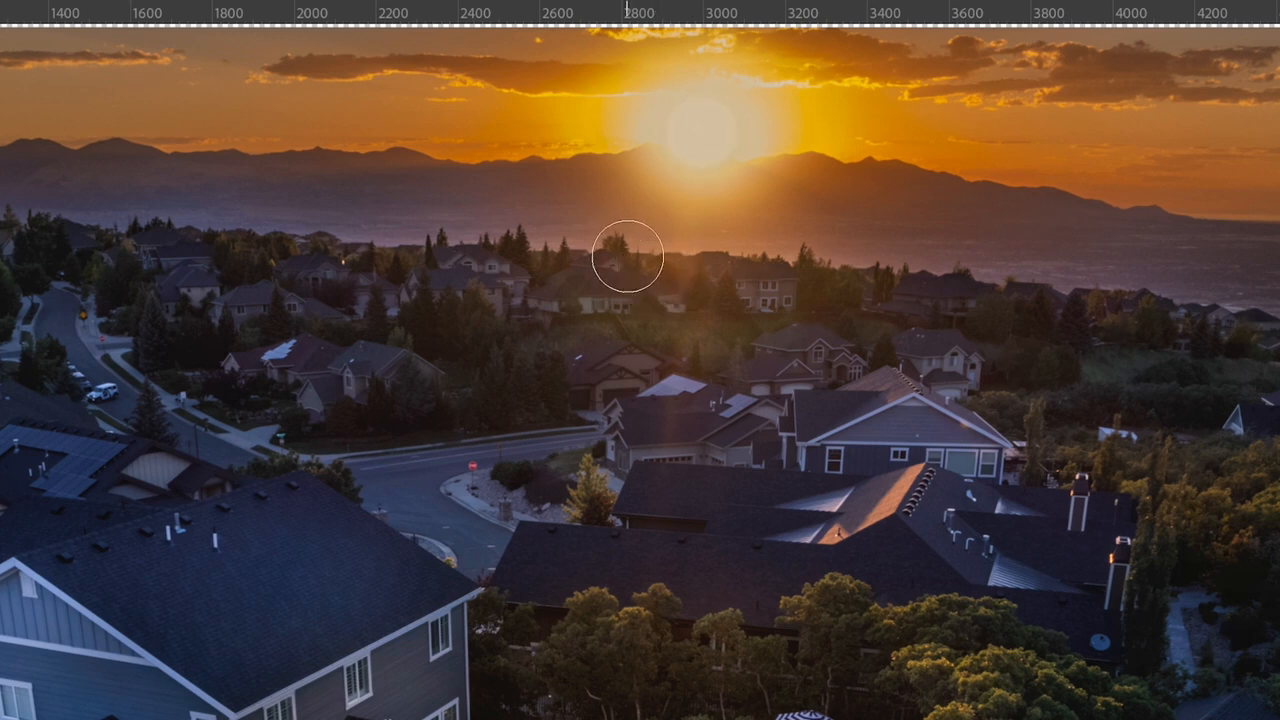
key("v")
key("b")
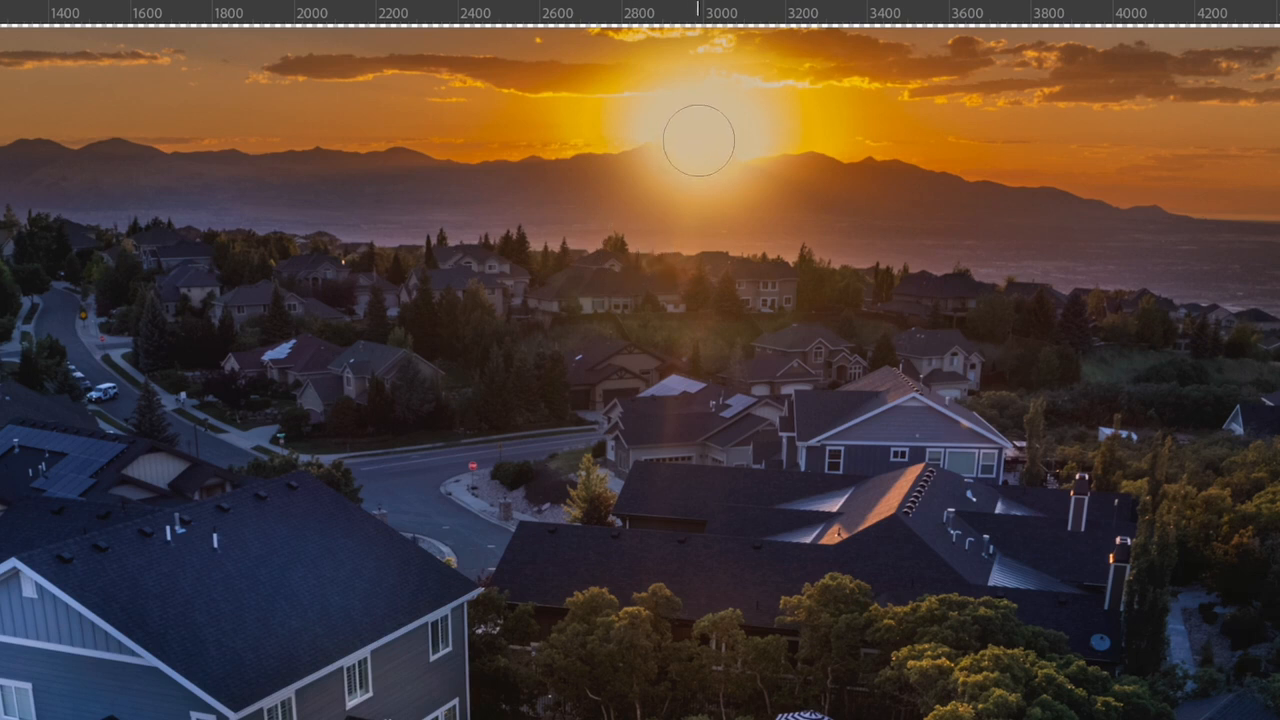
key("bracketleft")
key("bracketleft")
left_click(696, 133)
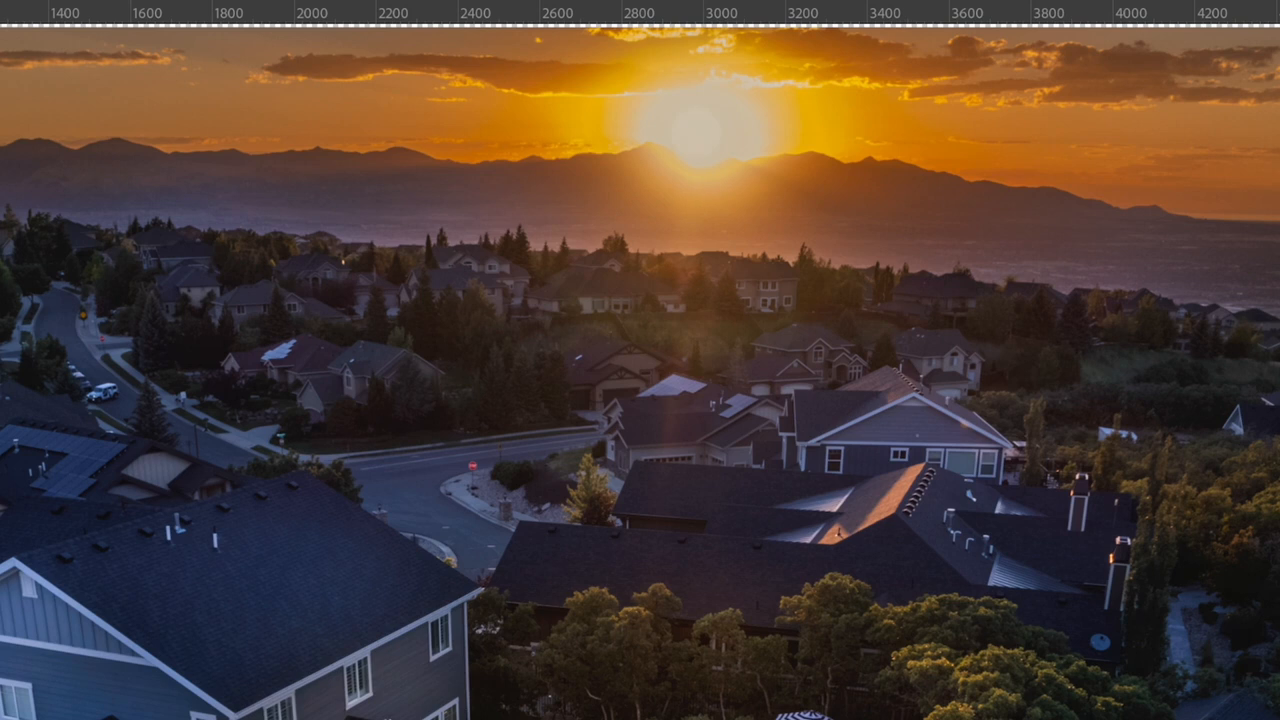
key("ctrl+z")
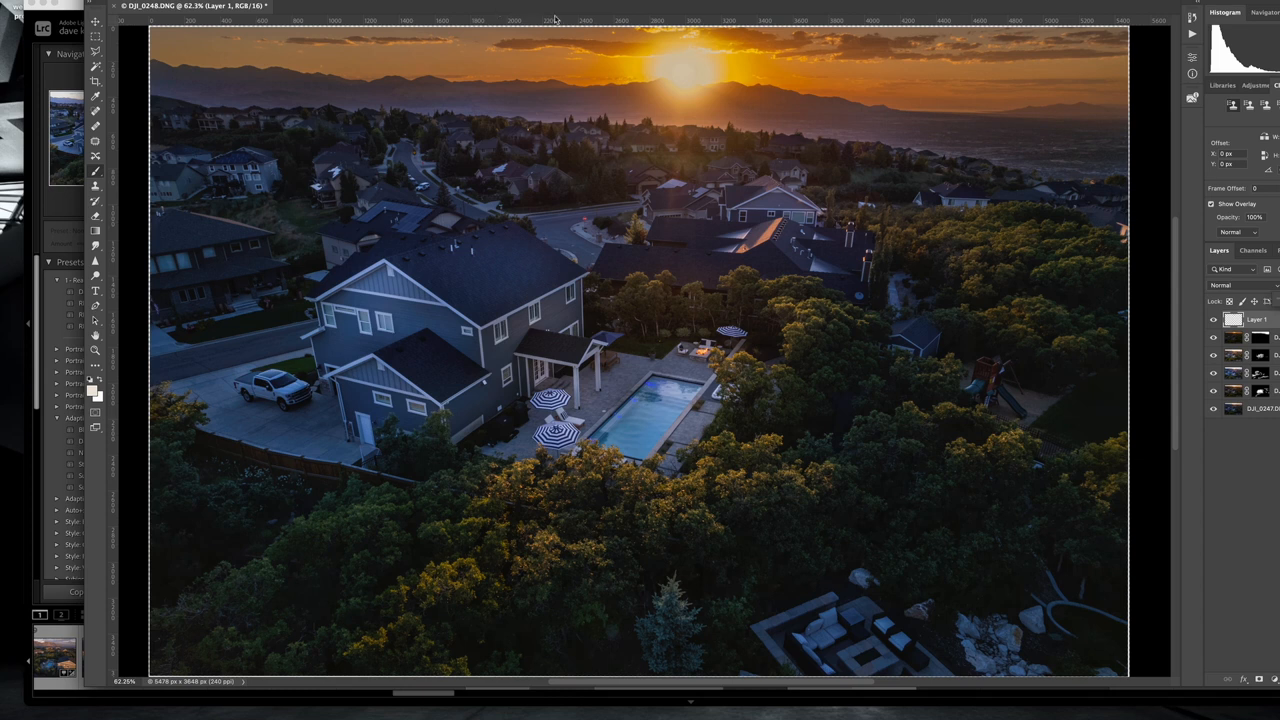
Save the composite and, in Lightroom Classic, set the shadows of DJI_0245-Edit-2.tif to +3 and lower its highlights
key("ctrl+s")
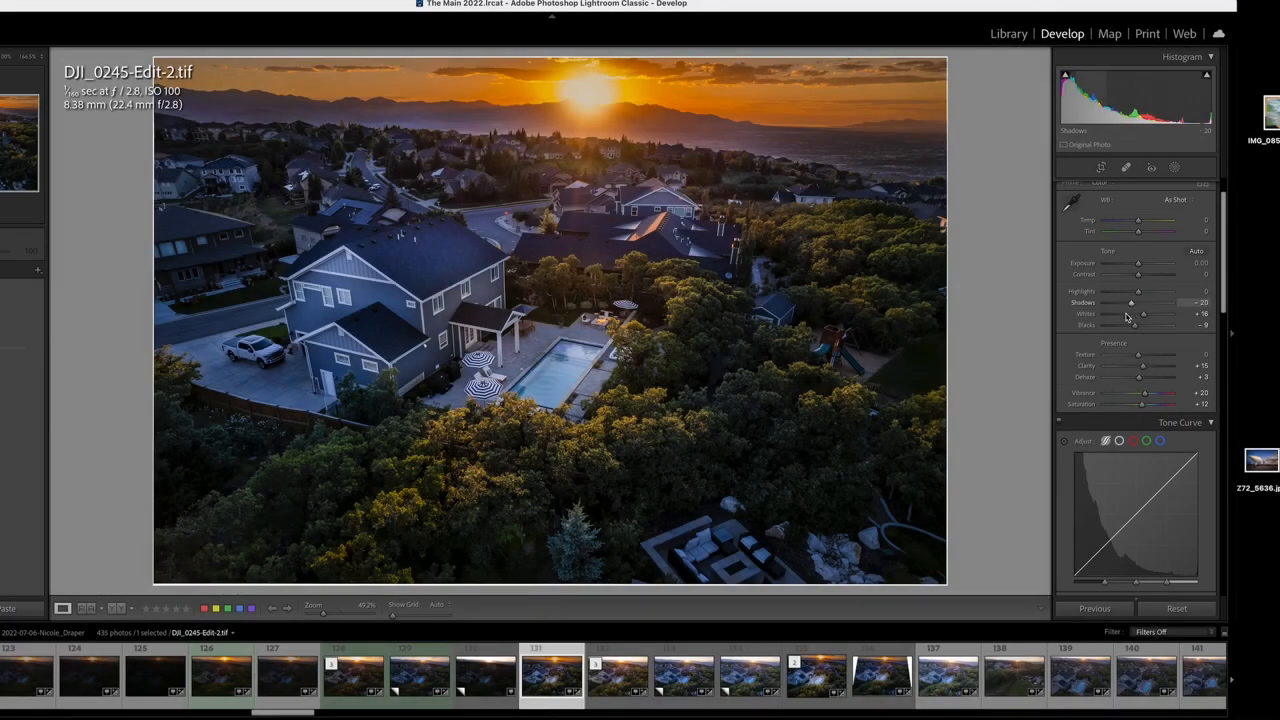
left_click_drag(1131, 303, 1138, 305)
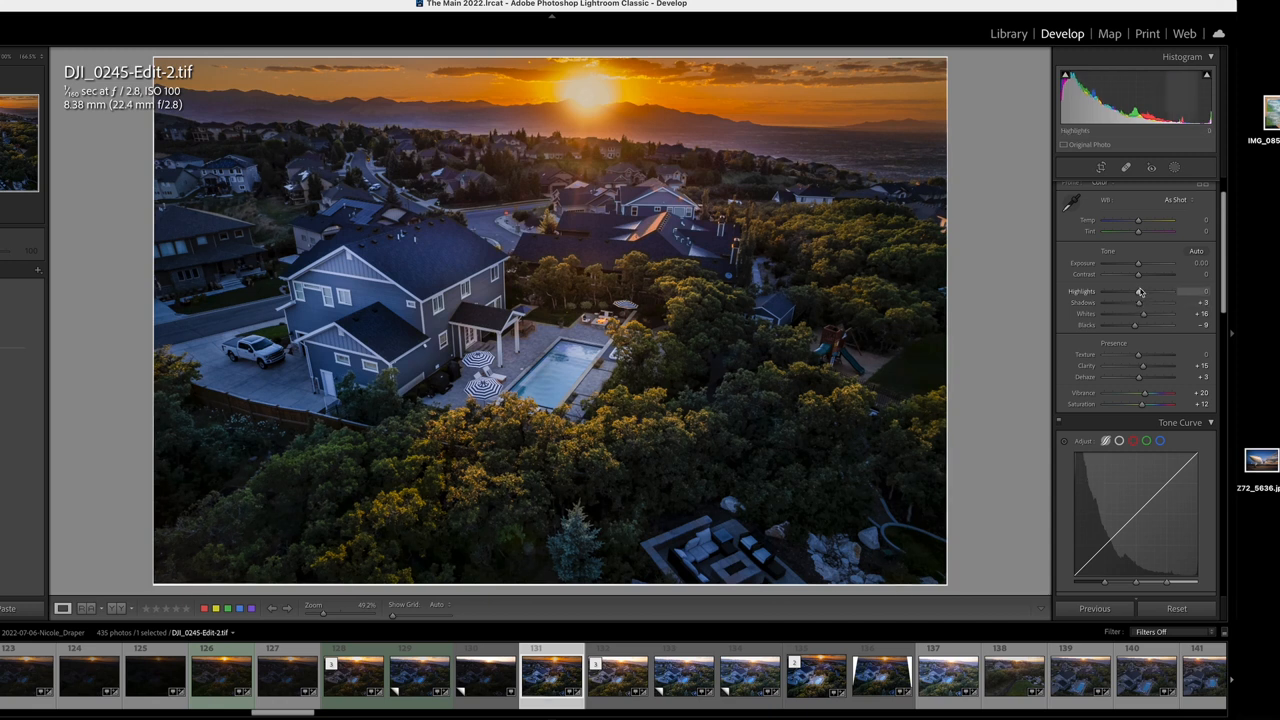
mouse_move(1138, 292)
left_mouse_down()
mouse_move(1158, 293)
mouse_move(1129, 296)
left_mouse_up()
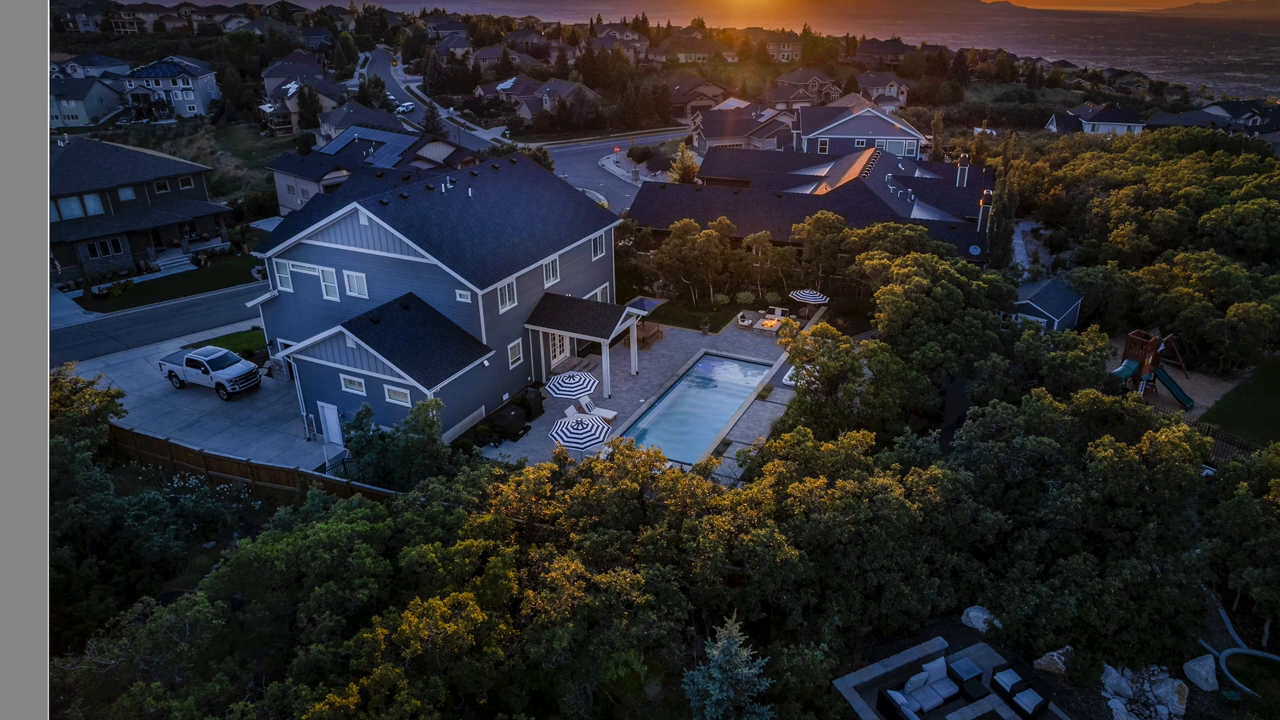
Send DJI_0245-Edit-2.tif from Lightroom Classic to Adobe Photoshop 2022 with the Edit Original option
right_click(684, 440)
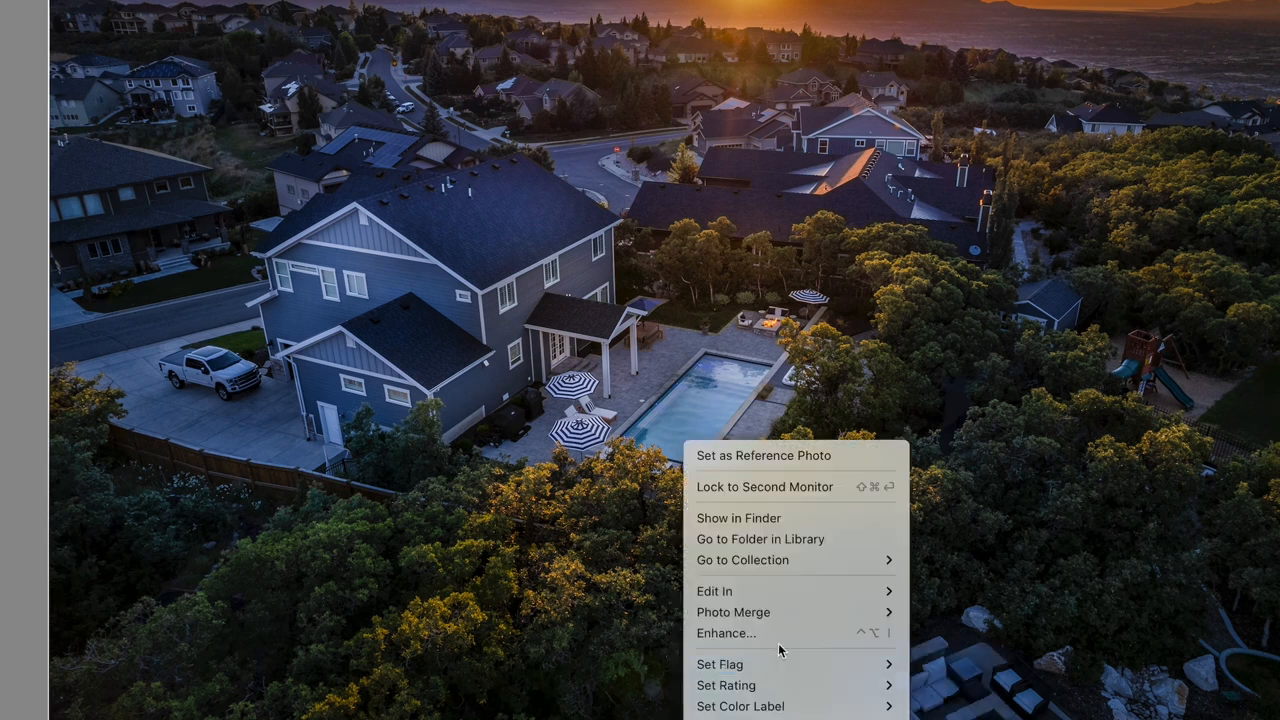
mouse_move(784, 592)
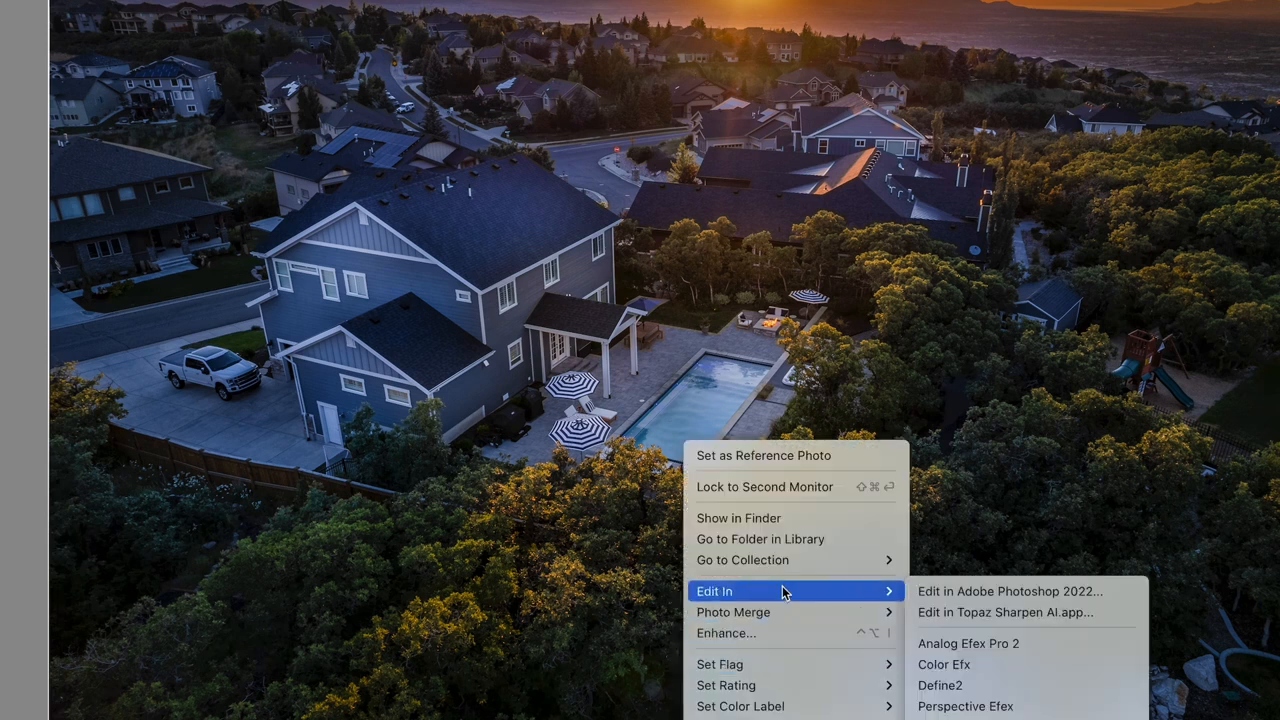
left_click(1007, 592)
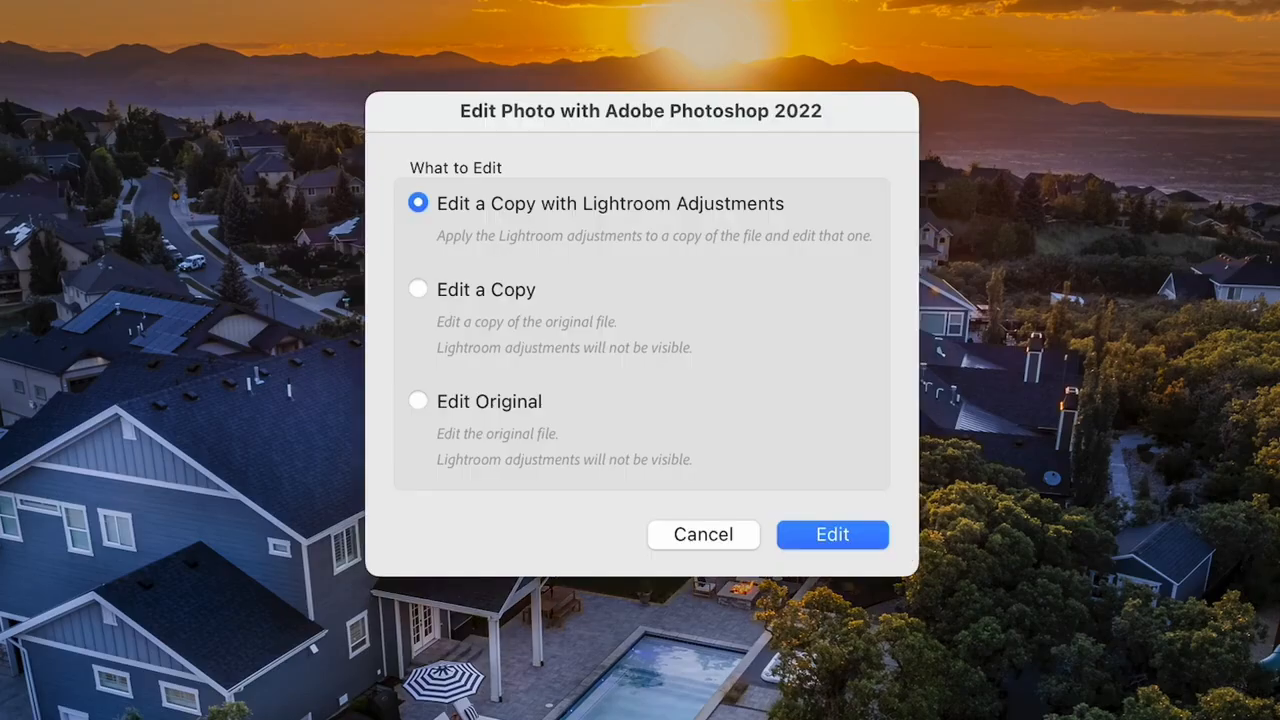
left_click(481, 408)
left_click(831, 534)
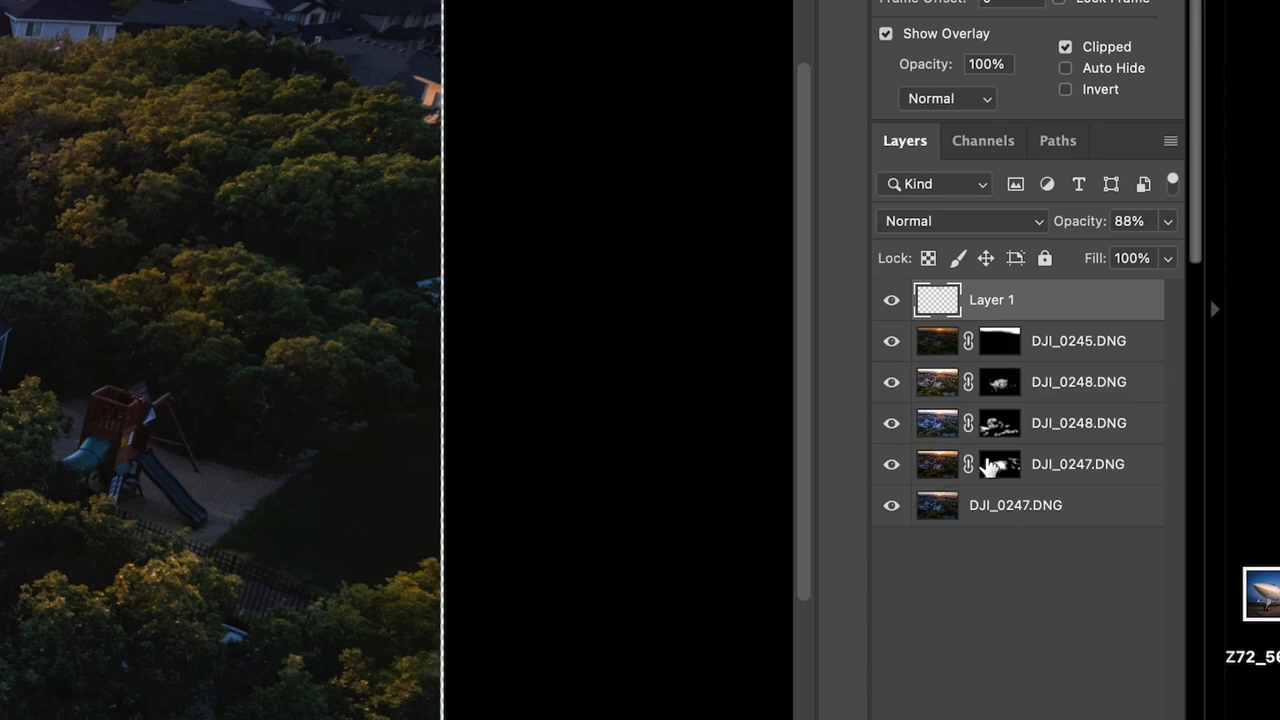
Check the effect of the cool DJI_0248.DNG layer, touch up its layer mask with the brush, and save the file
left_click(887, 430)
left_click(887, 430)
left_click(997, 428)
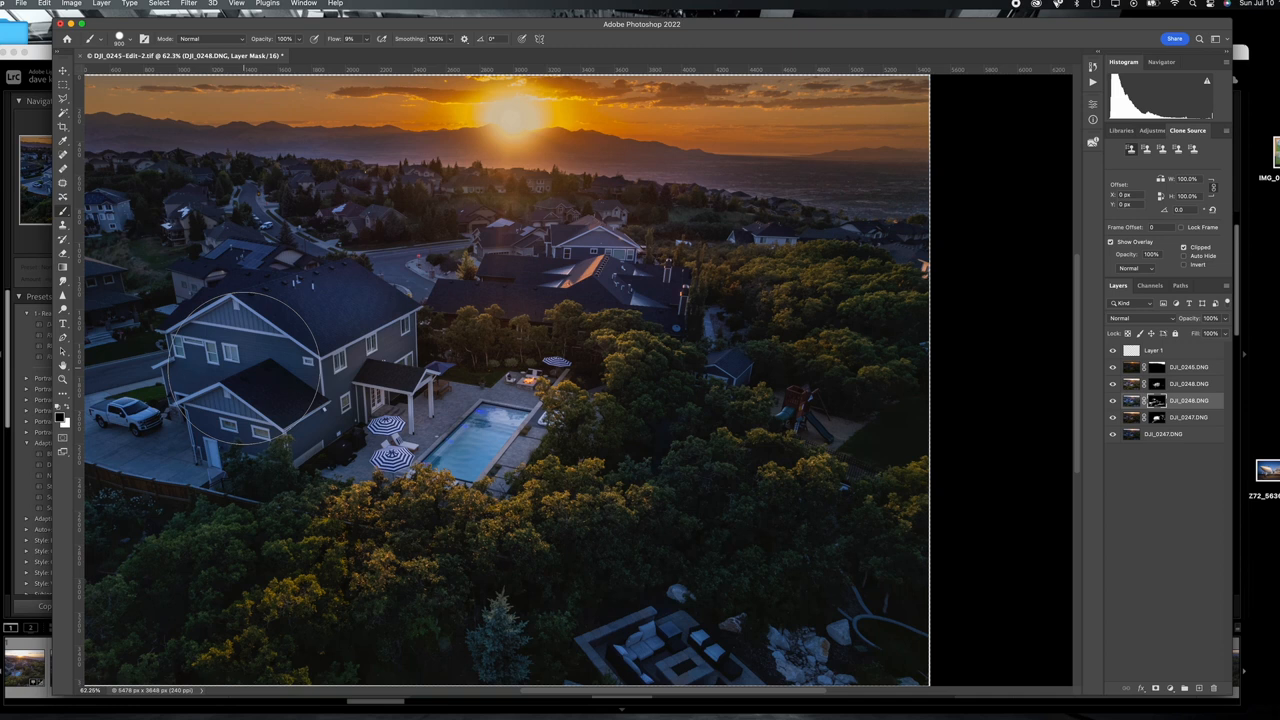
key("super+s")
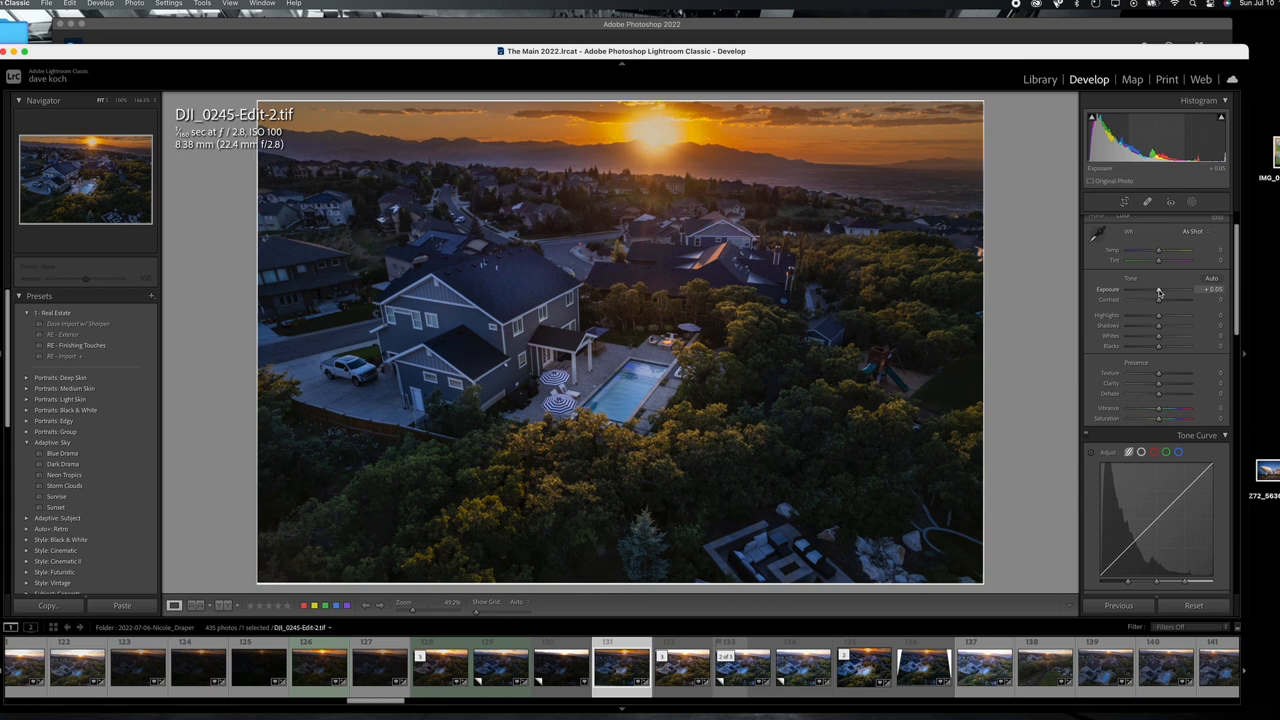
Set the photo's exposure to +0.65, highlights to -26, shadows to -28, blacks to -17 and vibrance to +19
left_click_drag(1159, 292, 1162, 292)
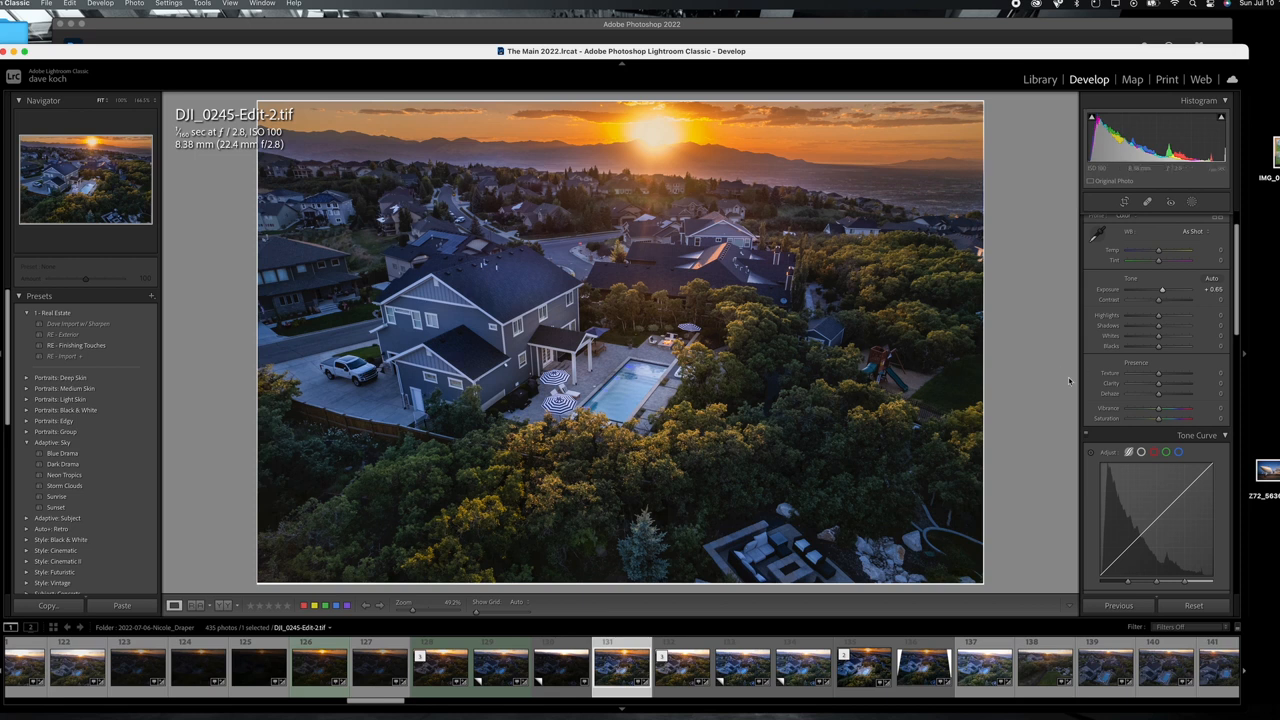
scroll(1173, 328, "up", 1)
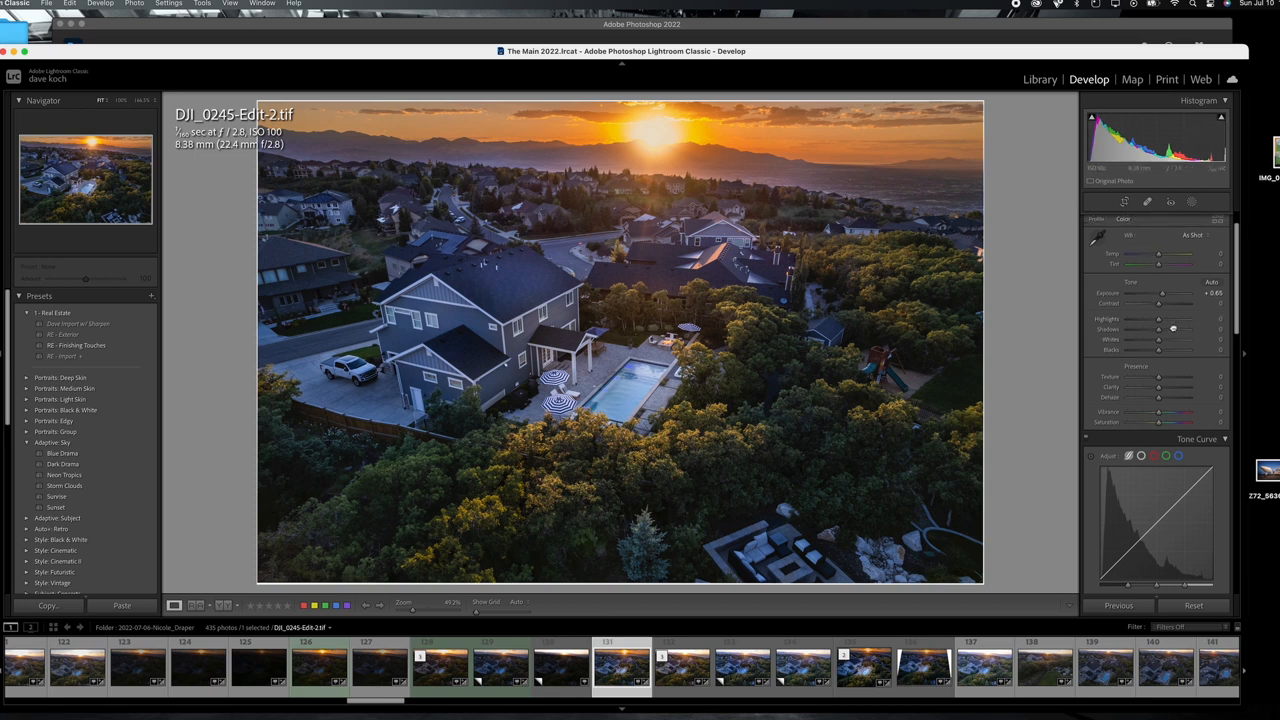
left_click_drag(1160, 329, 1153, 332)
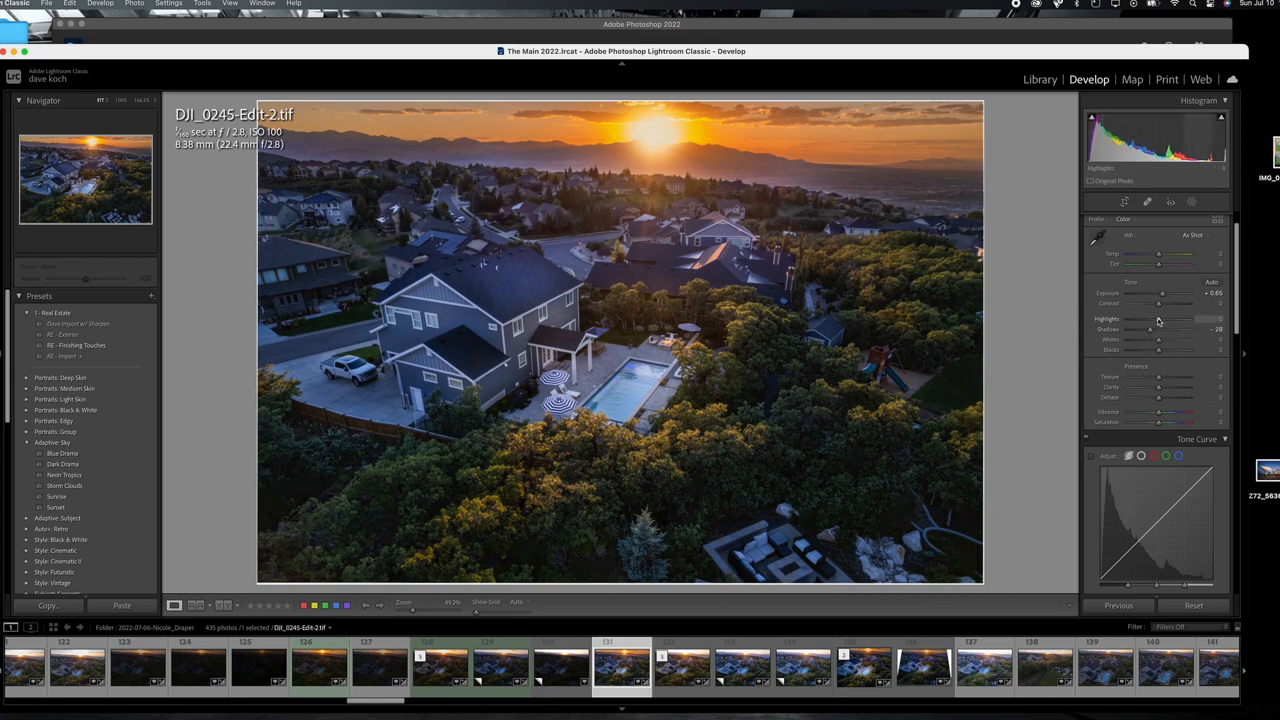
mouse_move(1162, 320)
left_mouse_down()
mouse_move(1180, 320)
mouse_move(1143, 320)
left_mouse_up()
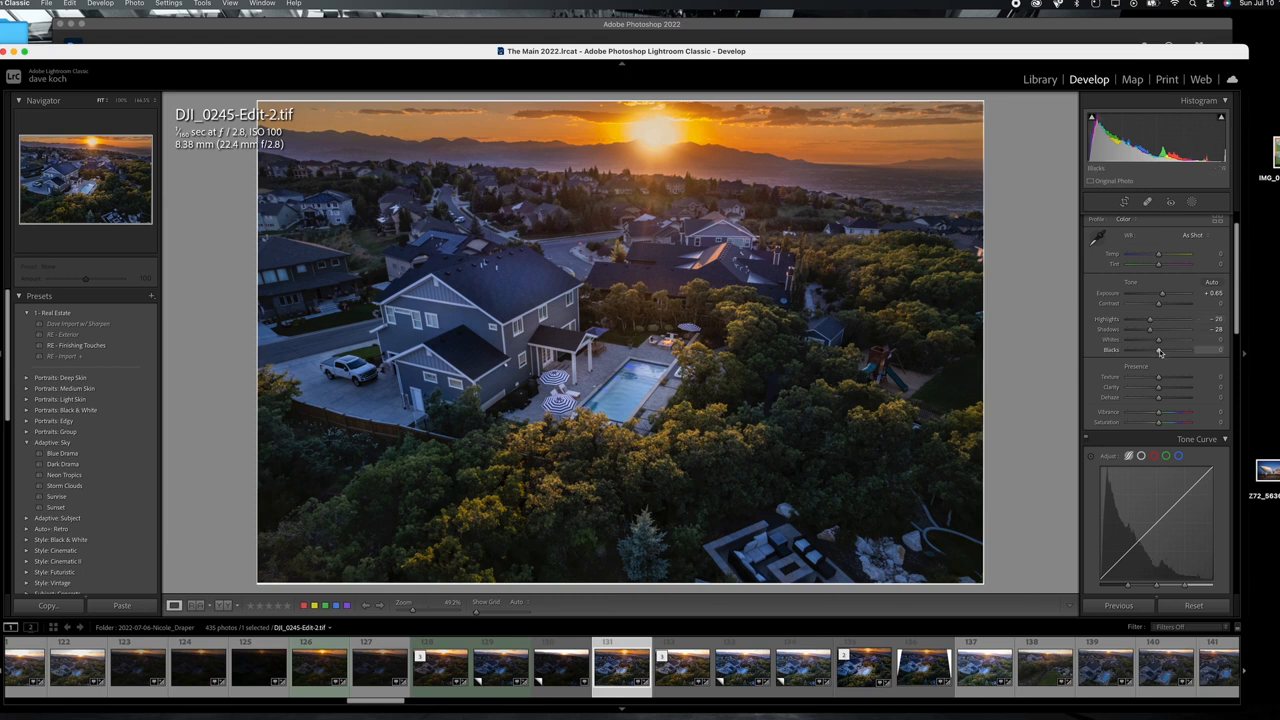
left_click_drag(1158, 350, 1149, 352)
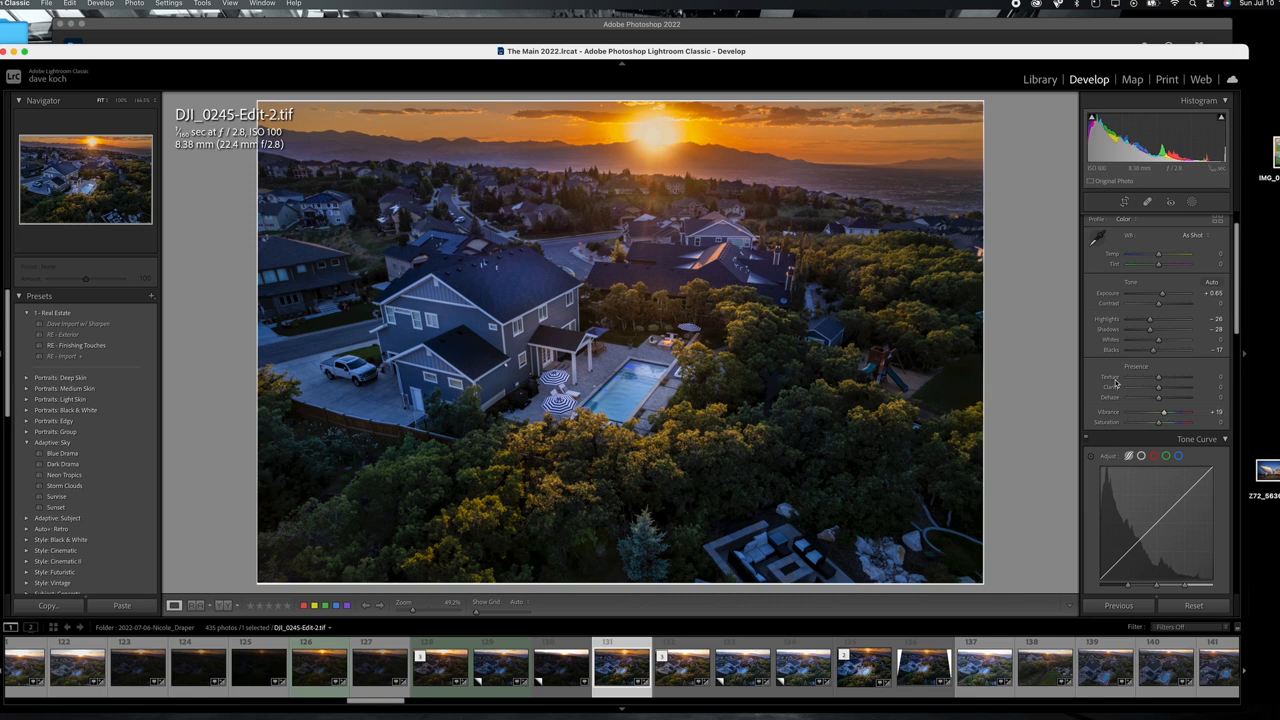
Straighten the perspective with Guided Upright, placing vertical guides at the playset and along the house's outer corner by the driveway
scroll(1137, 370, "down", 10)
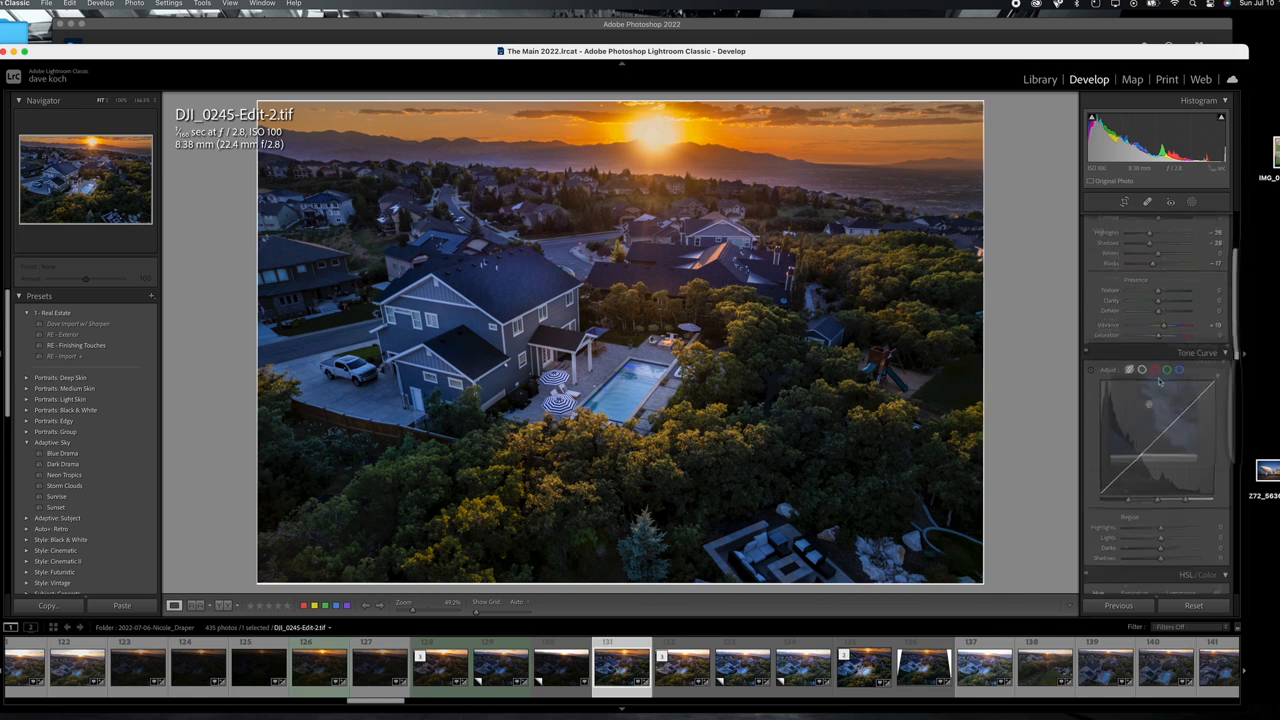
scroll(1151, 407, "down", 8)
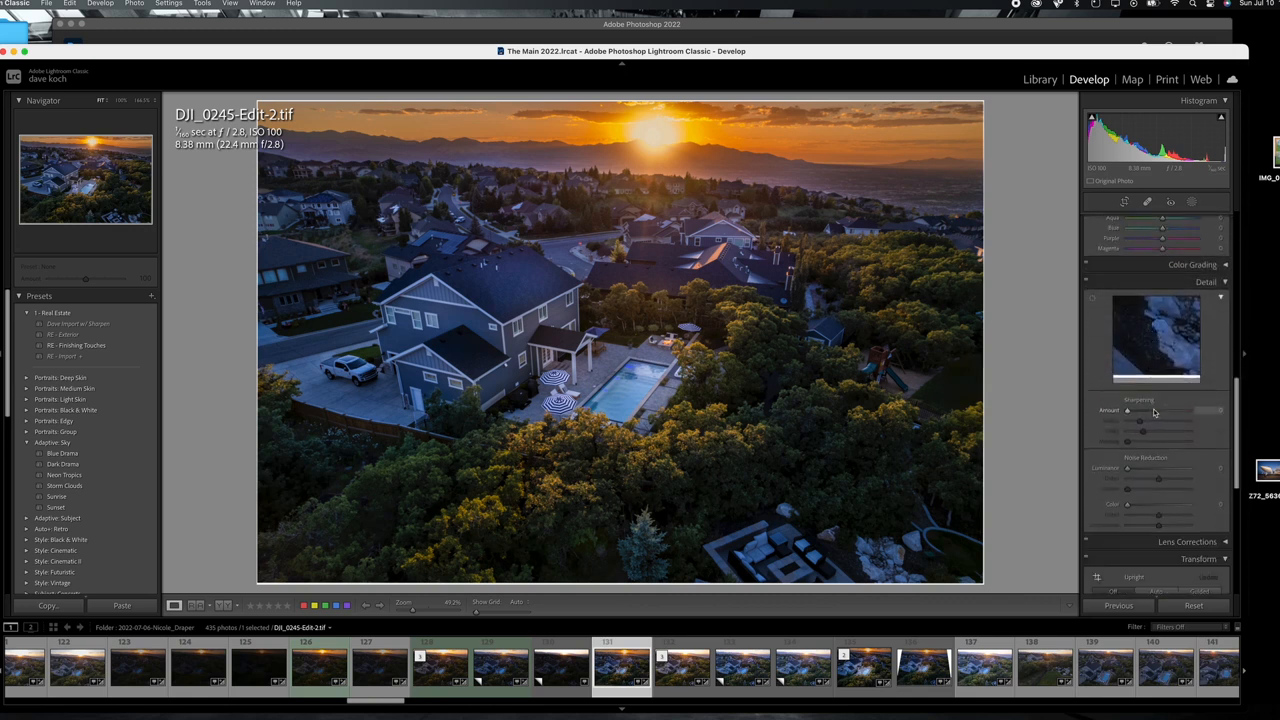
left_click(1199, 395)
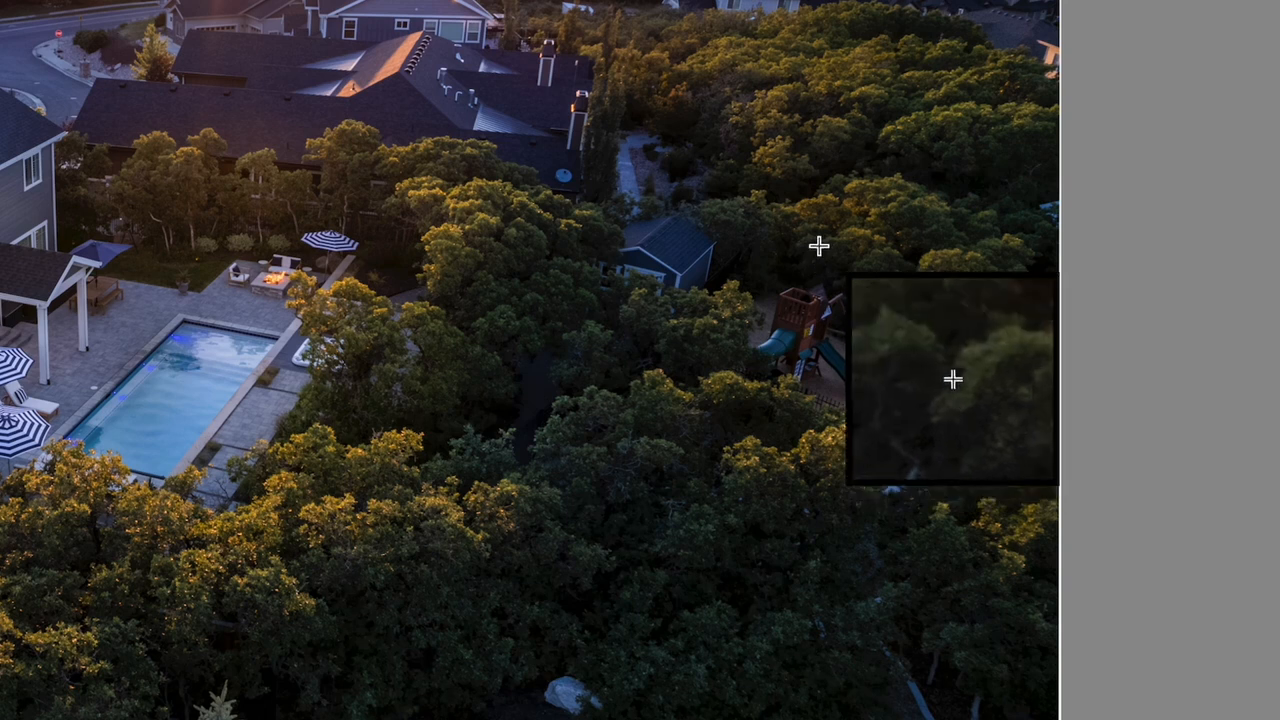
left_click_drag(819, 245, 782, 414)
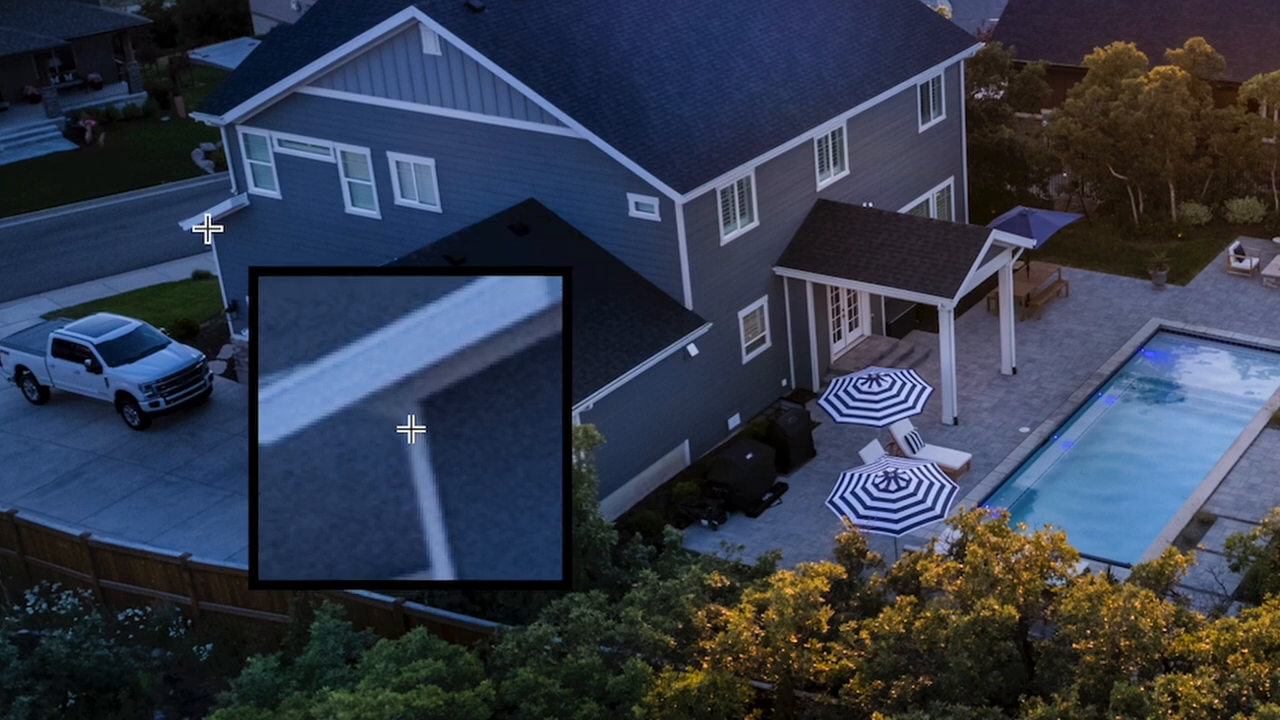
left_click_drag(207, 228, 229, 330)
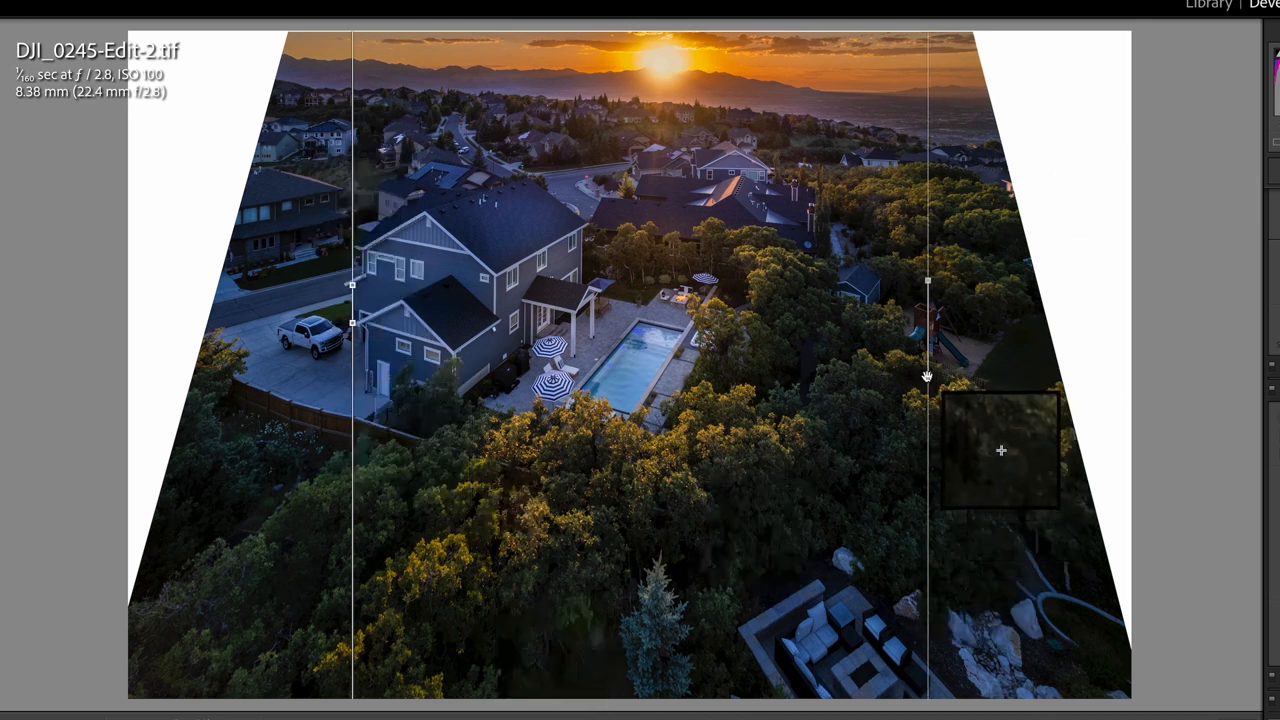
Adjust the vertical Upright guides at the playset and house corner, and level the photo with a horizontal guide along the distant valley
left_click_drag(926, 376, 933, 375)
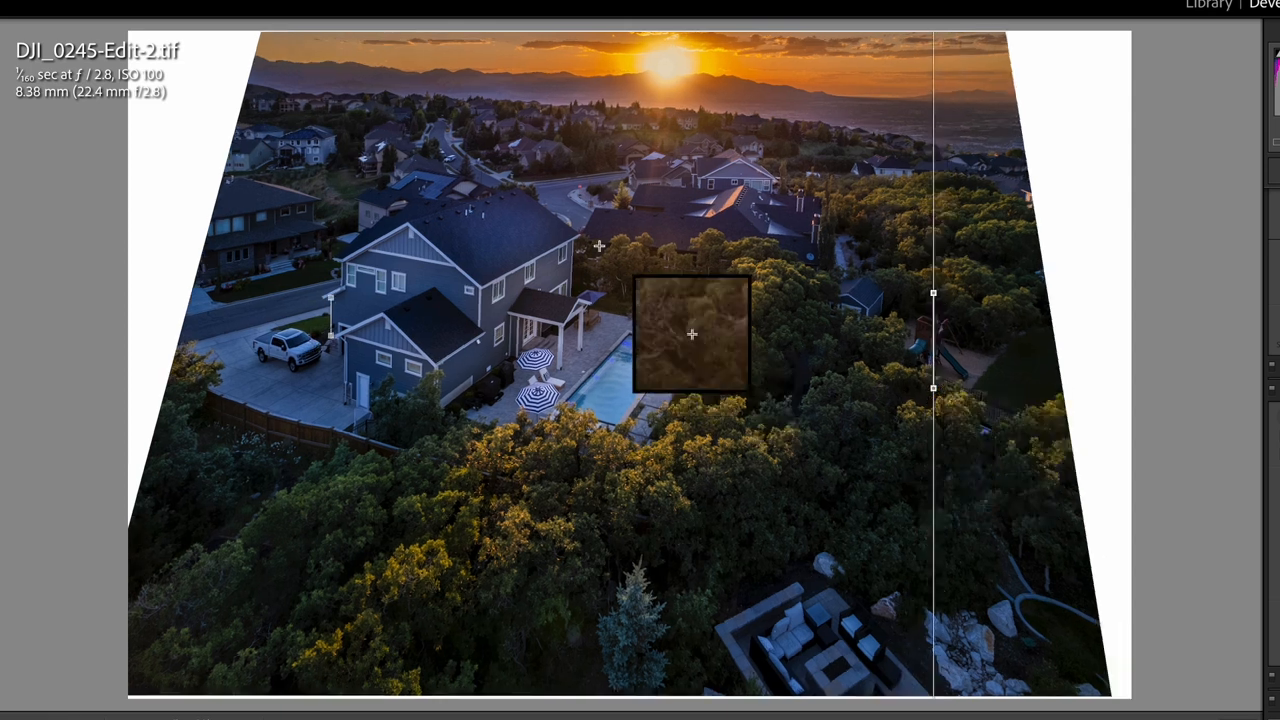
mouse_move(331, 297)
left_mouse_down()
mouse_move(333, 337)
mouse_move(335, 326)
mouse_move(313, 356)
left_mouse_up()
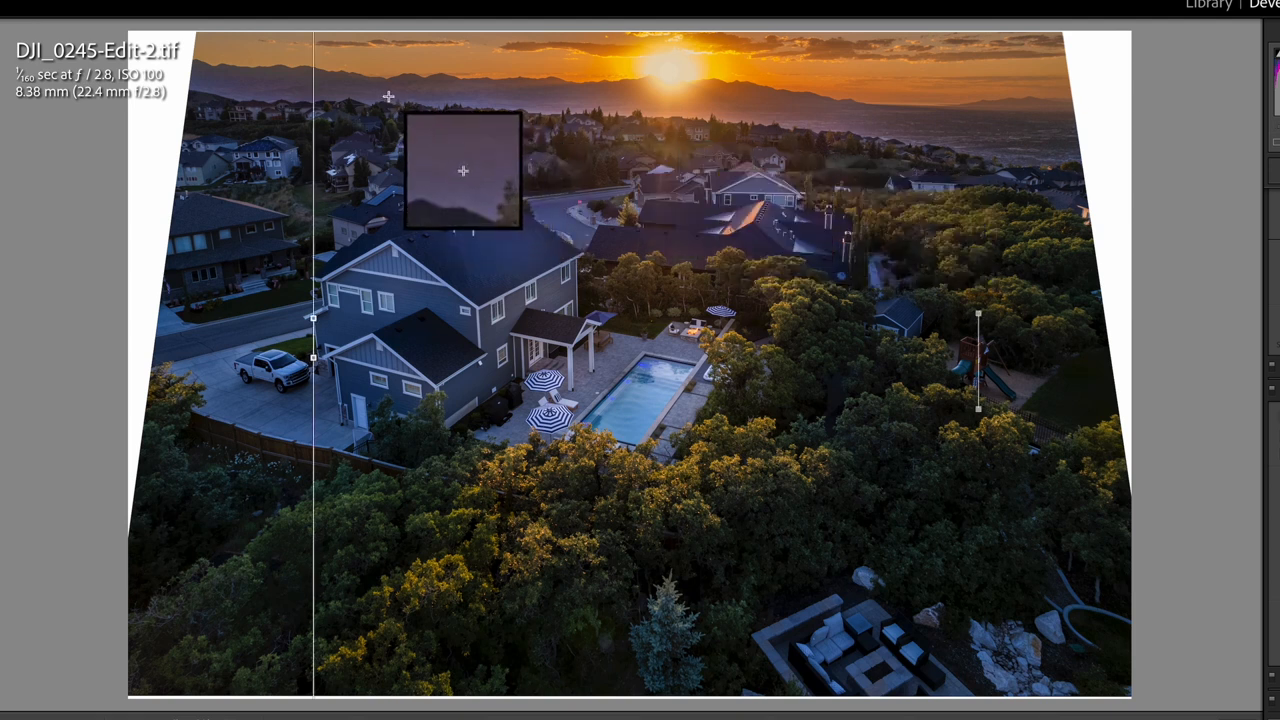
left_click_drag(386, 96, 1050, 112)
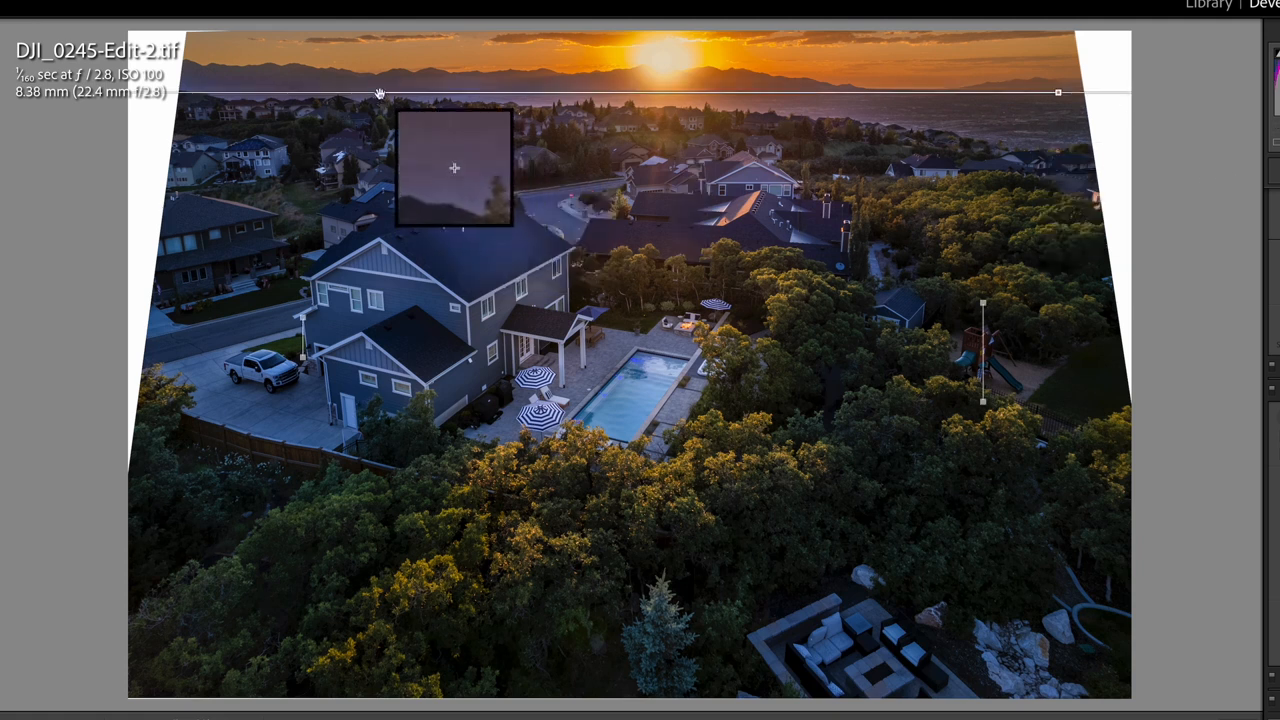
left_click_drag(379, 96, 378, 101)
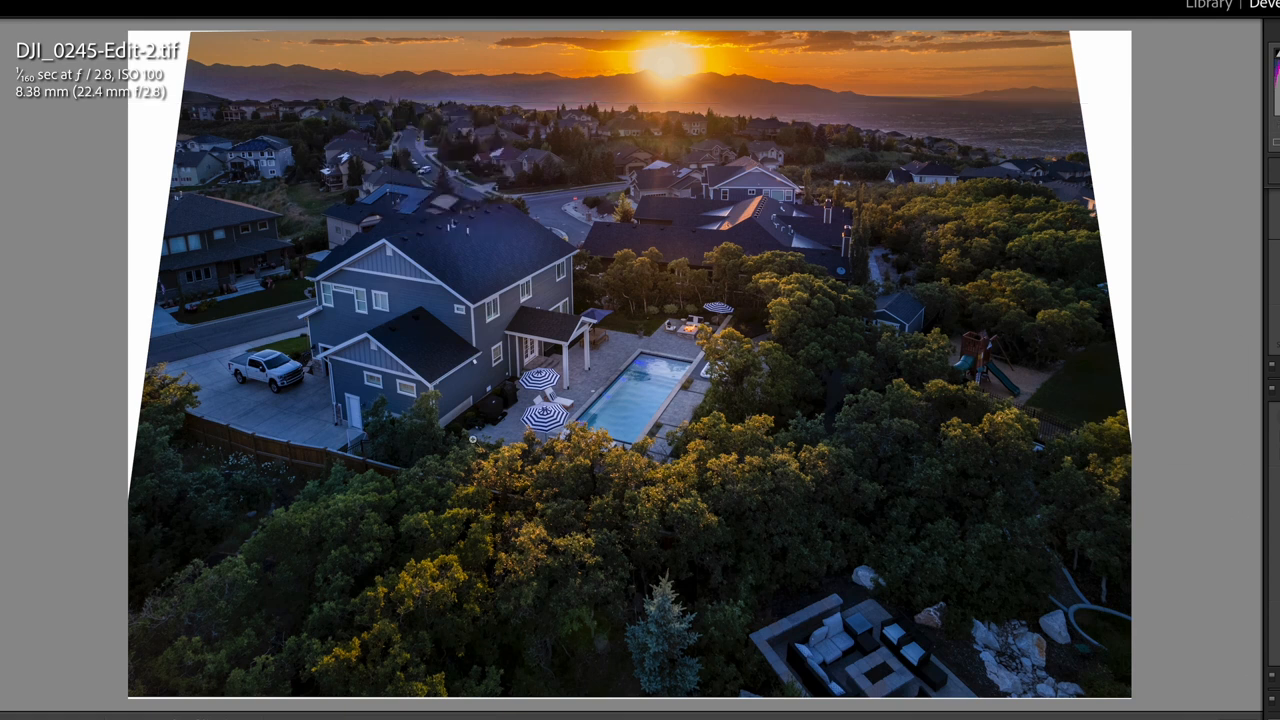
Send DJI_0245-Edit-2.tif to Adobe Photoshop 2022 with the Edit a Copy with Lightroom Adjustments option
right_click(463, 409)
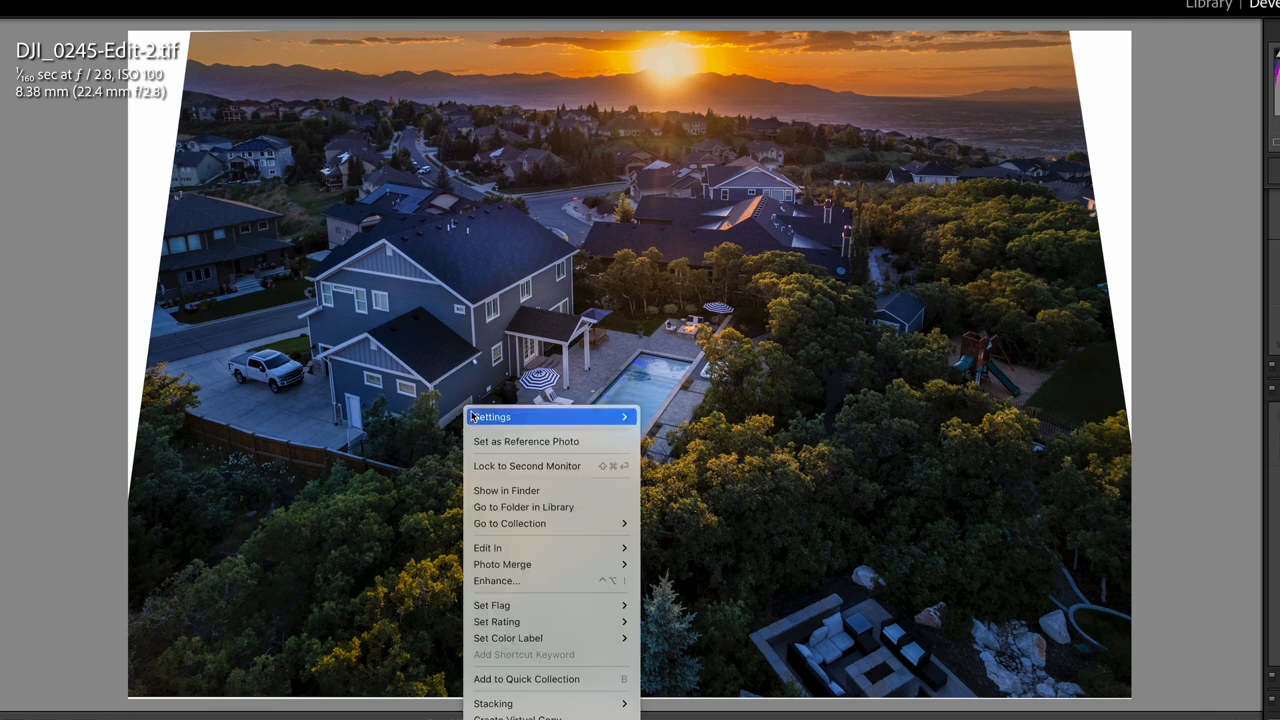
mouse_move(566, 547)
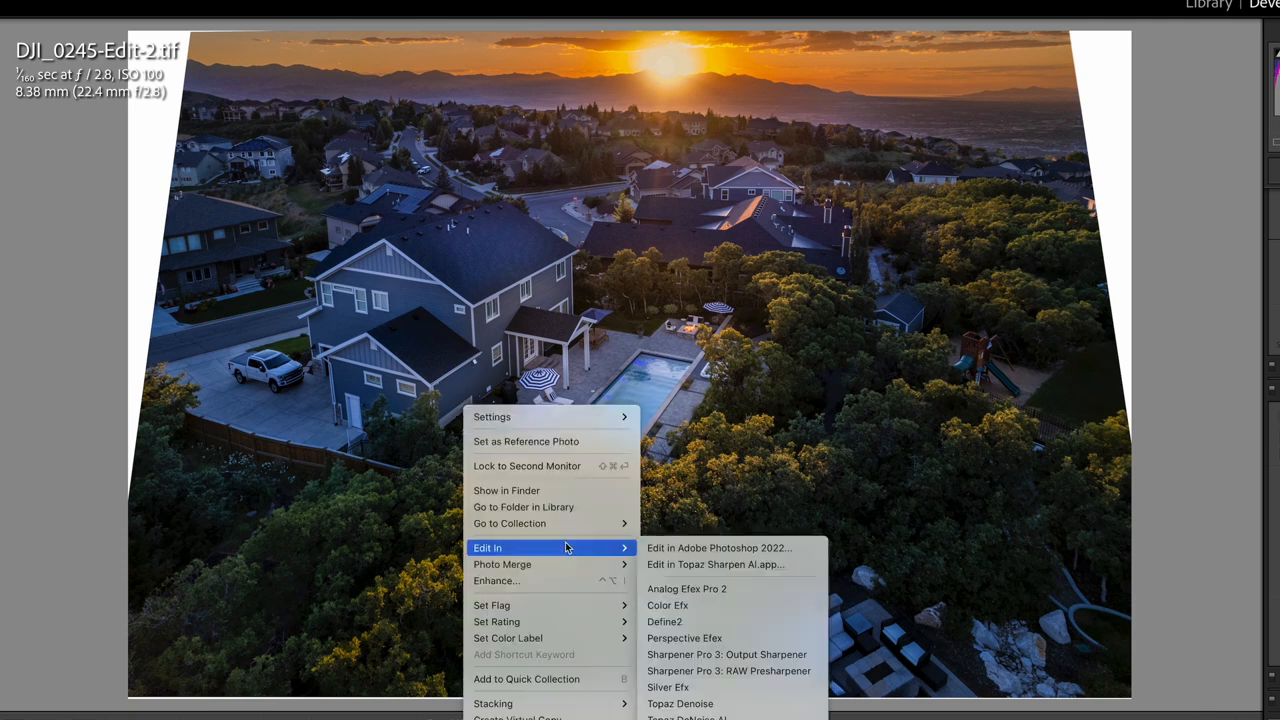
left_click(763, 549)
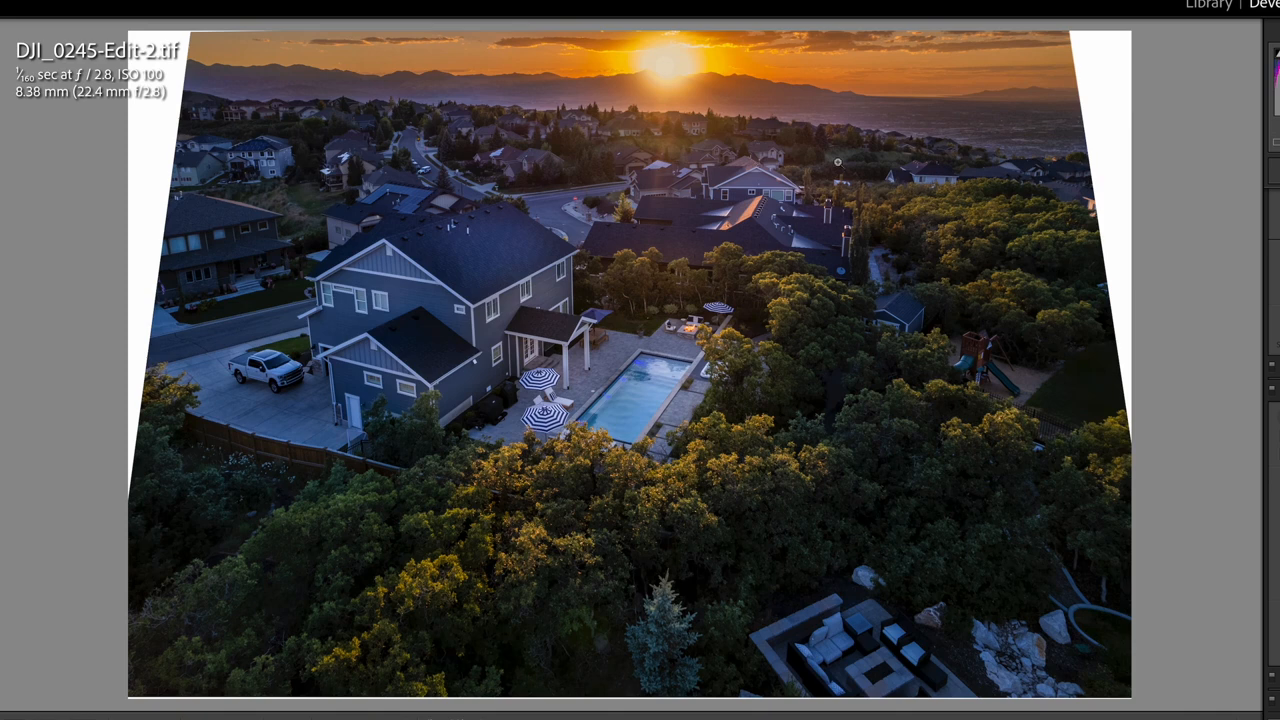
key("super+e")
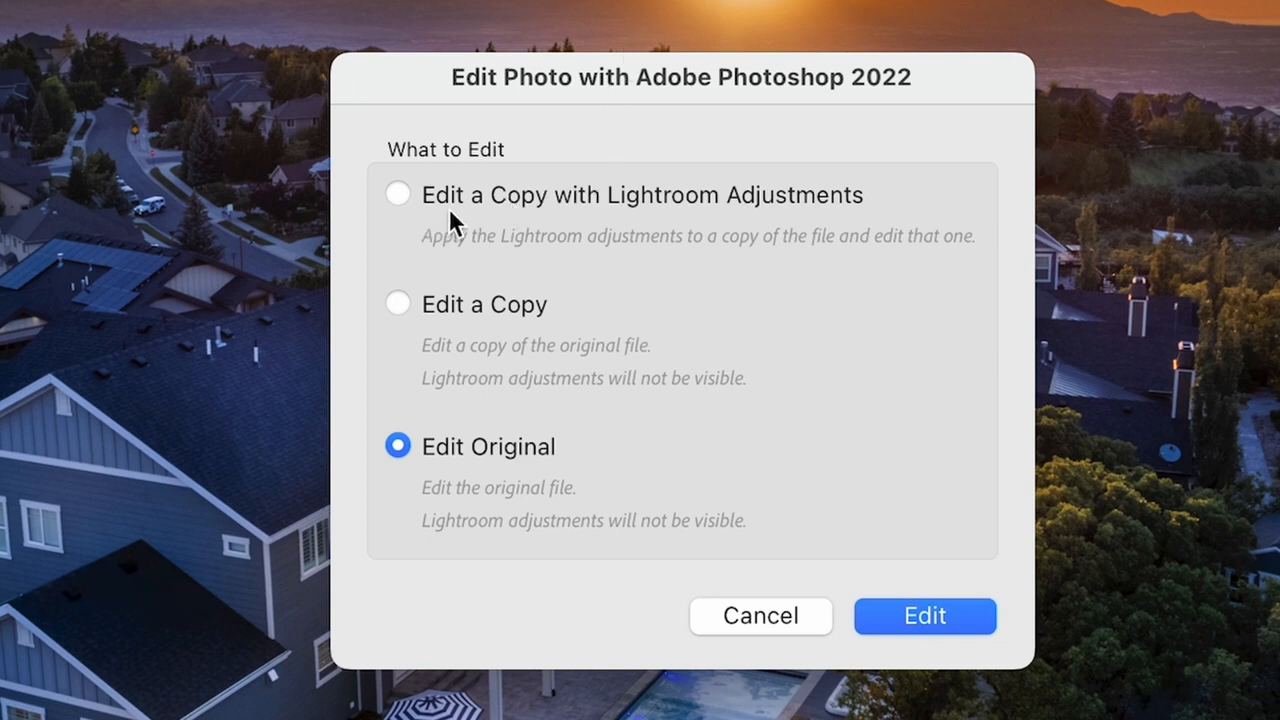
left_click(572, 198)
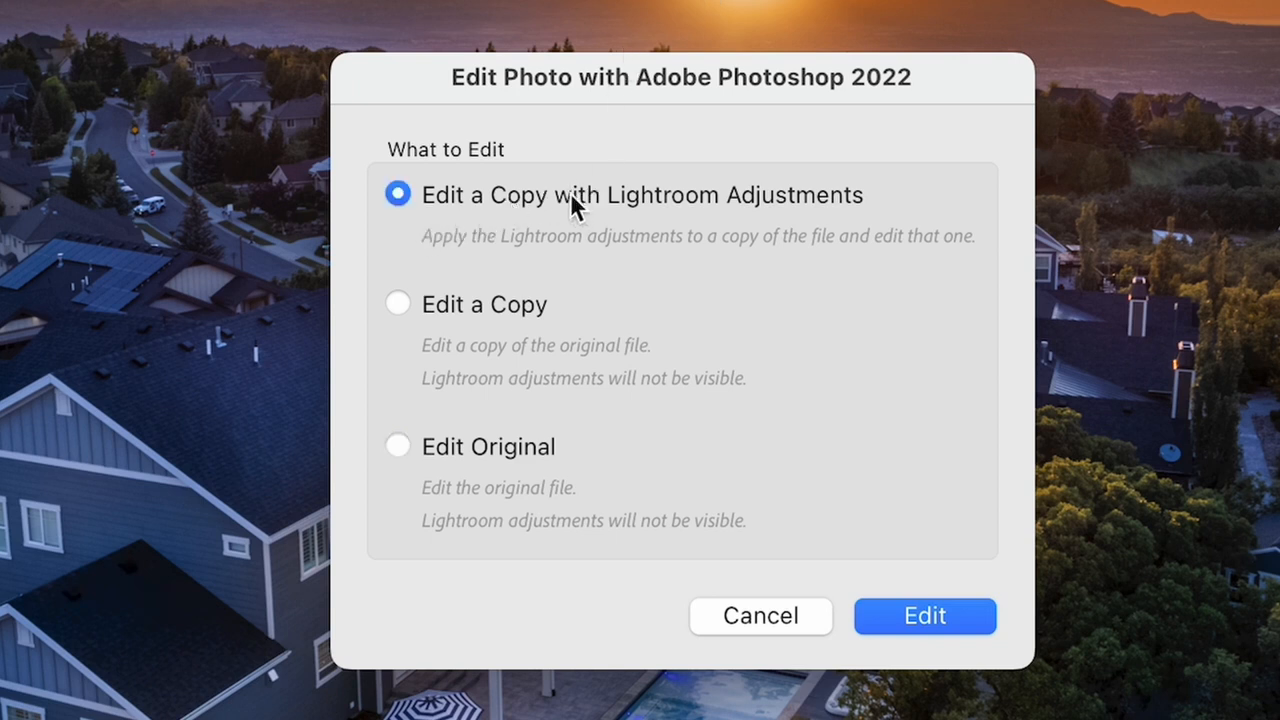
left_click(925, 617)
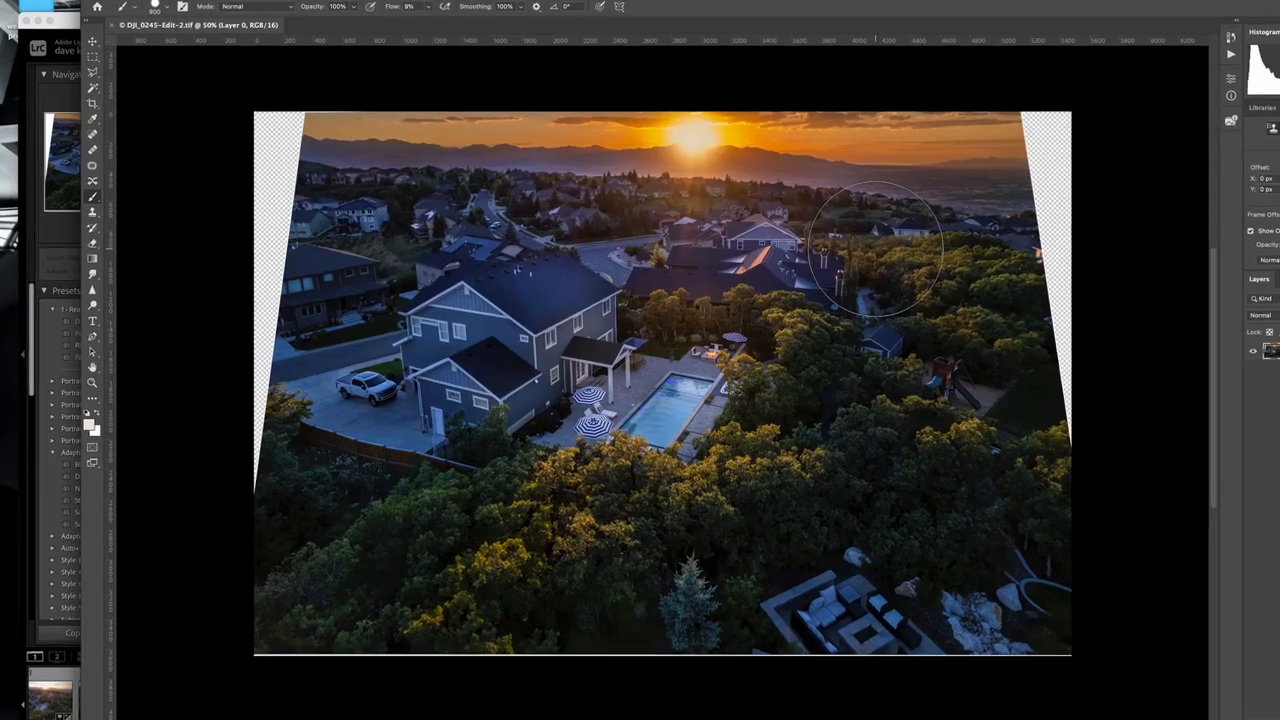
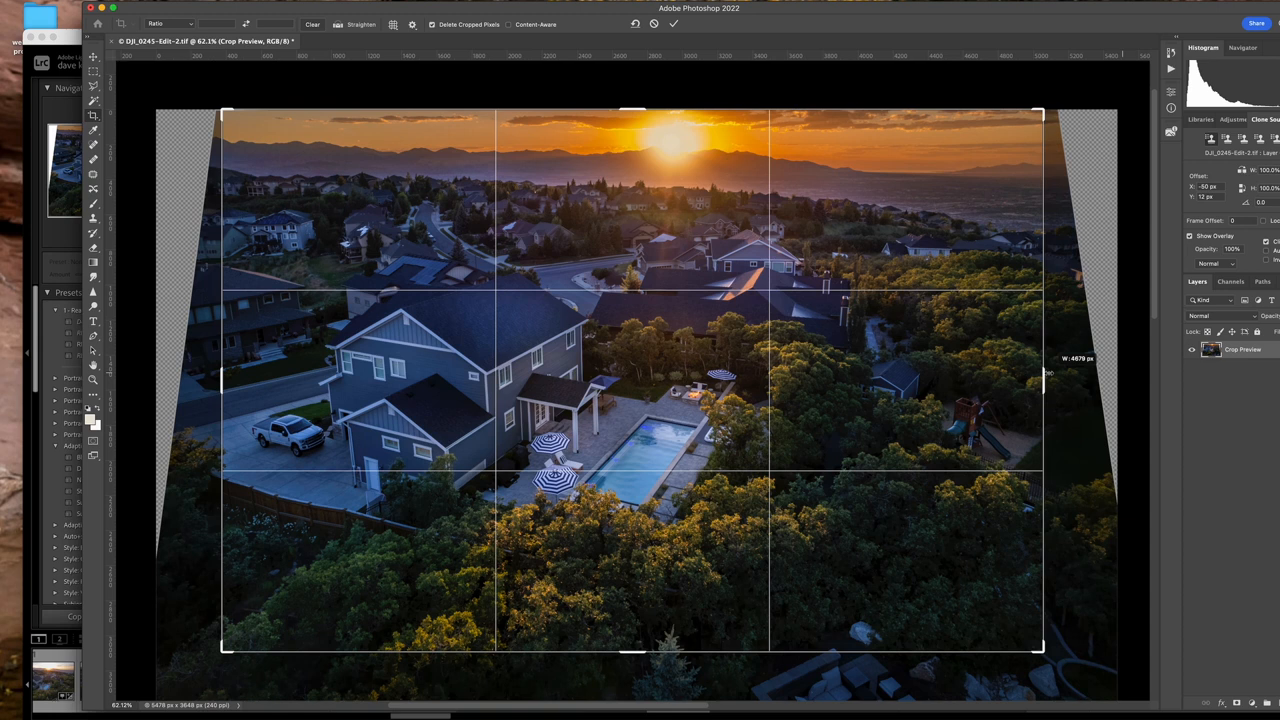
Crop the photo to 4548 px wide, narrowing both sides to exclude the transparent wedges
left_click_drag(1047, 373, 1036, 373)
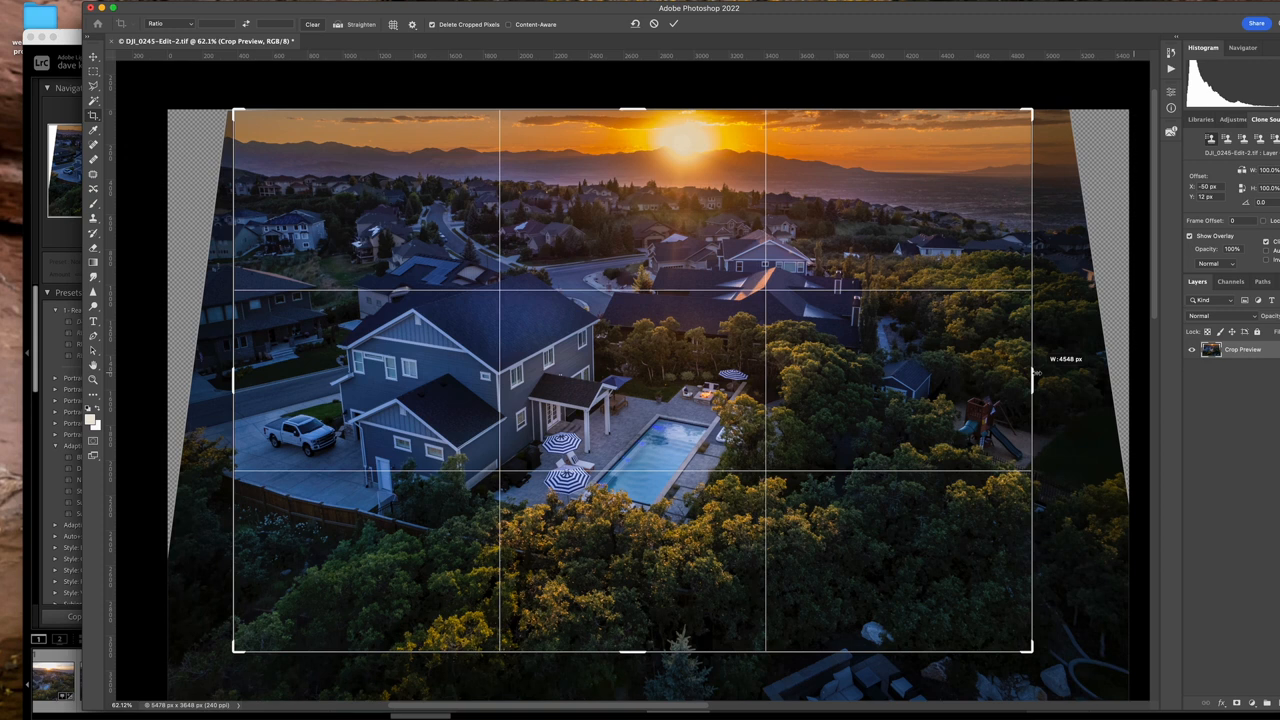
left_click_drag(1036, 373, 1036, 373)
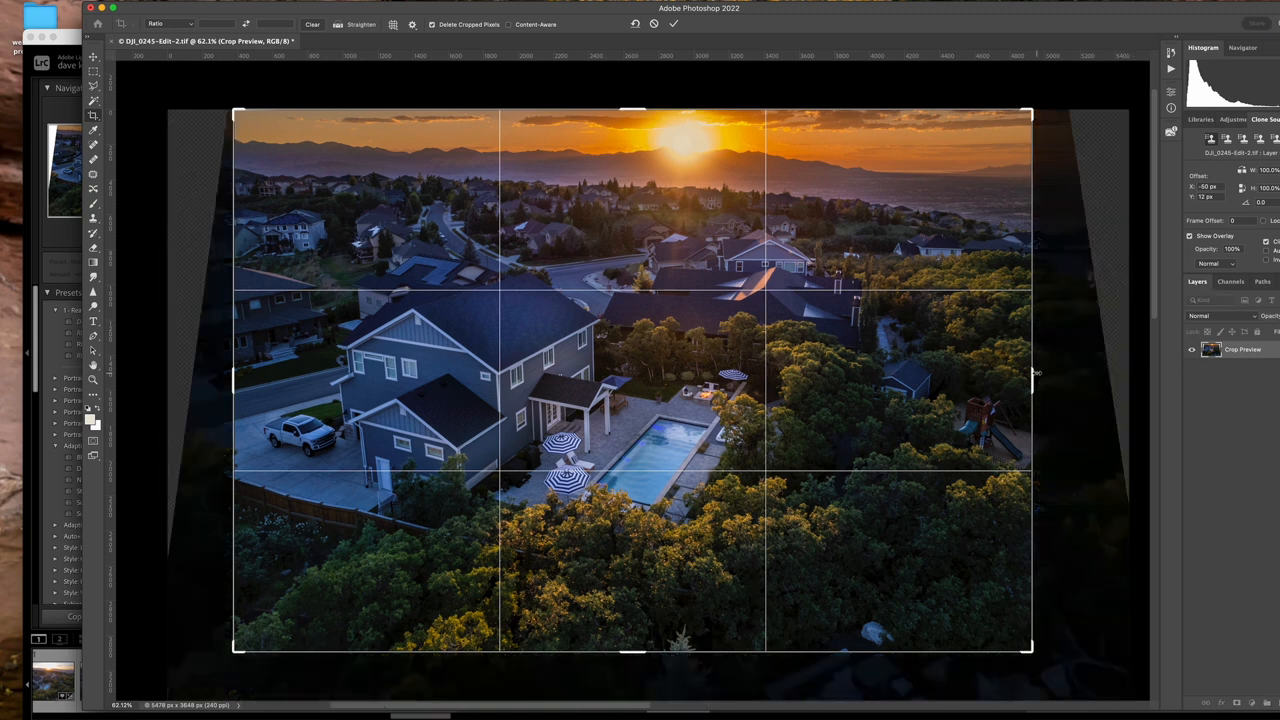
left_click(673, 23)
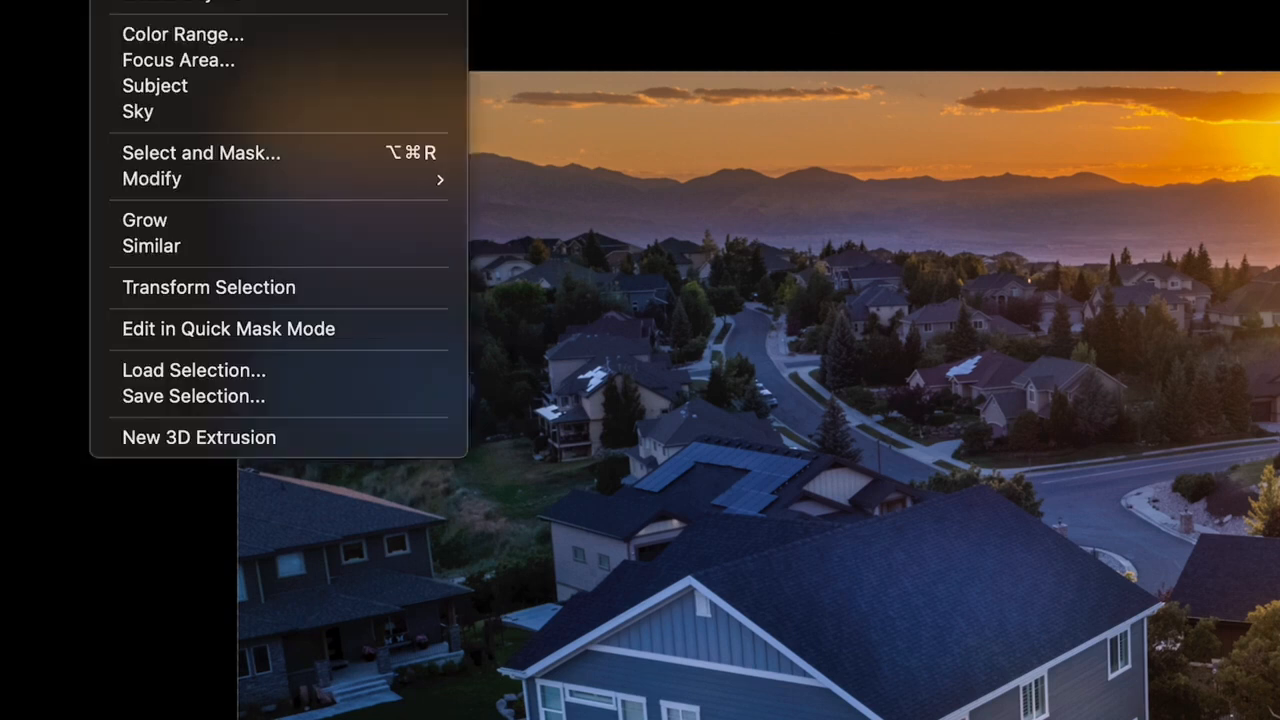
key("Escape")
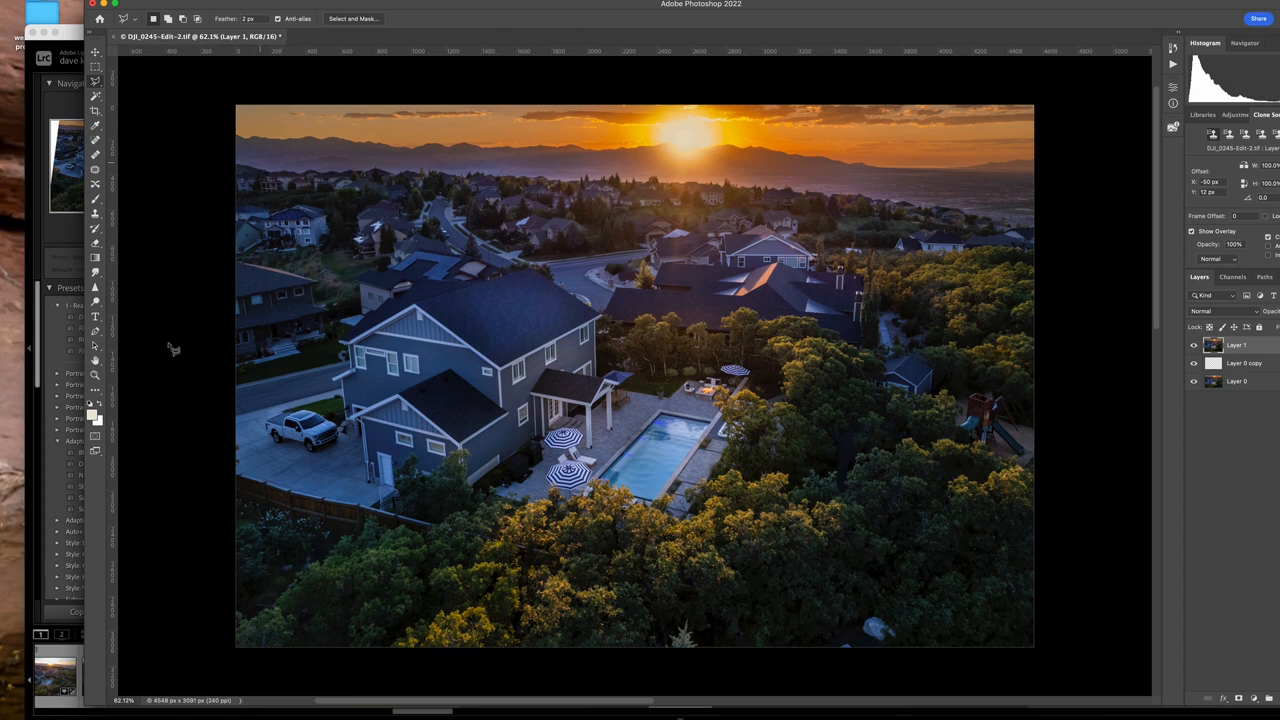
Remove the stray foliage at the driveway's outer edge with the Clone Stamp at brush size 30, undoing the stray stroke across the truck's rear wheel
left_click(95, 374)
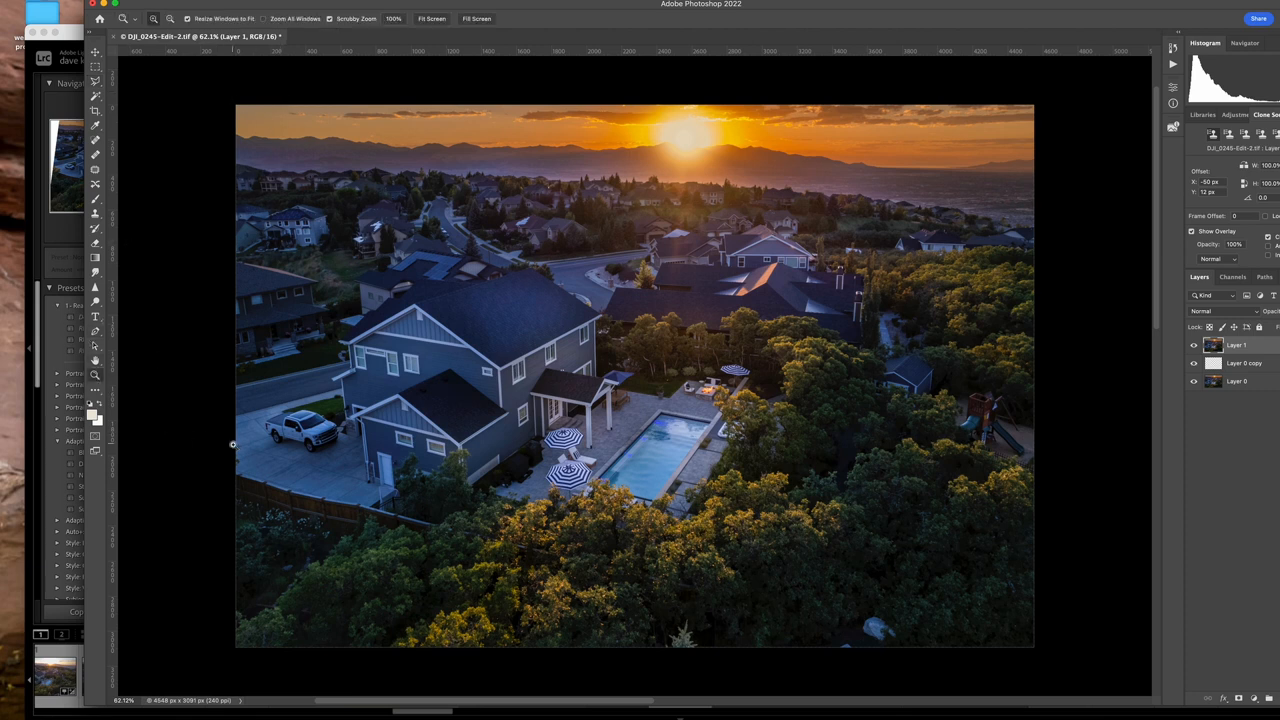
left_click_drag(236, 450, 428, 428)
left_click(372, 447)
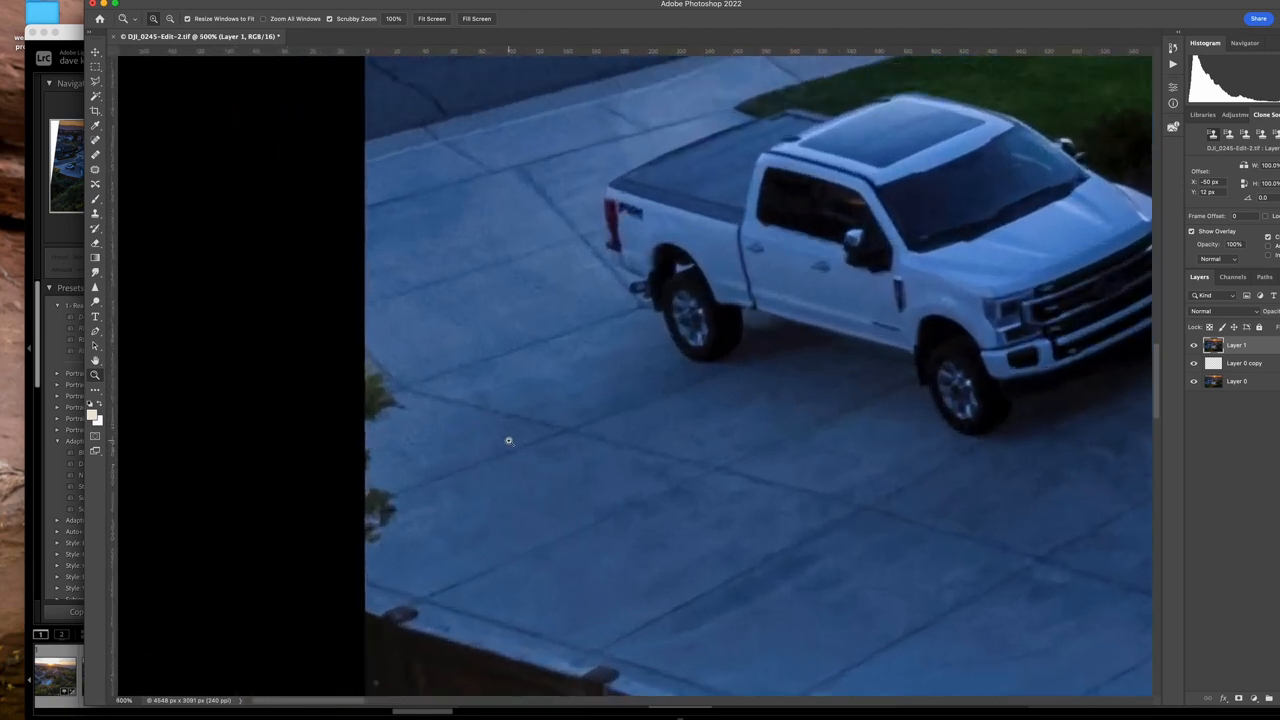
left_click(95, 214)
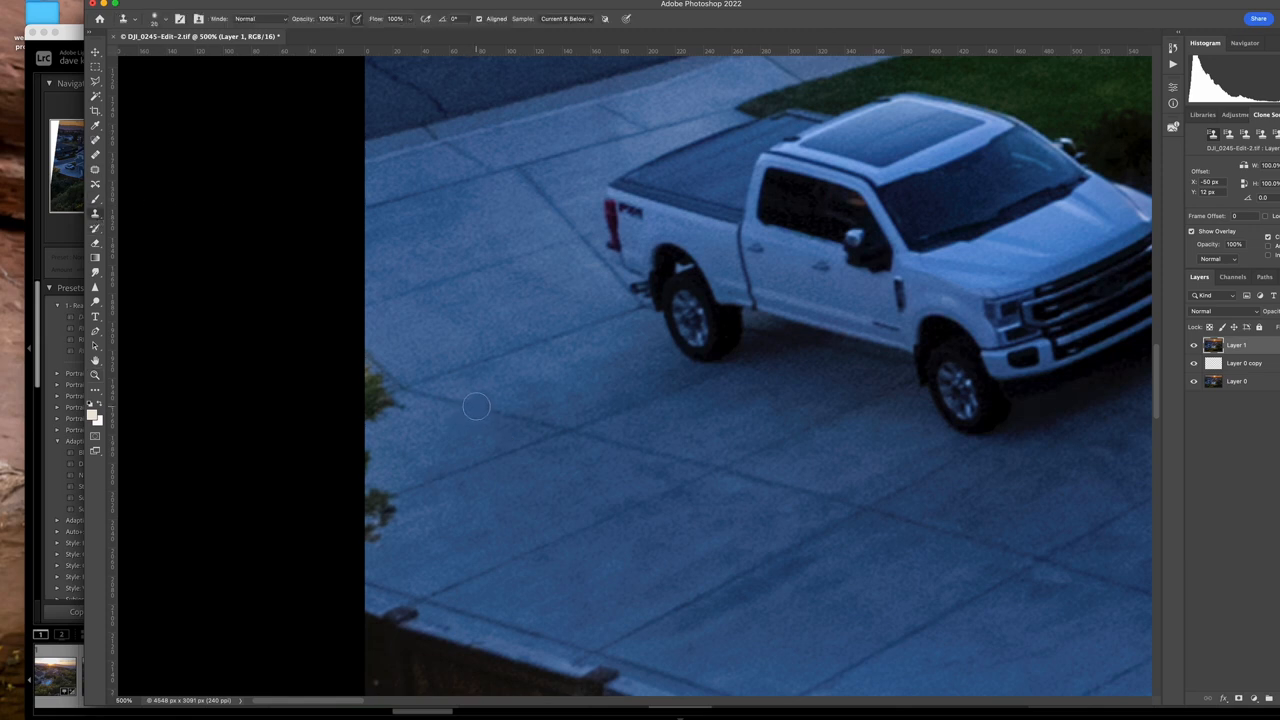
key("bracketright")
left_click(477, 405, "alt")
mouse_move(405, 387)
left_mouse_down()
mouse_move(381, 363)
mouse_move(386, 404)
mouse_move(351, 408)
mouse_move(377, 408)
mouse_move(335, 457)
mouse_move(402, 484)
left_mouse_up()
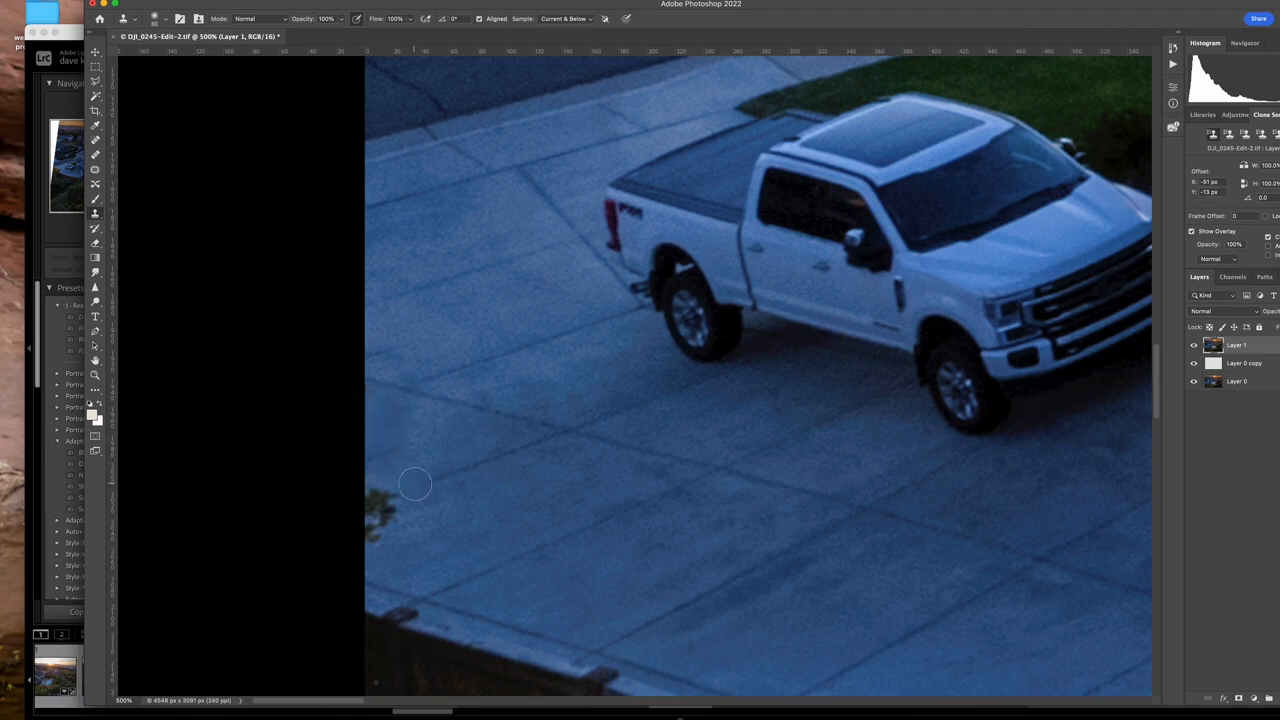
left_click(473, 469, "alt")
mouse_move(391, 496)
left_mouse_down()
mouse_move(394, 529)
mouse_move(348, 539)
mouse_move(385, 512)
left_mouse_up()
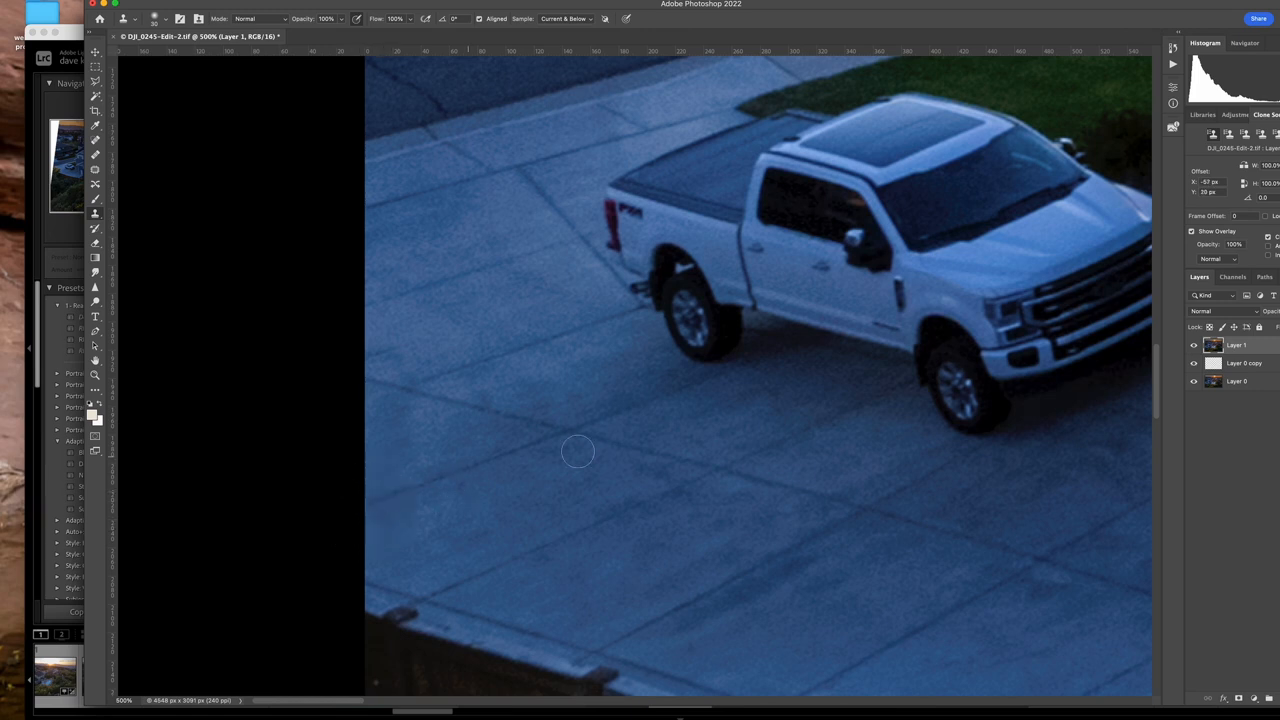
left_click_drag(765, 435, 685, 300)
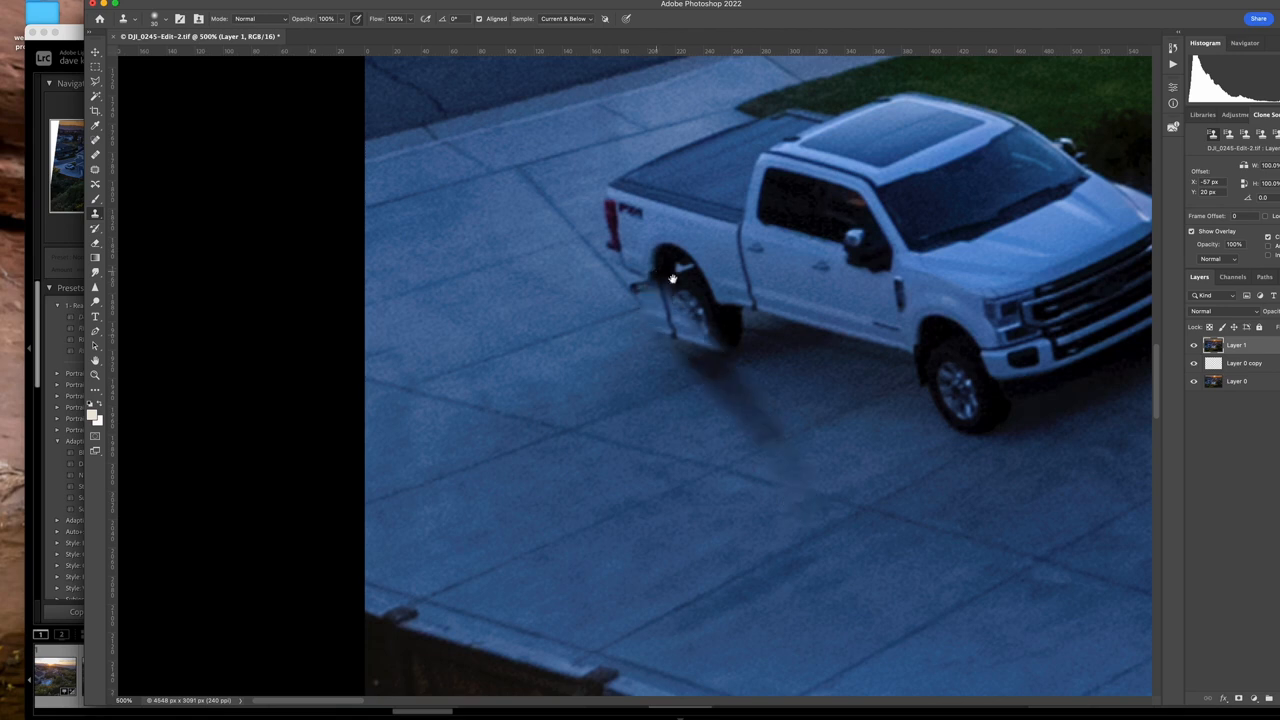
key("super+z")
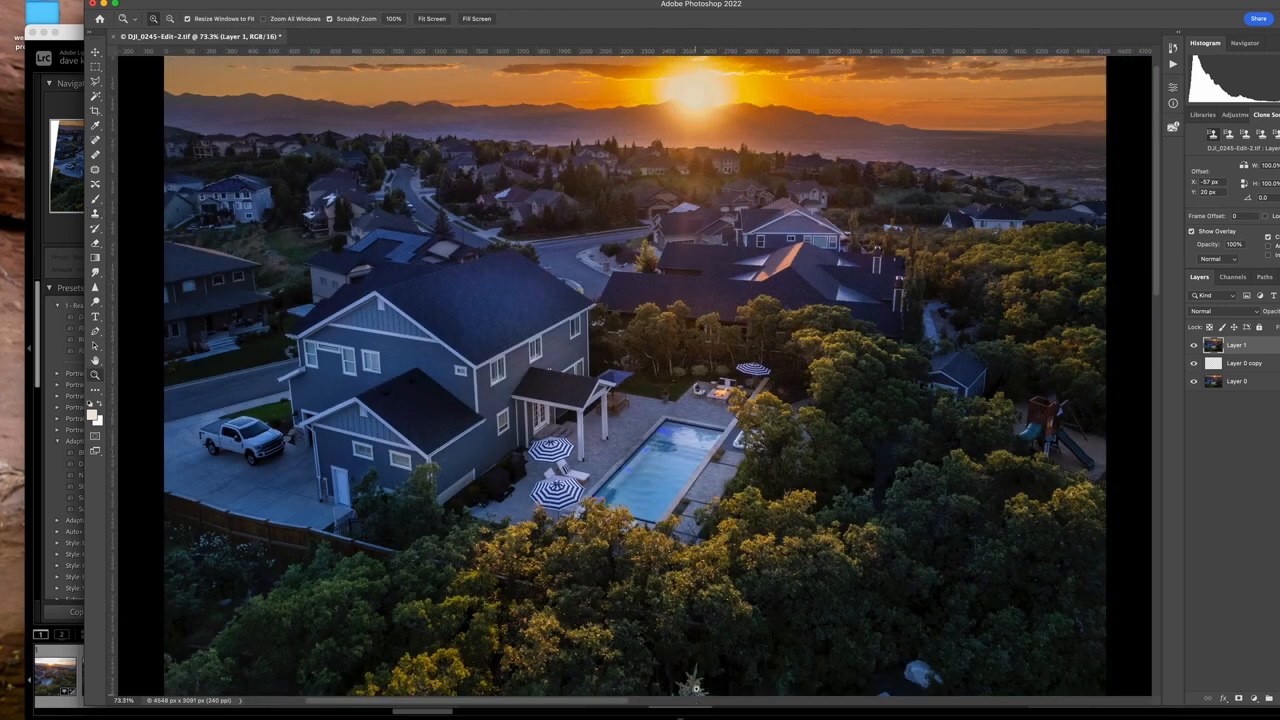
Remove the pale spruce tip at the photo's bottom edge with the Content-Aware Spot Healing Brush at size 60
scroll(695, 688, "down", 1)
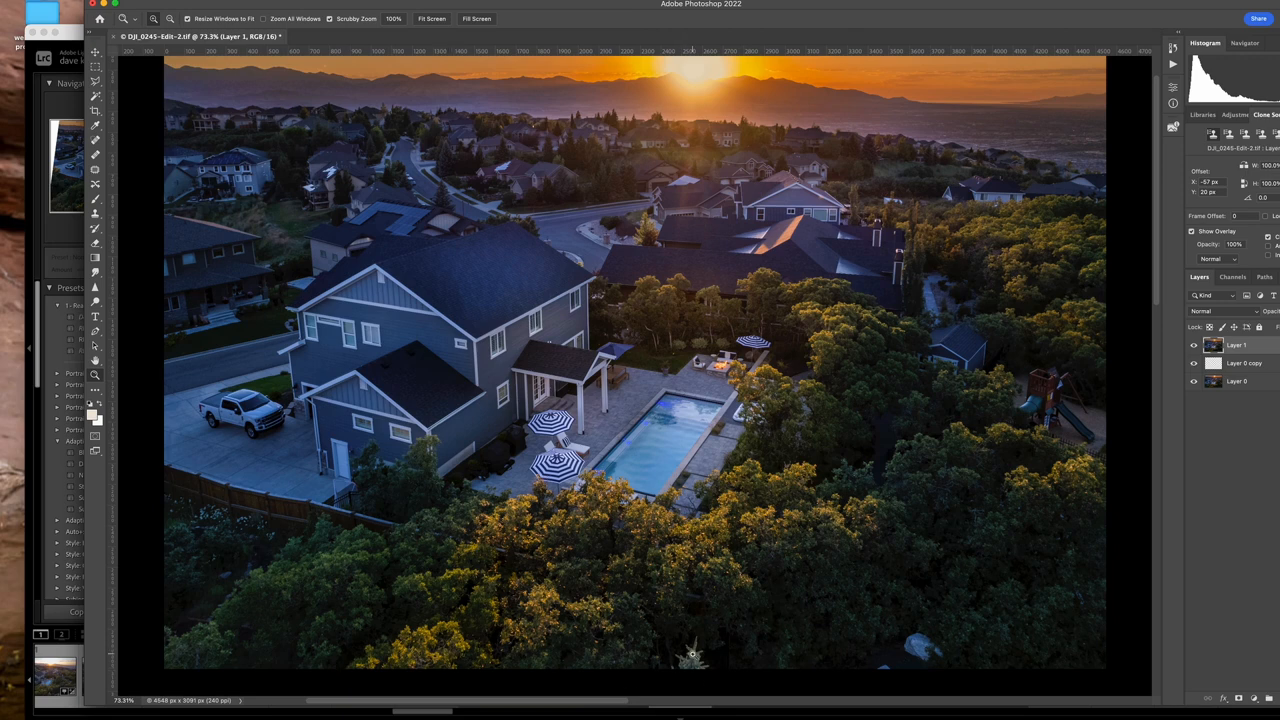
left_click(686, 677)
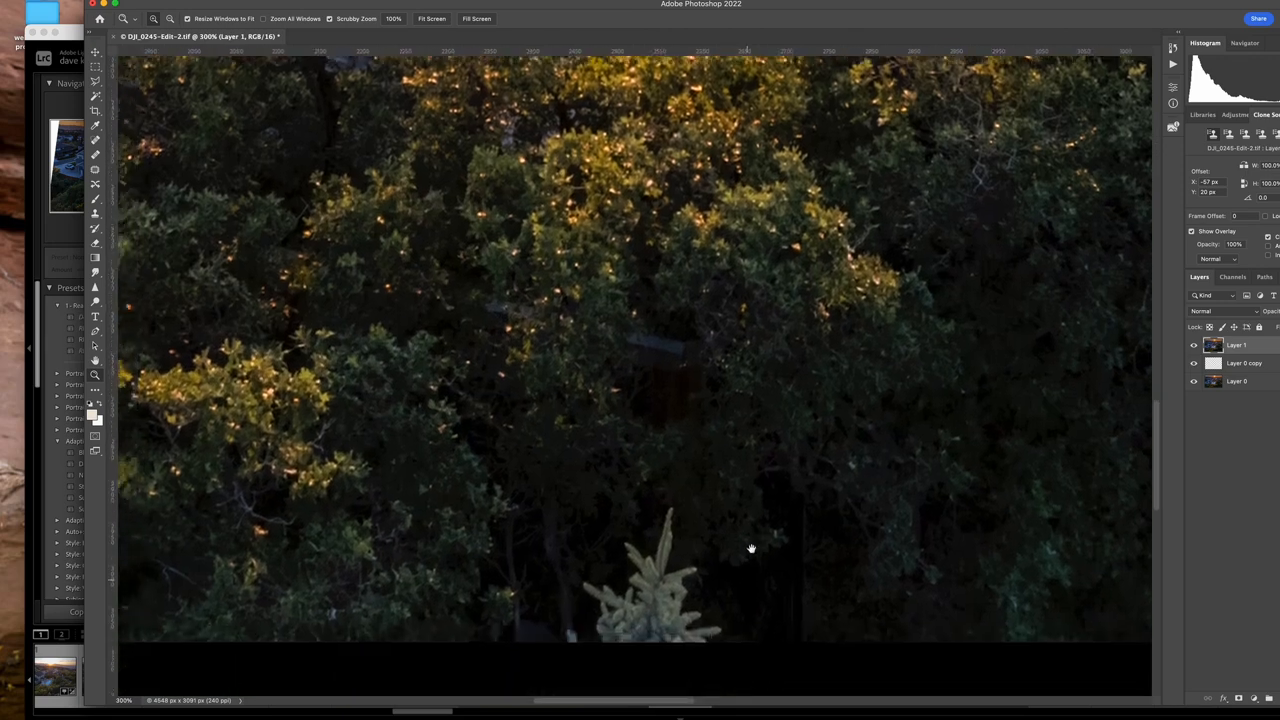
left_click(752, 541)
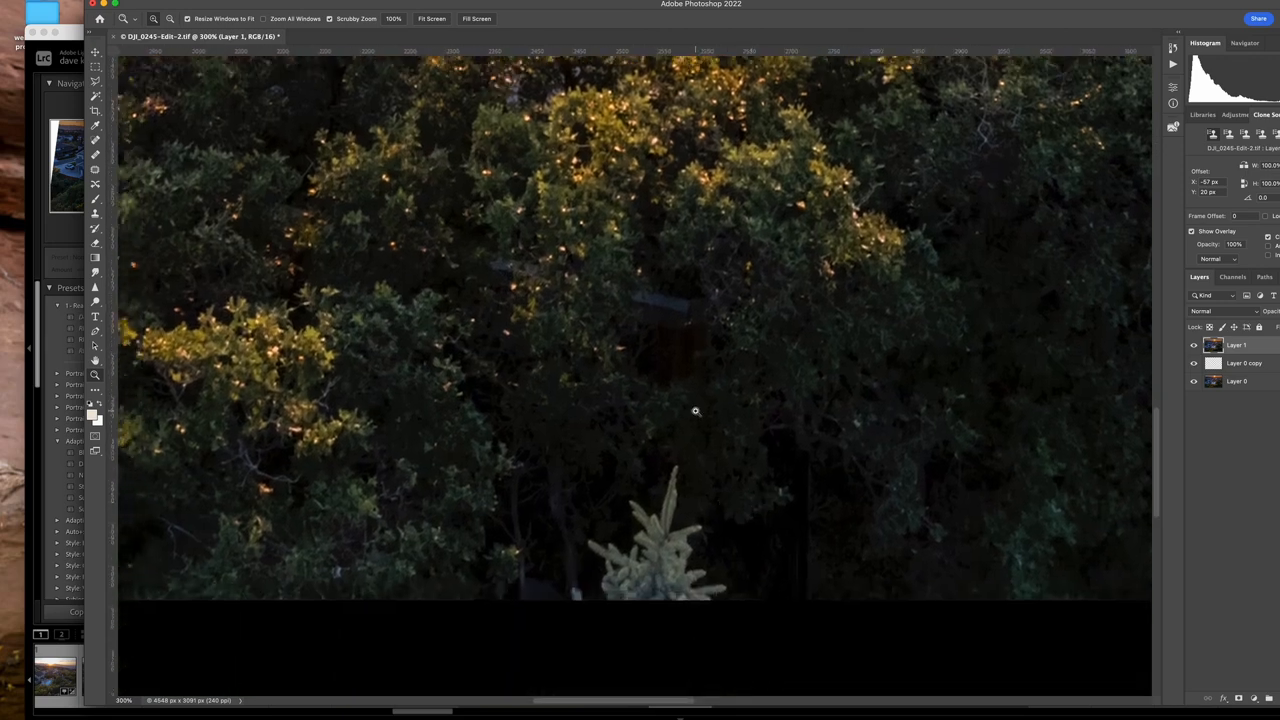
left_click(95, 141)
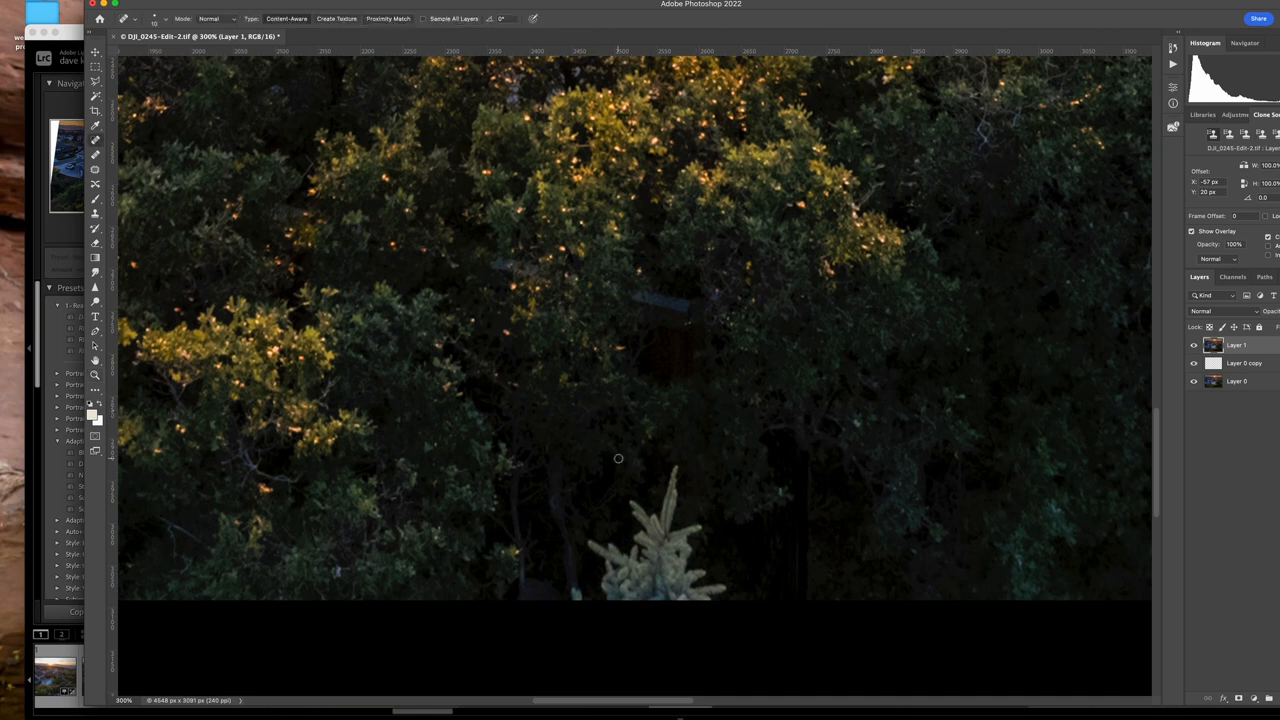
key("bracketright")
key("bracketright")
key("bracketright")
key("bracketright")
mouse_move(678, 472)
left_mouse_down()
mouse_move(659, 514)
mouse_move(572, 597)
mouse_move(668, 582)
mouse_move(726, 597)
left_mouse_up()
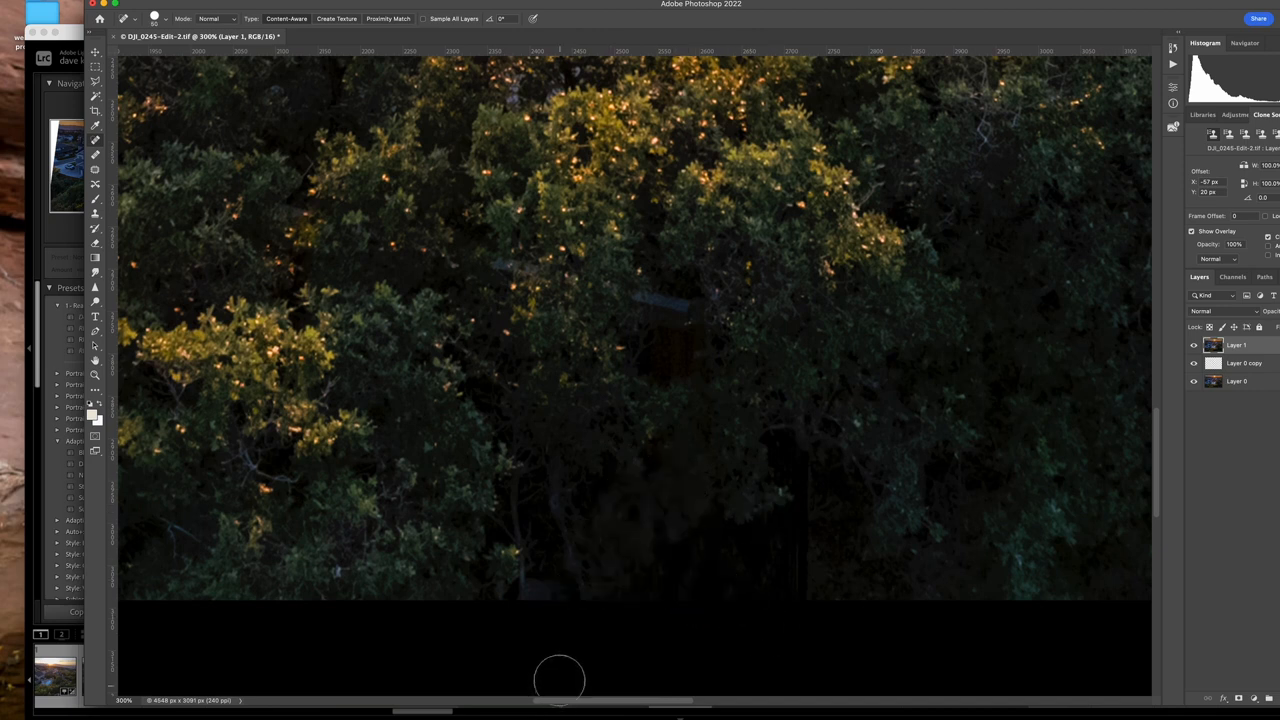
Heal away the small rock cut off by the photo's bottom edge and the large pale rock beside it
key("space")
left_click_drag(729, 350, 391, 306)
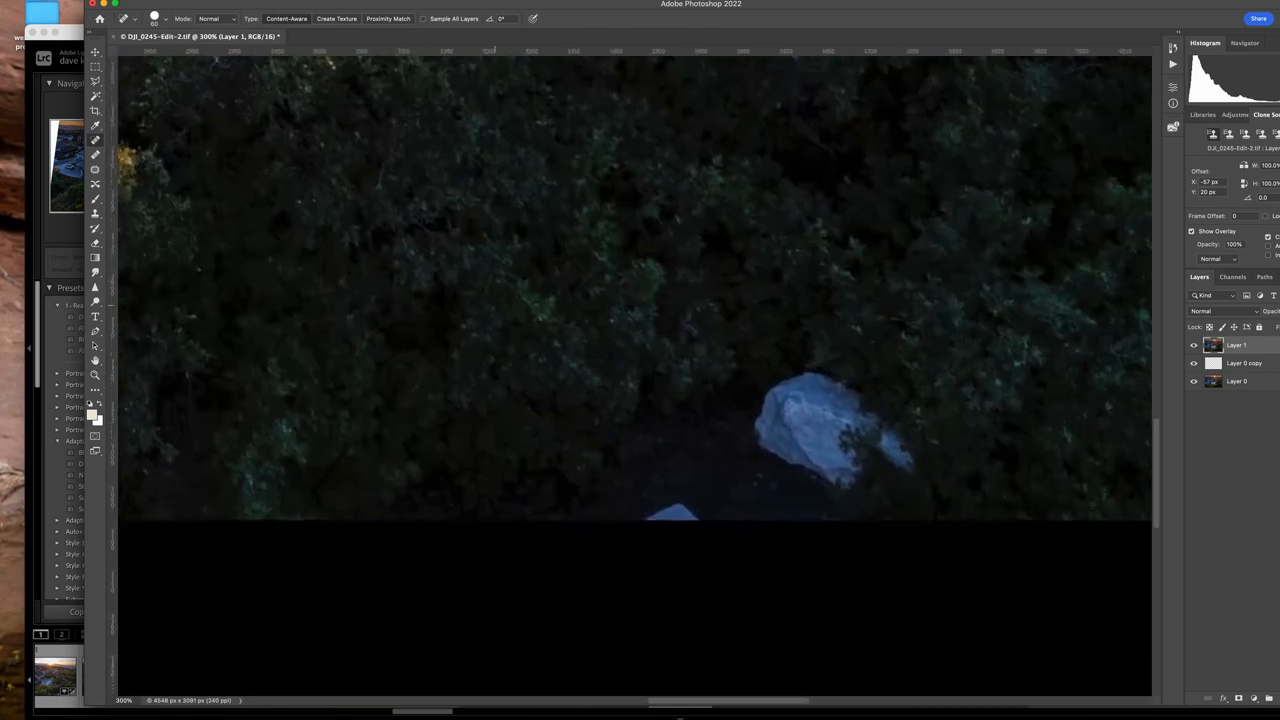
left_click_drag(671, 514, 654, 515)
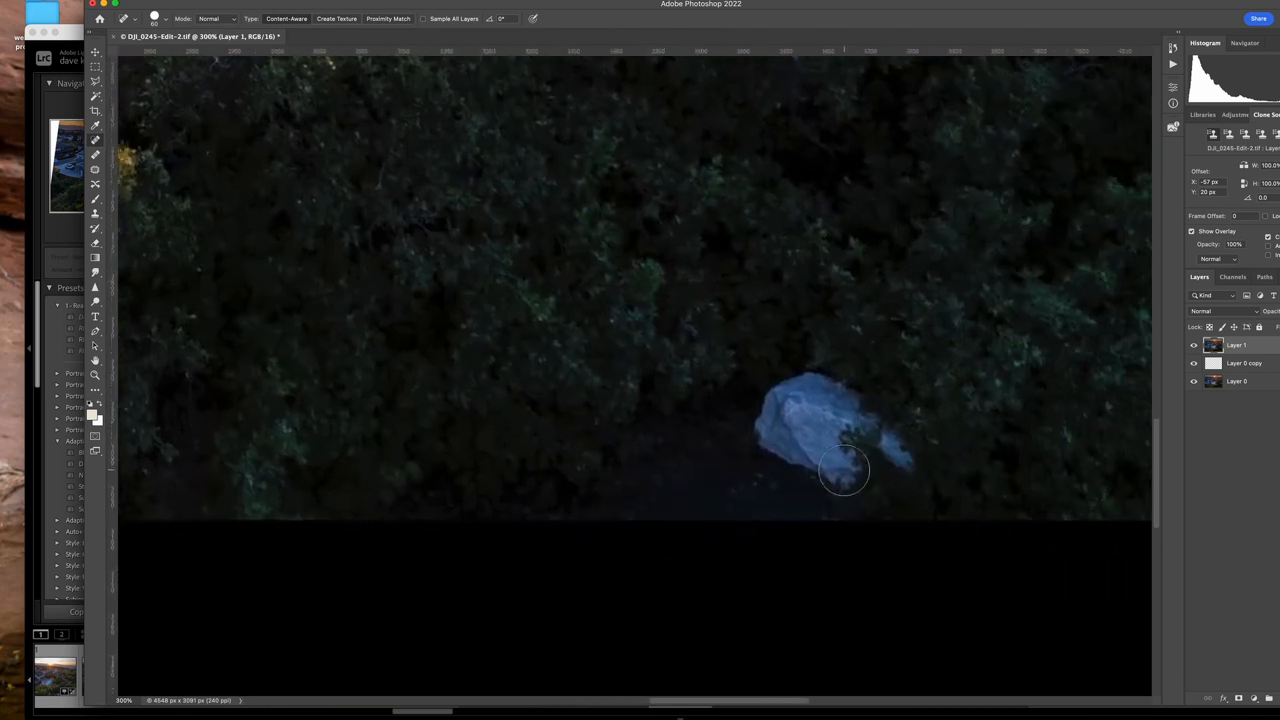
mouse_move(846, 474)
left_mouse_down()
mouse_move(770, 435)
mouse_move(768, 404)
mouse_move(814, 369)
mouse_move(896, 456)
mouse_move(842, 446)
mouse_move(788, 392)
mouse_move(891, 487)
left_mouse_up()
Heal the pale bluish patch among the dark trees near the photo's lower right edge
left_click_drag(960, 297, 610, 303)
left_click_drag(710, 306, 779, 400)
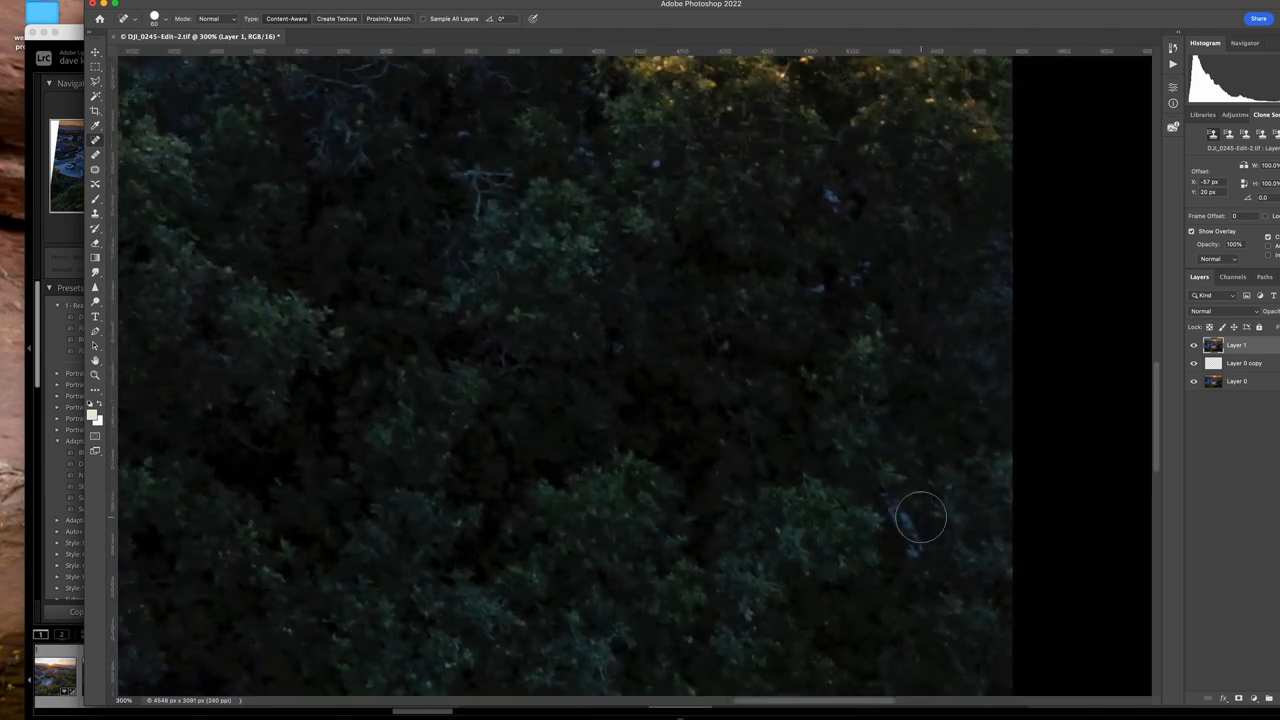
left_click_drag(912, 518, 917, 537)
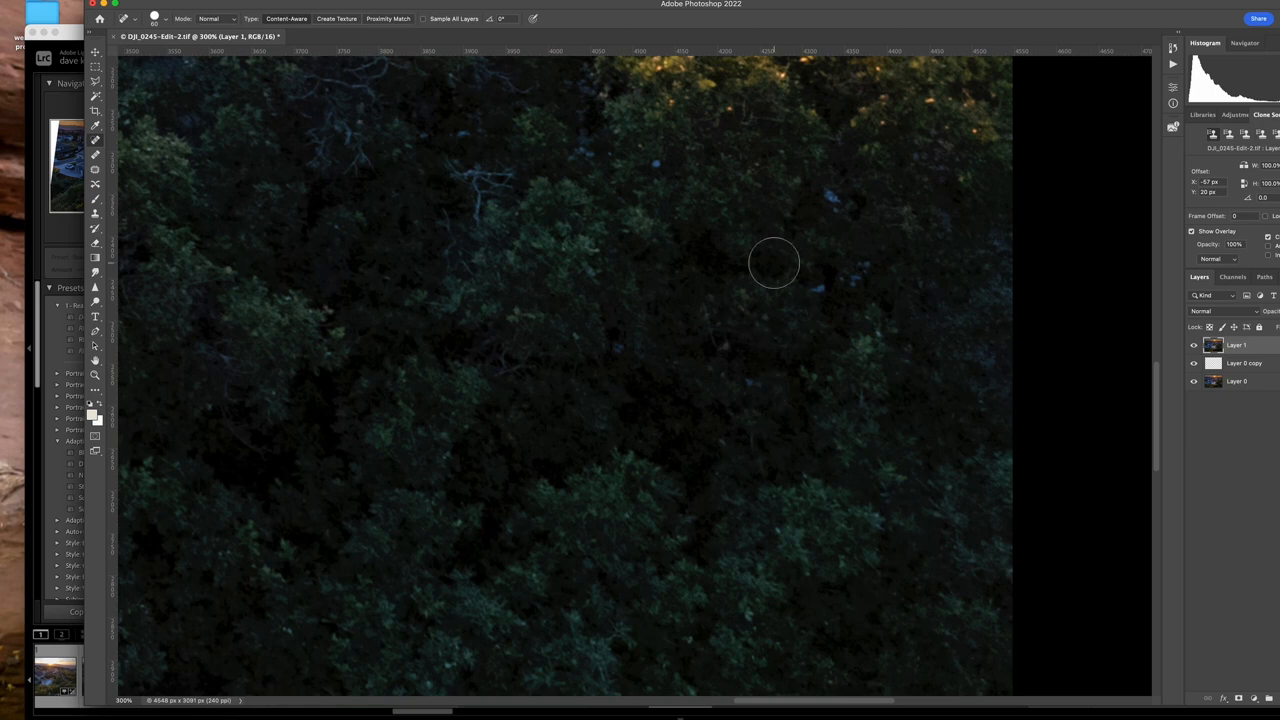
Heal away the yellow sign, the white triangular flag and the blue-and-white banner on the playset
mouse_move(771, 263)
left_mouse_down()
mouse_move(754, 263)
mouse_move(648, 374)
mouse_move(674, 452)
mouse_move(764, 454)
left_mouse_up()
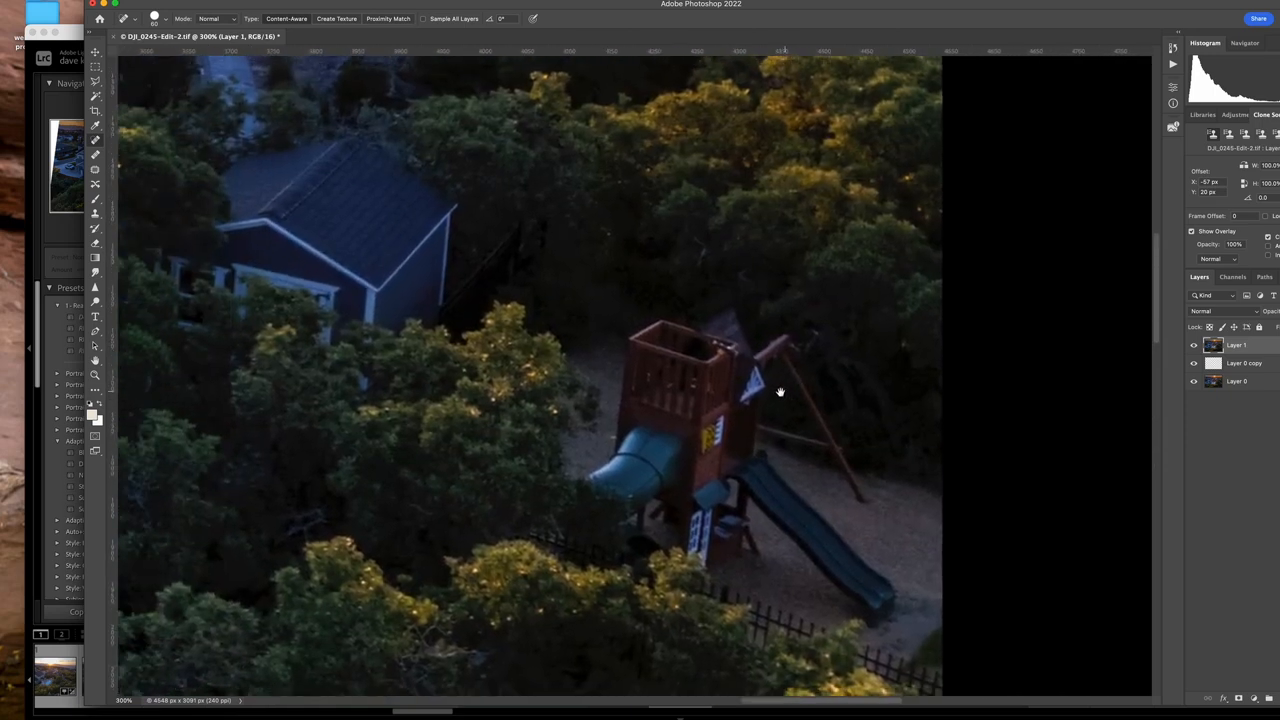
left_click(716, 435)
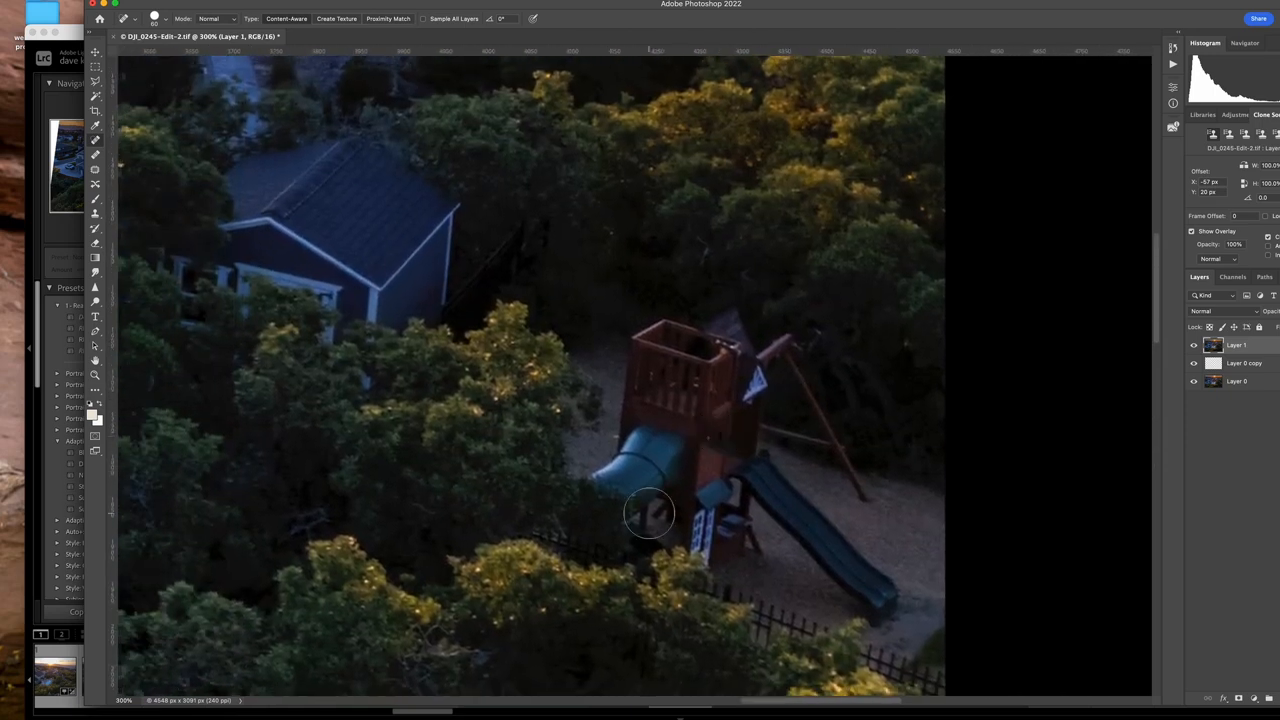
left_click(752, 378)
left_click(702, 533)
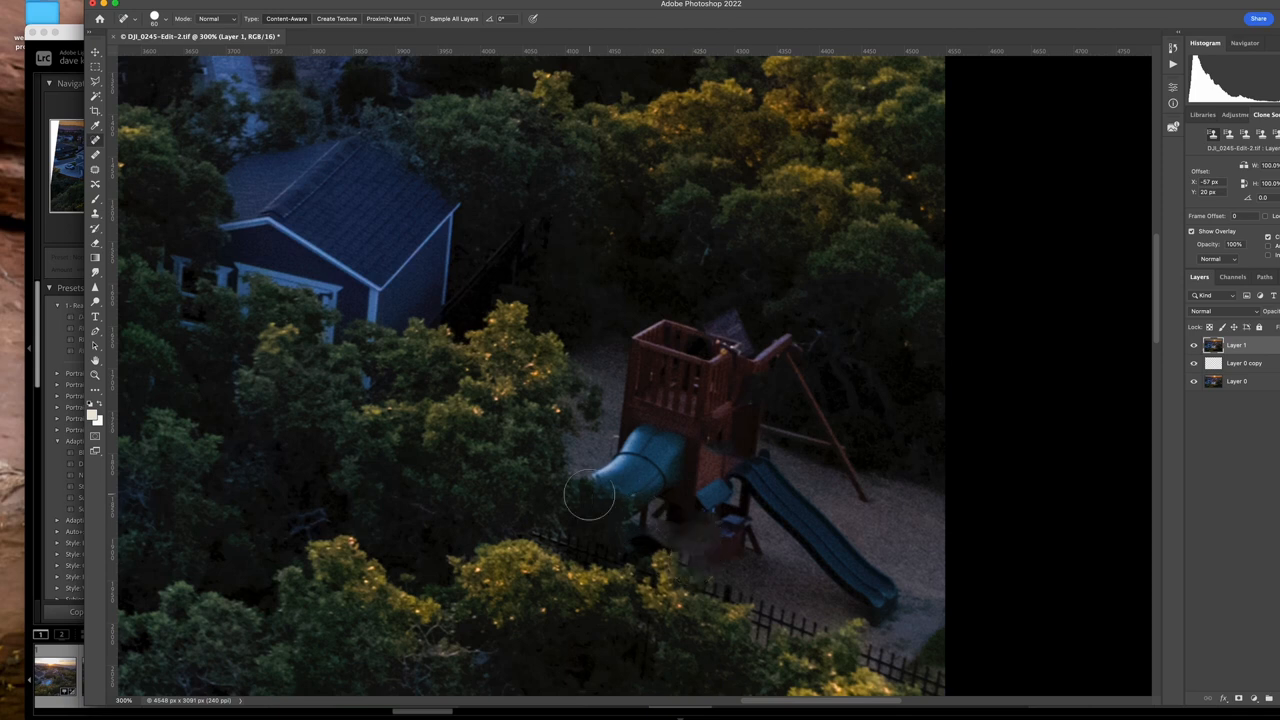
Inspect the hillside homes, valley, skyline and neighbouring houses up close for remaining distractions
left_click_drag(525, 444, 800, 655)
left_click_drag(666, 491, 212, 648)
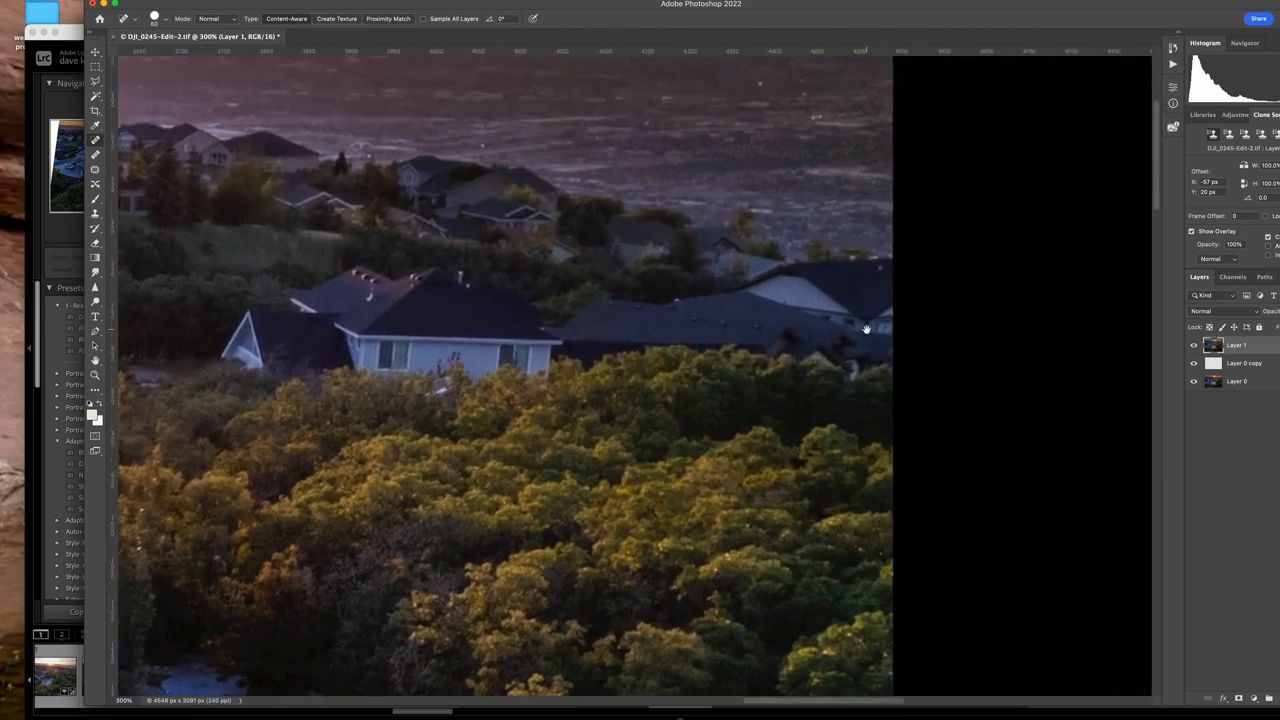
left_click_drag(720, 271, 743, 420)
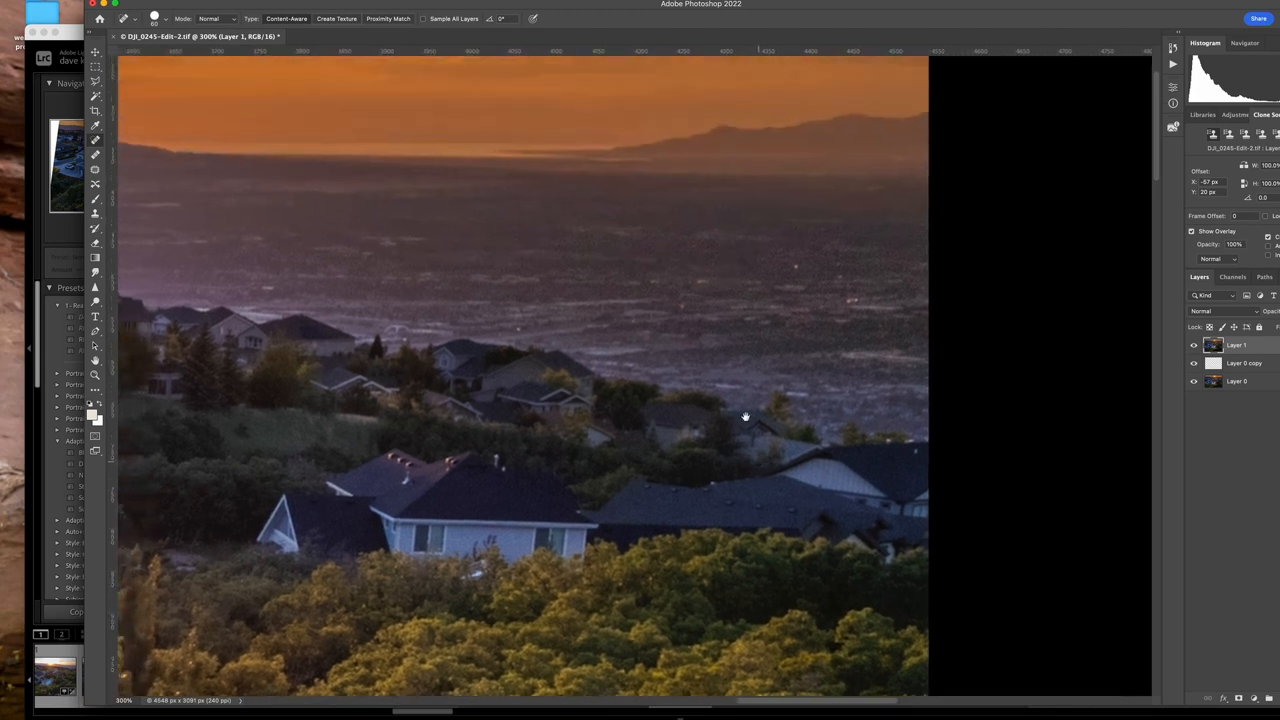
left_click_drag(706, 240, 784, 431)
left_click_drag(836, 290, 923, 335)
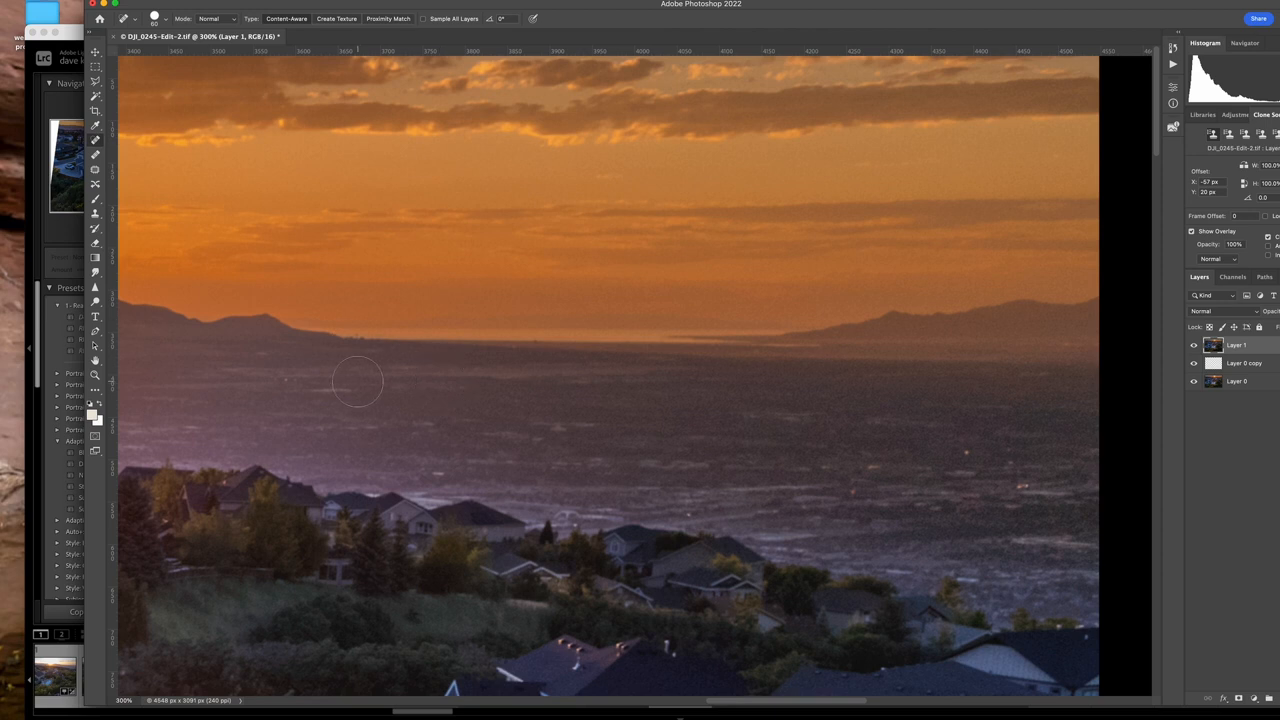
left_click_drag(343, 371, 860, 423)
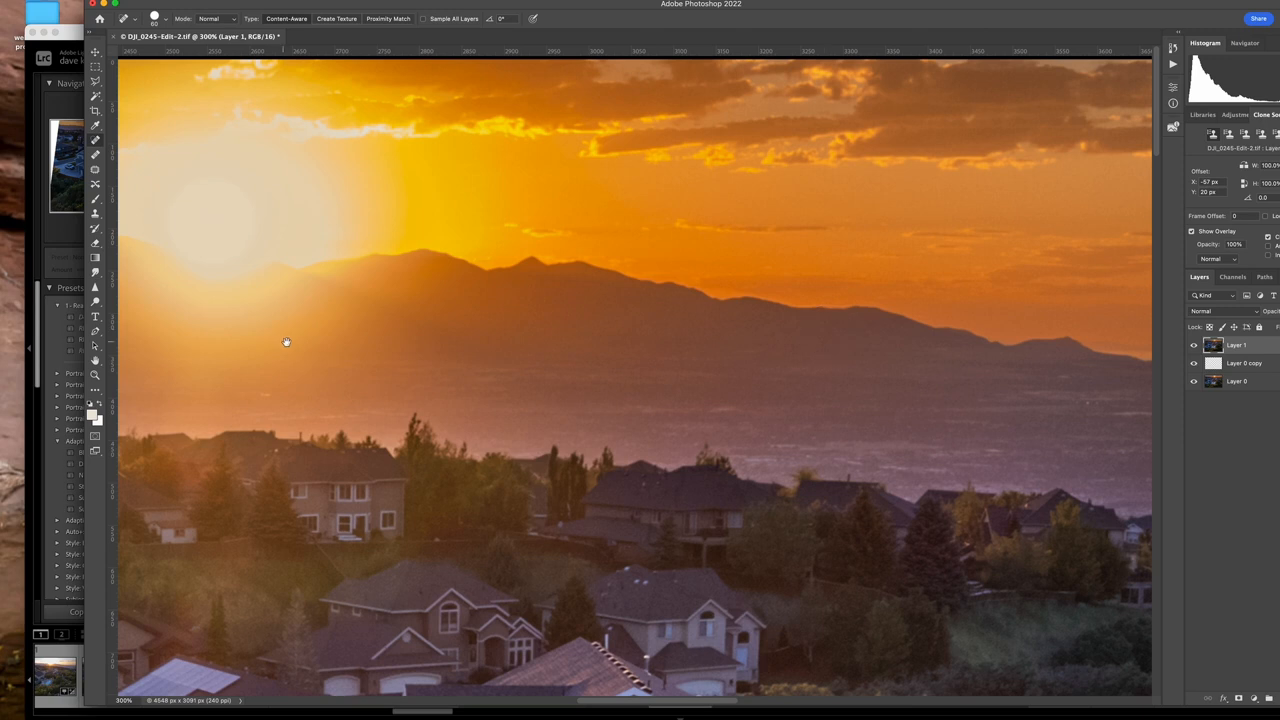
left_click_drag(286, 342, 649, 298)
left_click_drag(212, 343, 632, 338)
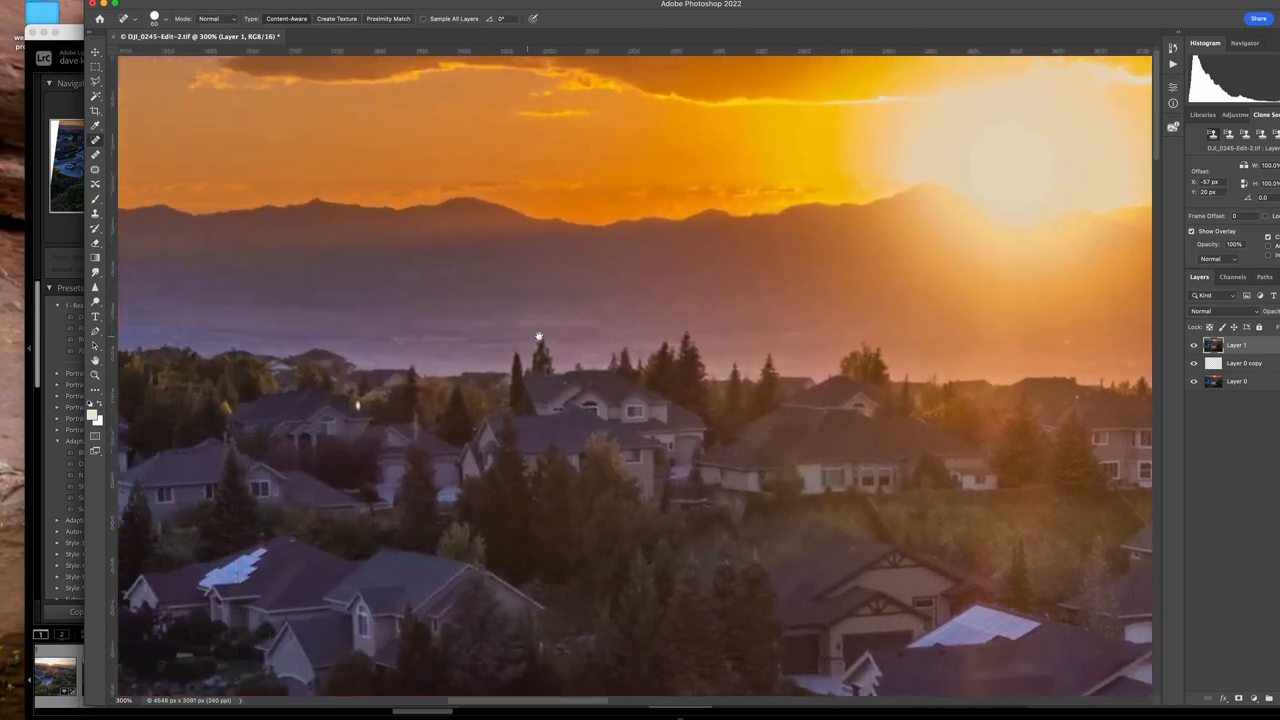
left_click_drag(402, 343, 34, 453)
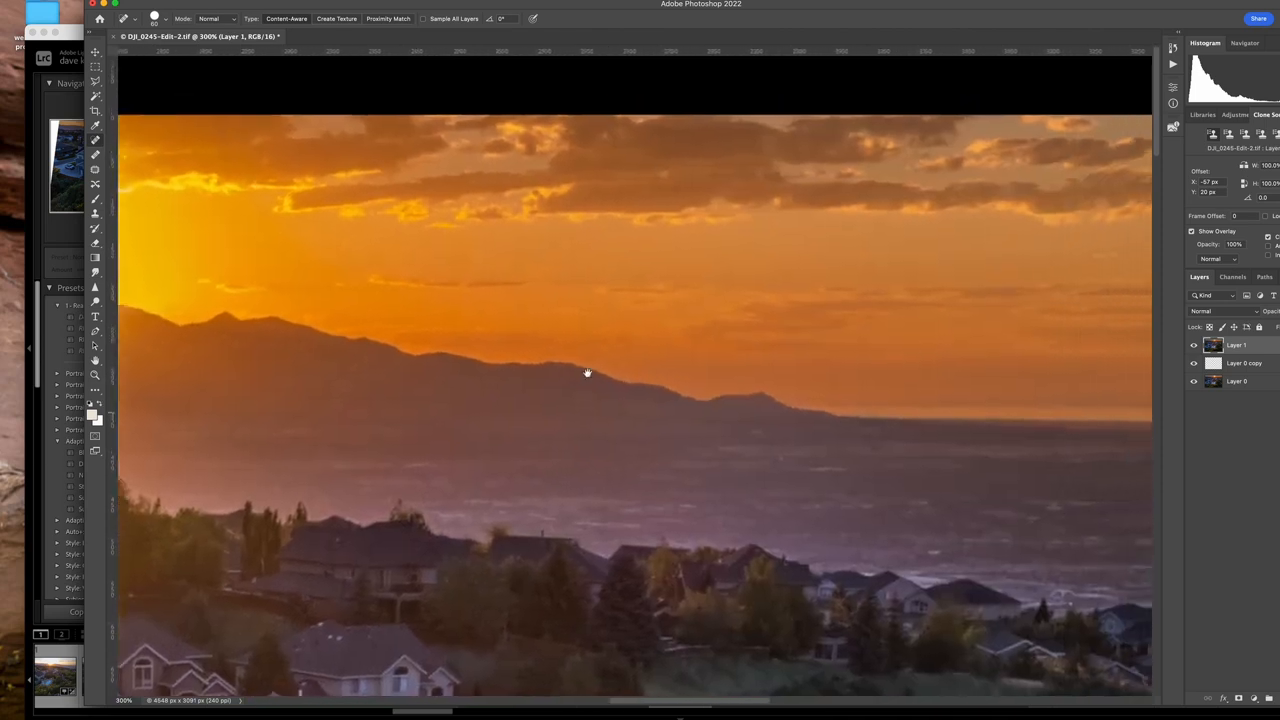
left_click_drag(586, 371, 728, 380)
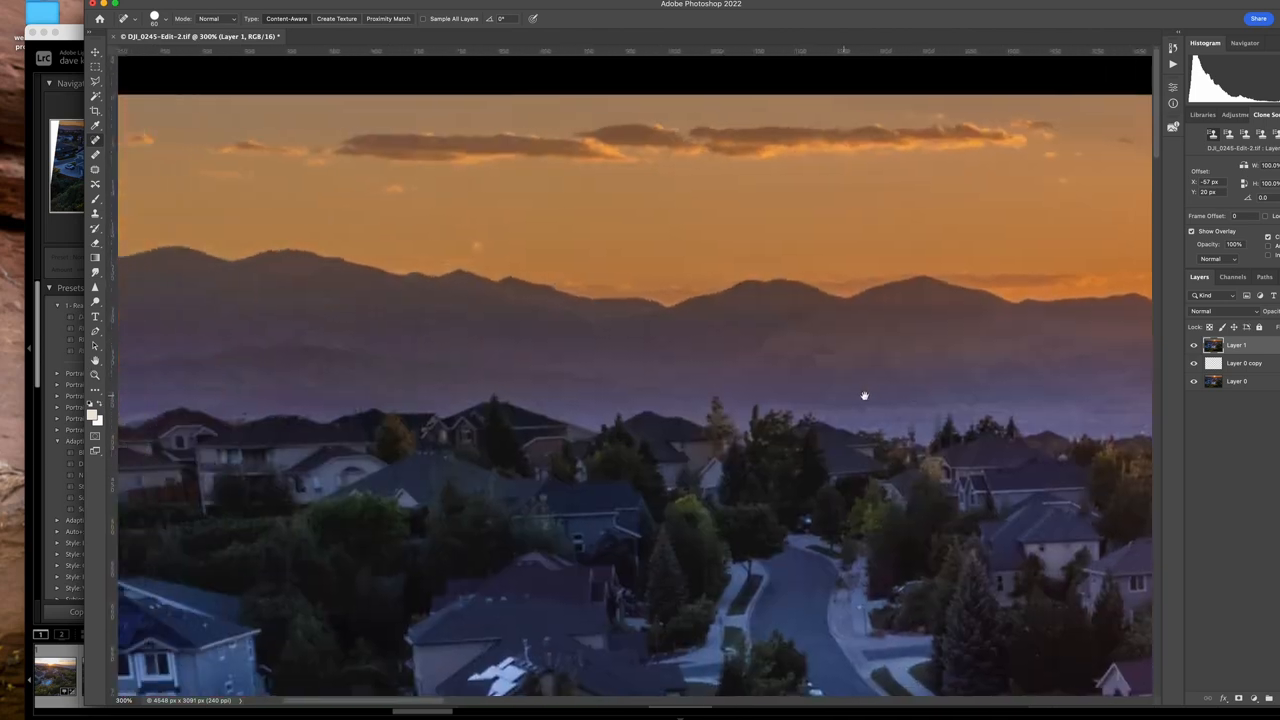
left_click_drag(534, 423, 671, 329)
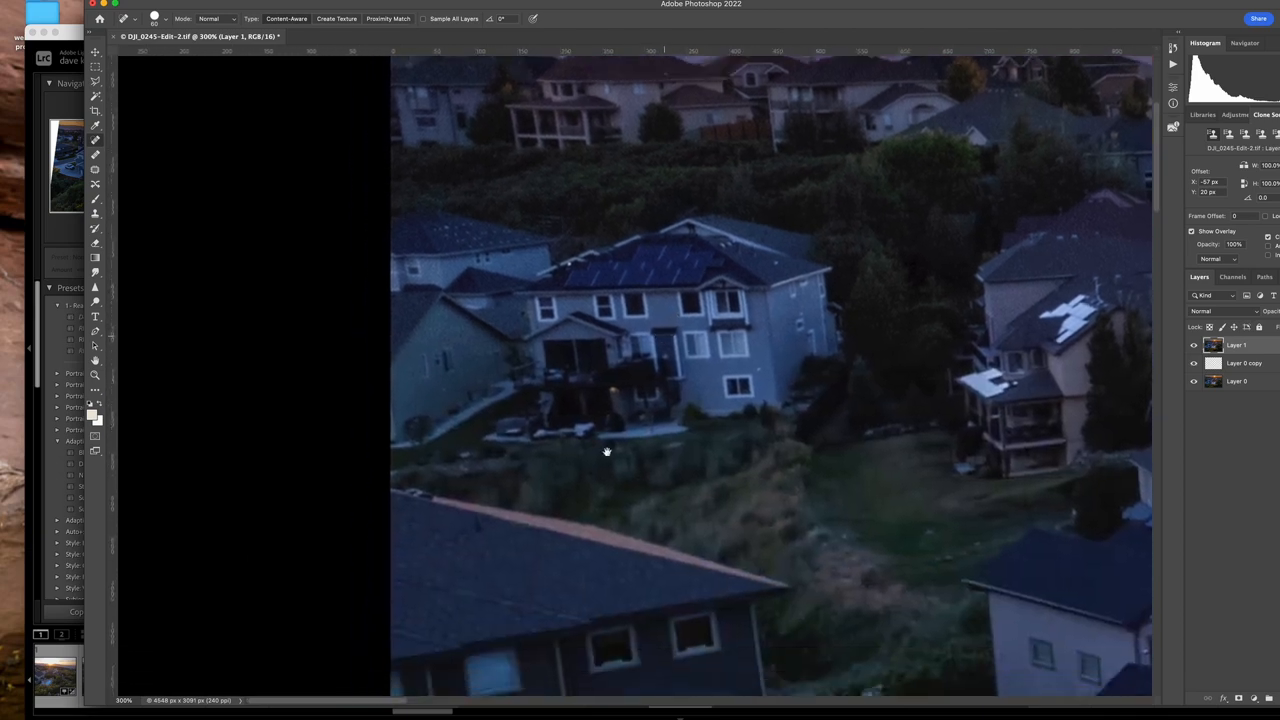
left_click_drag(606, 449, 617, 346)
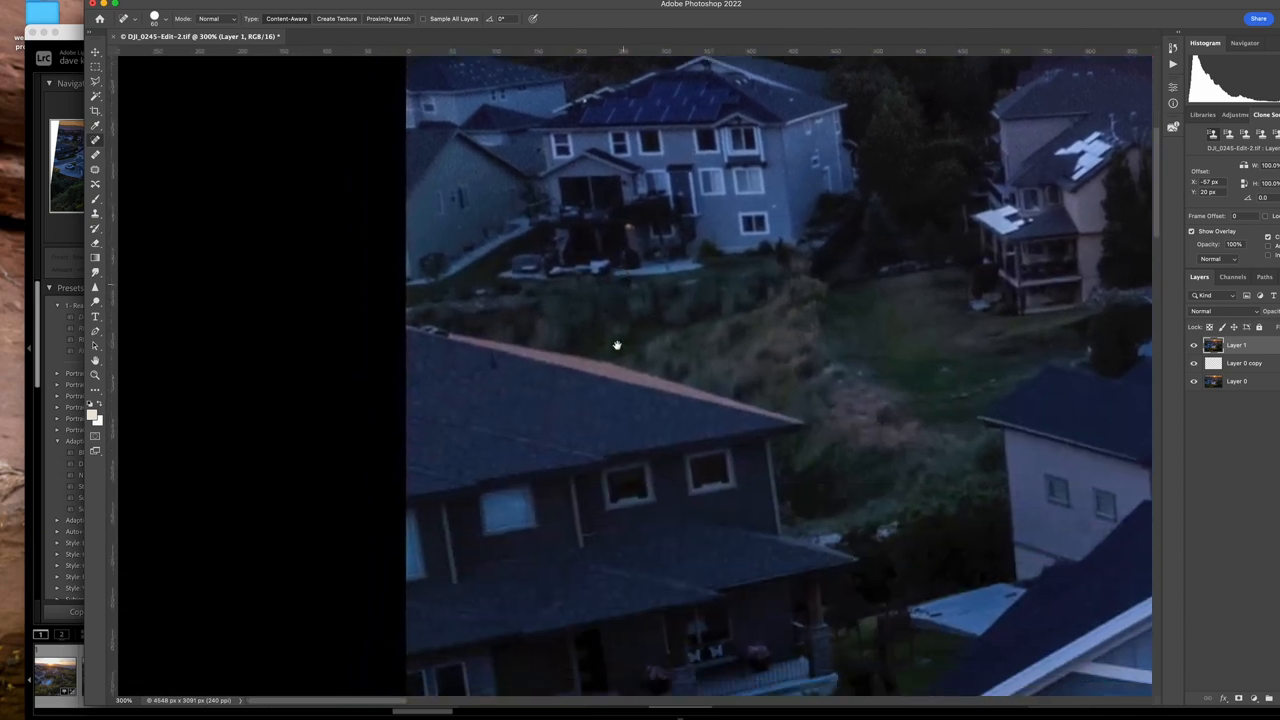
left_click_drag(589, 409, 528, 498)
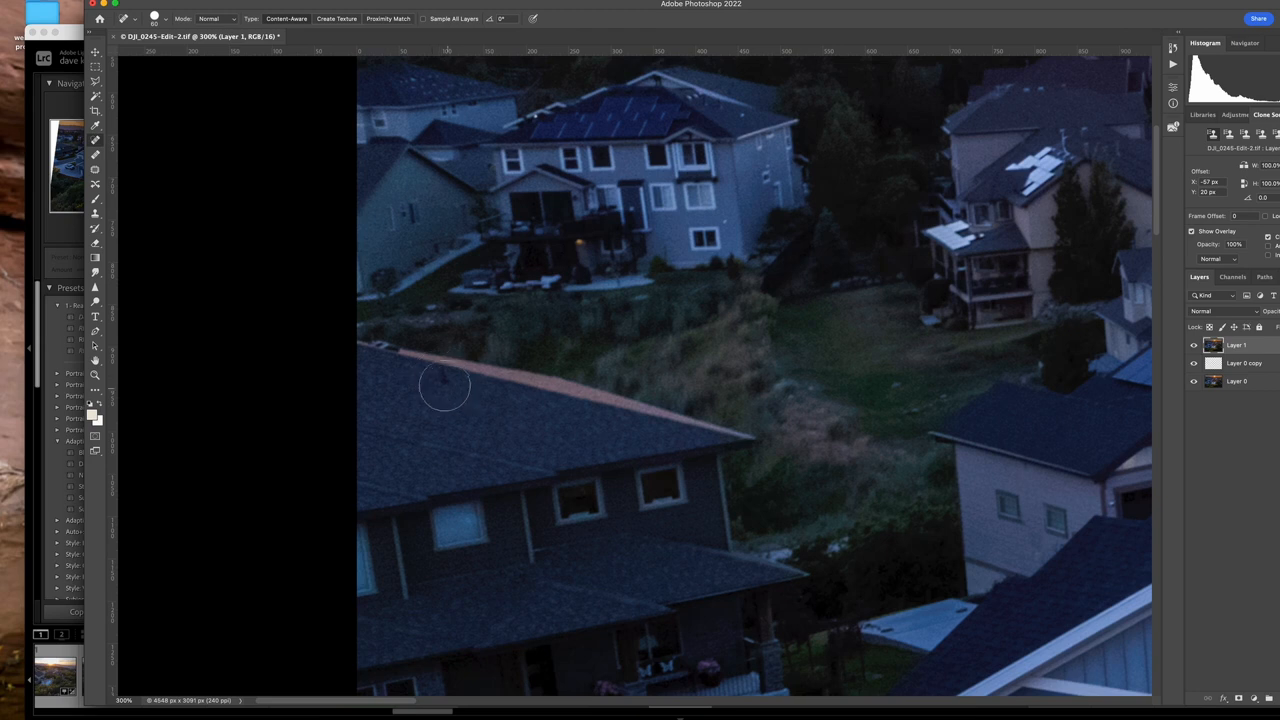
left_click(95, 375)
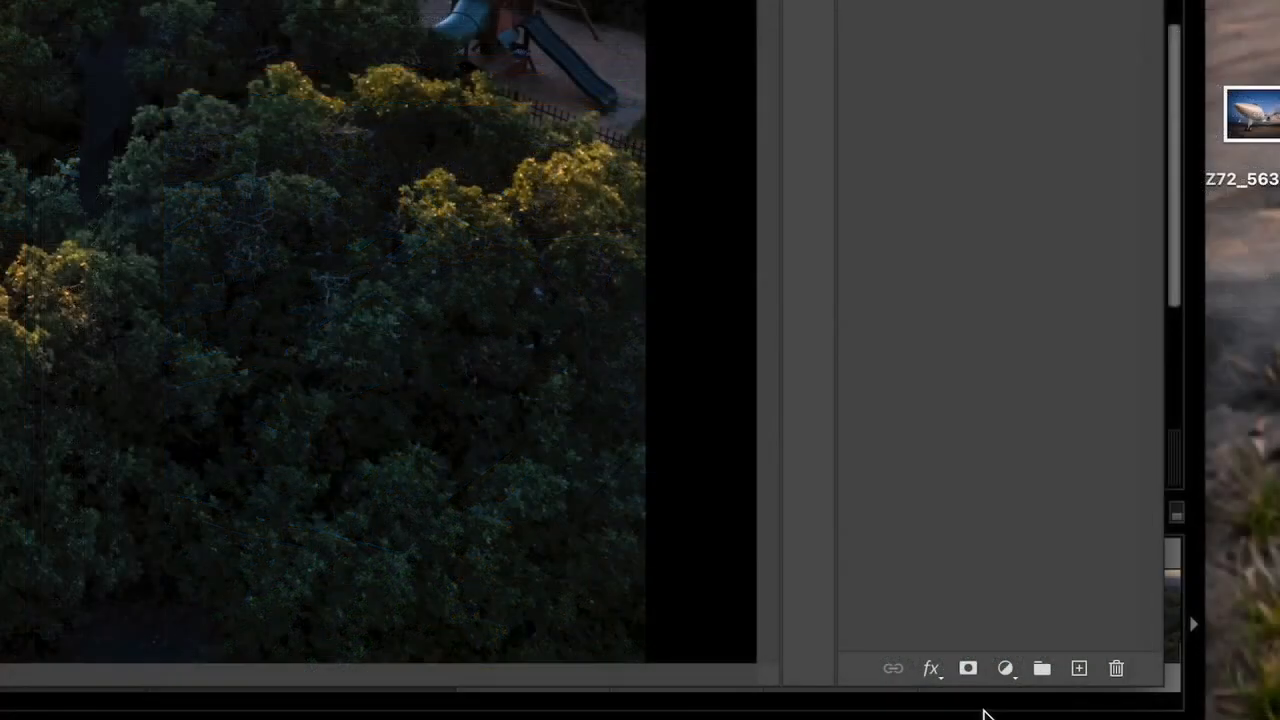
Add a Curves adjustment layer and activate its on-image adjustment tool
left_click(1005, 668)
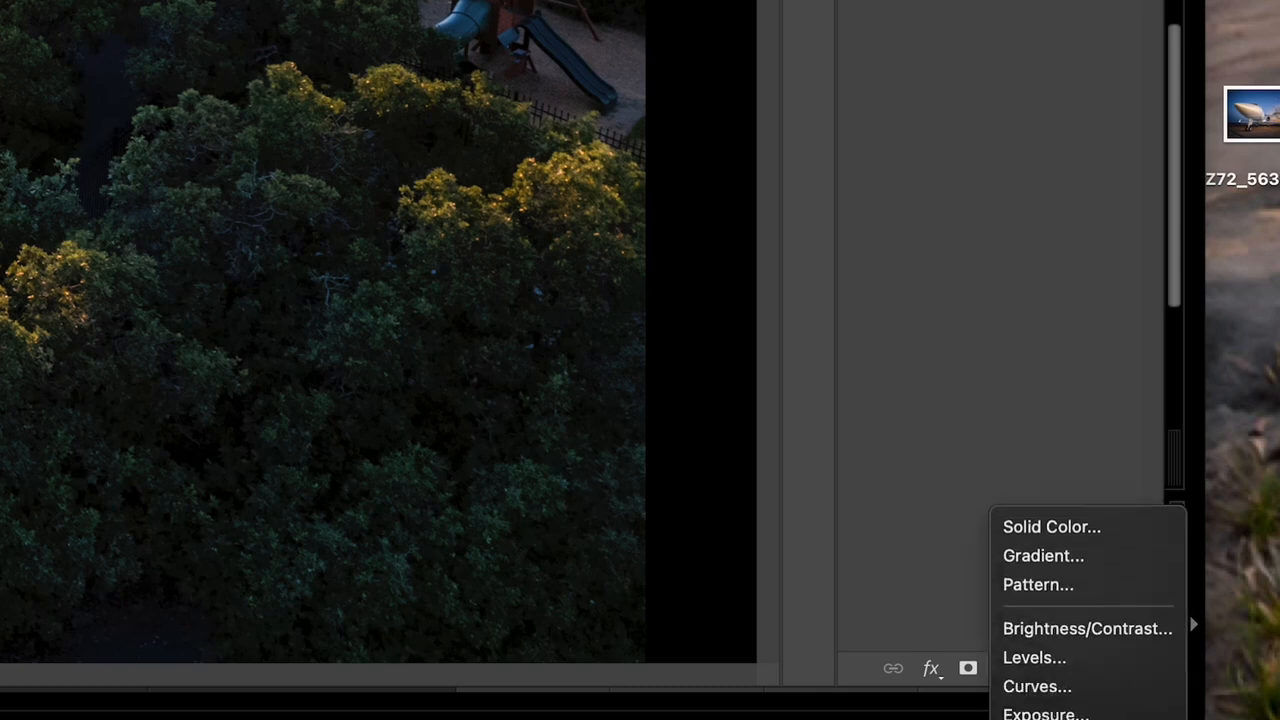
left_click(1124, 690)
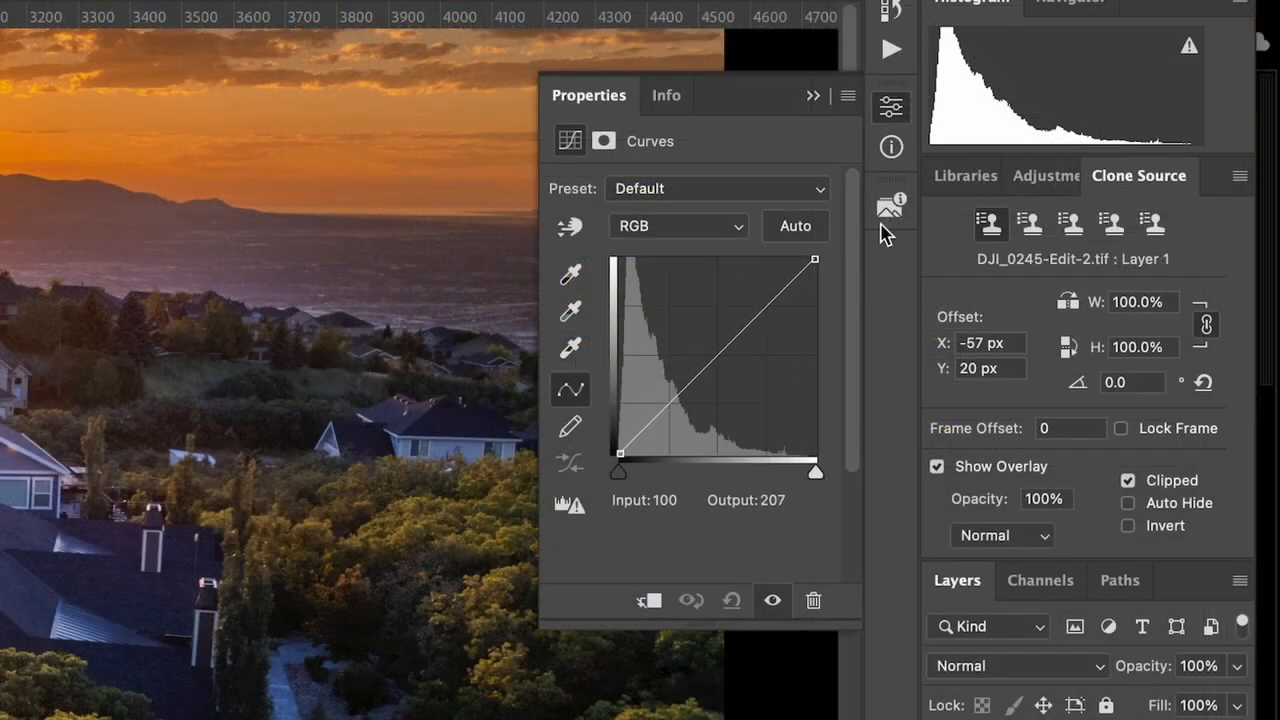
left_click(568, 228)
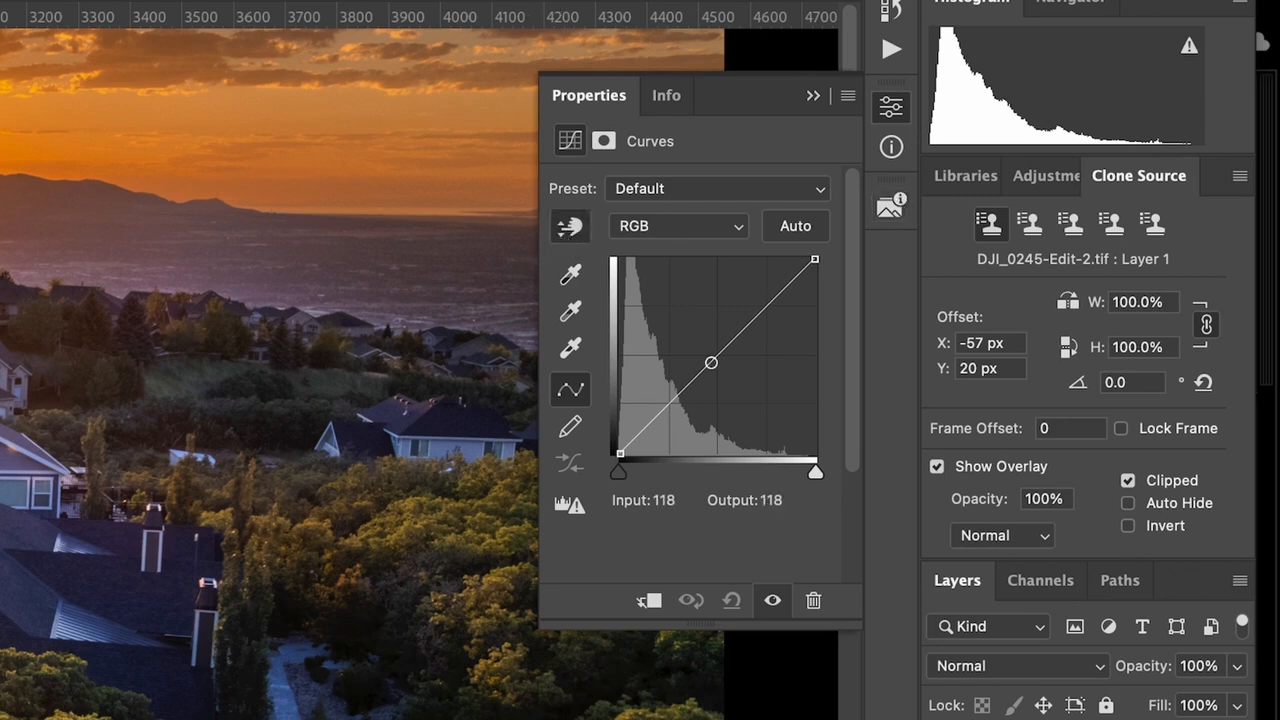